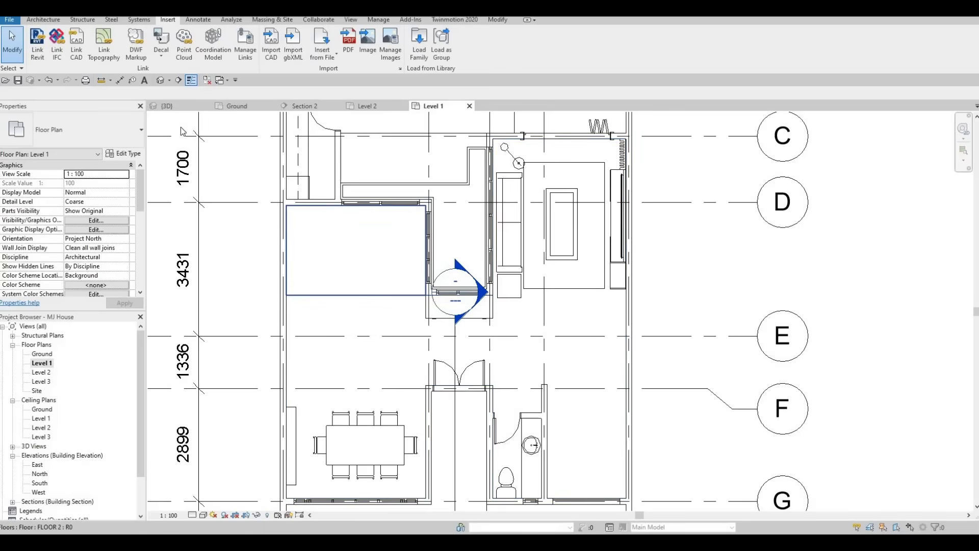
Create an in-place Generic Models component, keeping the default name 'Generic Models 7'.
click(44, 20)
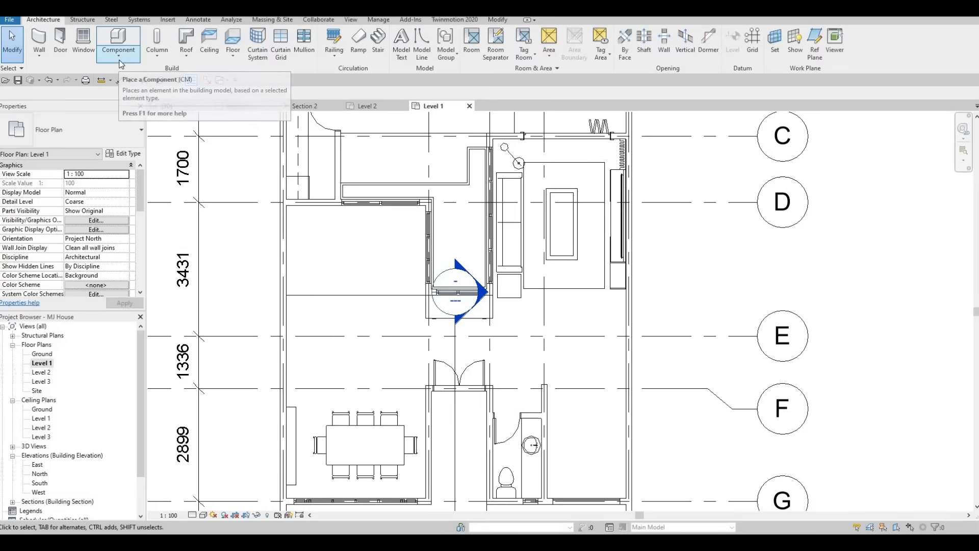
click(119, 55)
click(129, 97)
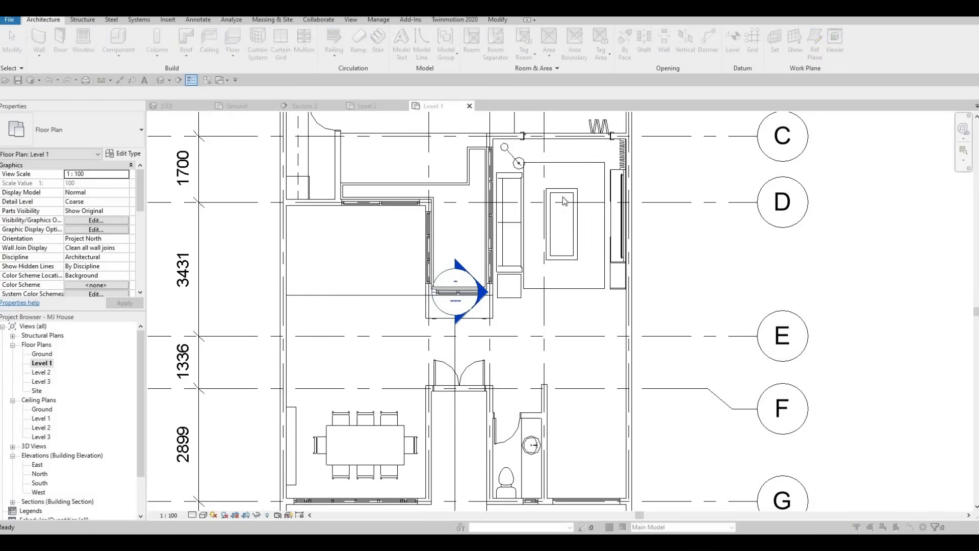
scroll(484, 250, down, 3)
click(448, 269)
click(493, 383)
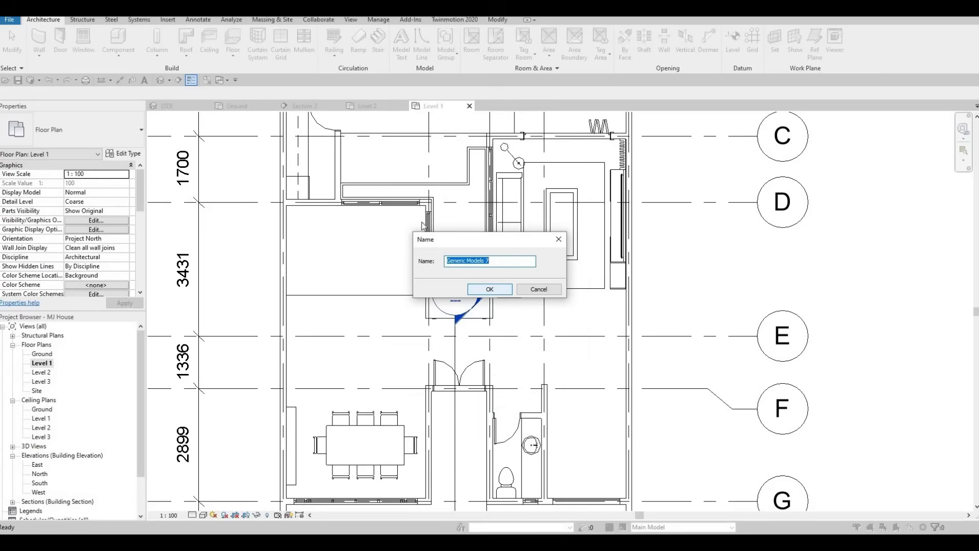
click(493, 289)
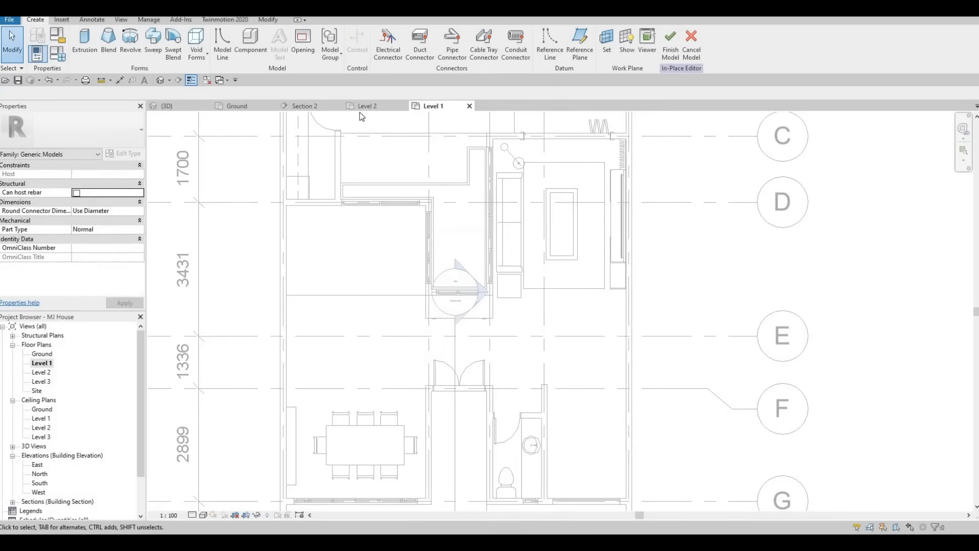
Sketch two extrusion rectangles against the walls: about 1000 × 300 at the top, 2600 × 900 below.
click(86, 47)
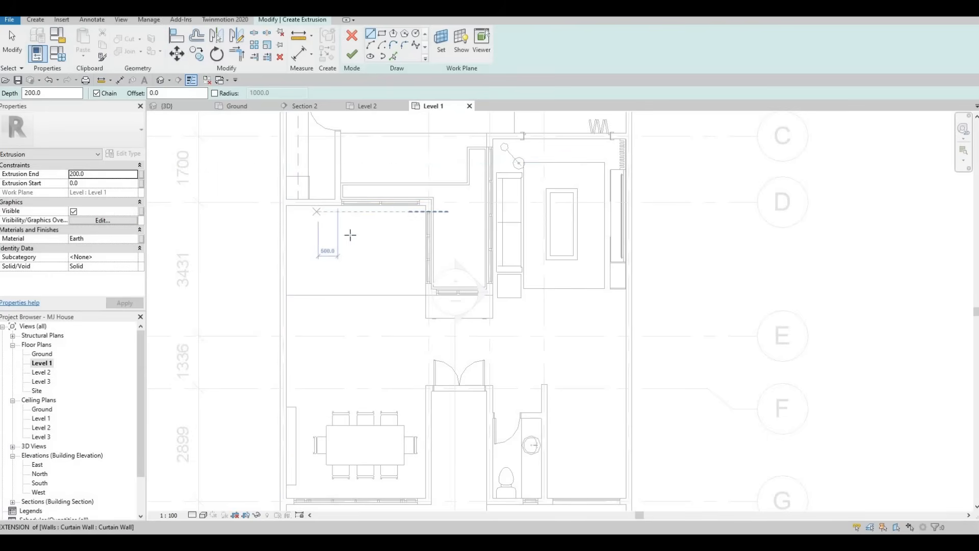
click(382, 33)
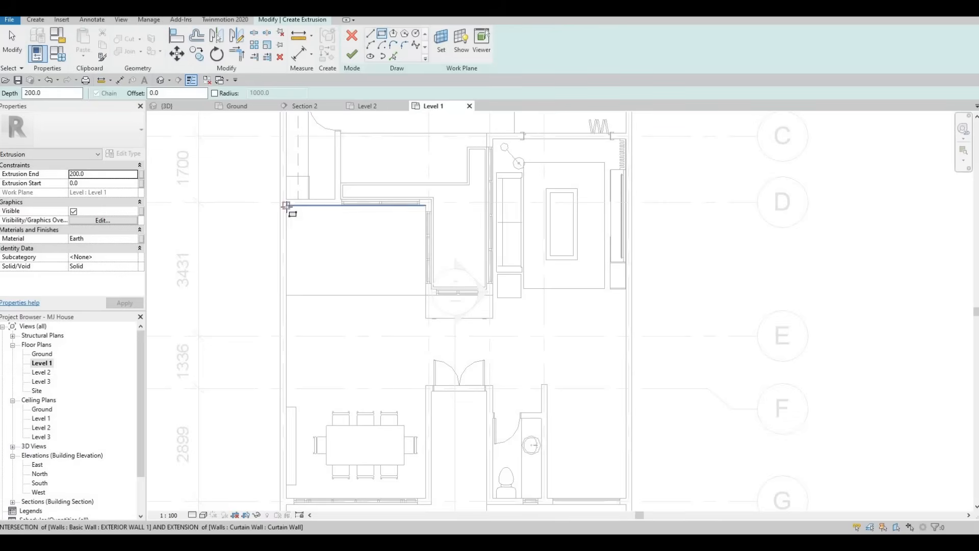
scroll(286, 207, up, 2)
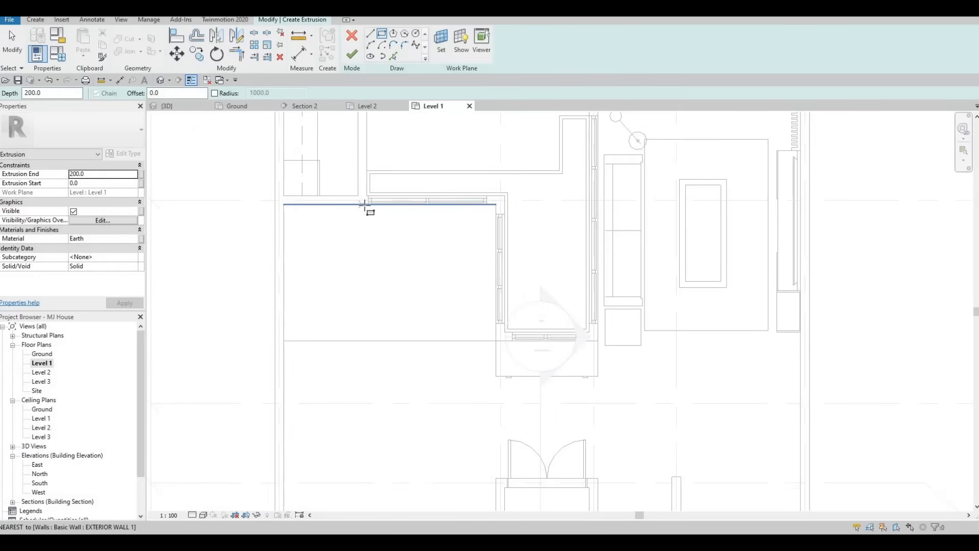
click(327, 237)
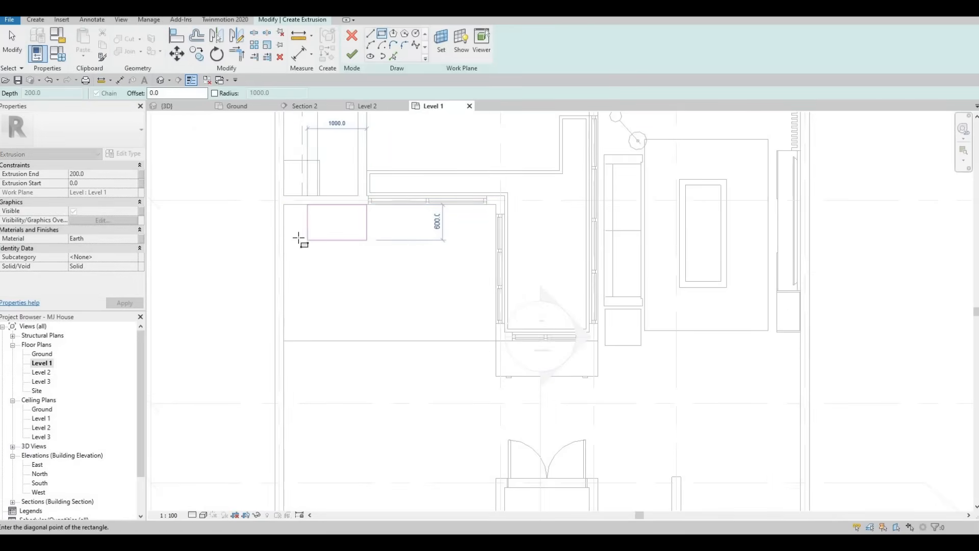
click(296, 240)
middle_drag(291, 304, 298, 253)
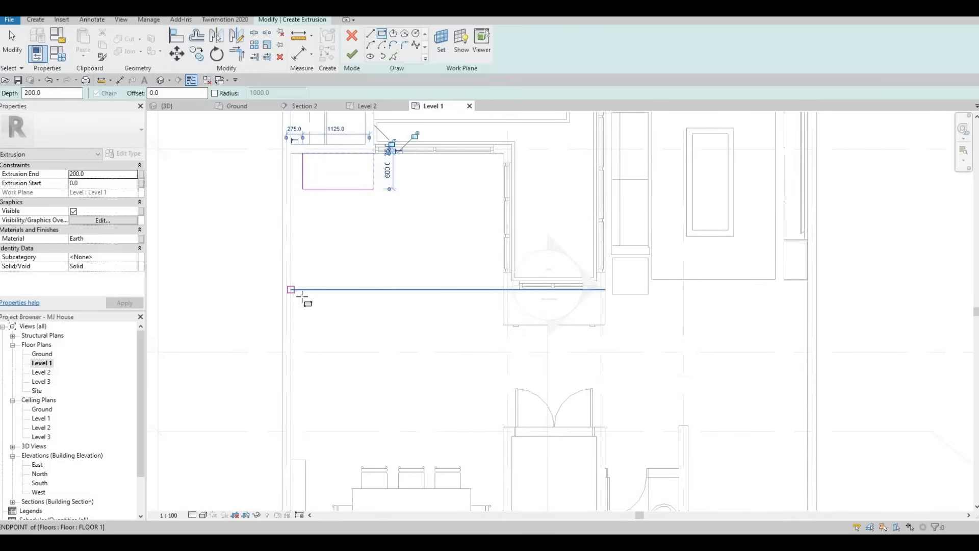
click(293, 291)
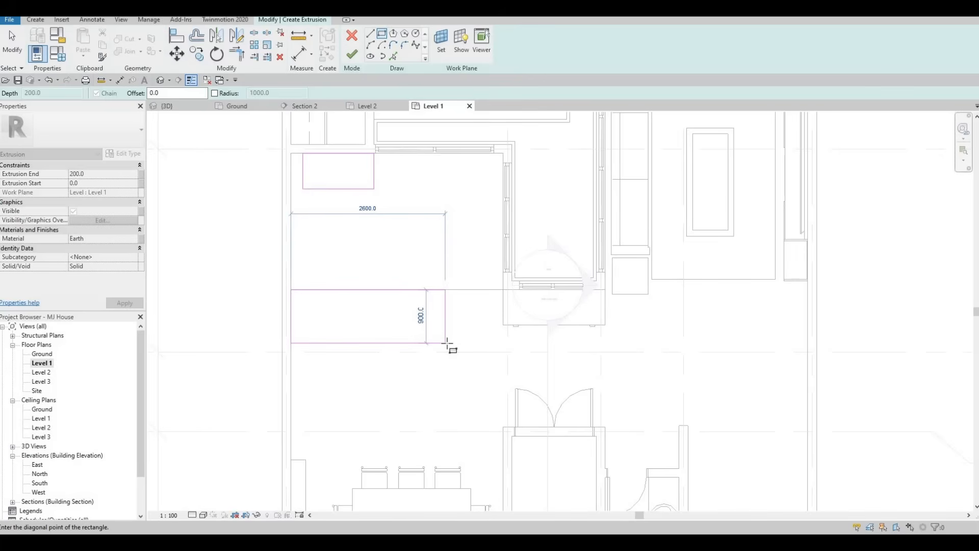
click(445, 346)
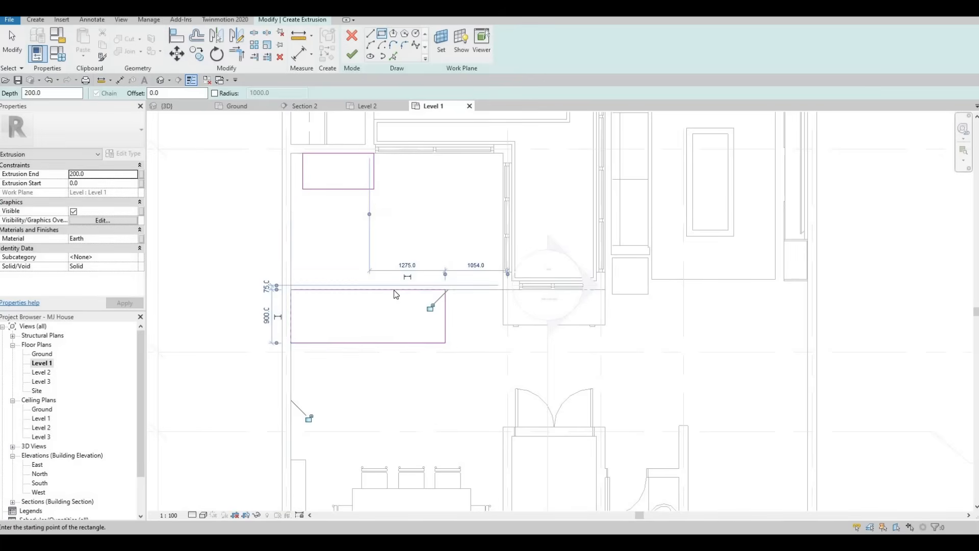
middle_drag(401, 328, 395, 302)
key(Escape)
key(Escape)
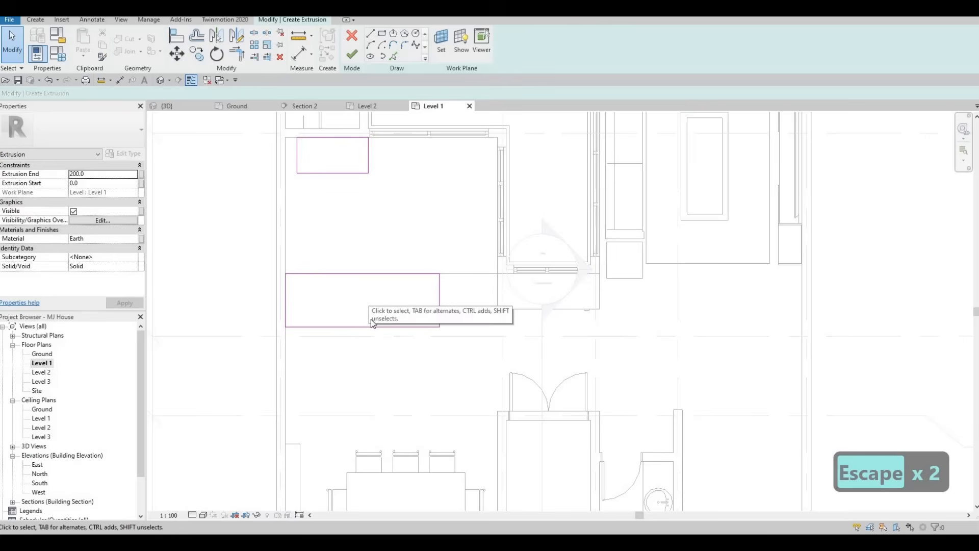
Nudge the lower rectangle's bottom edge down two steps to make it deeper.
middle_drag(364, 311, 364, 297)
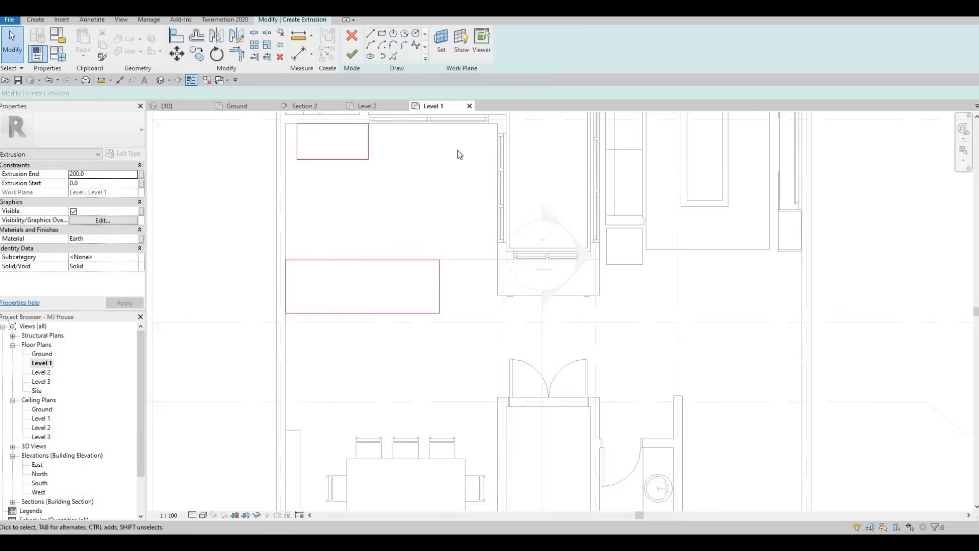
middle_drag(445, 180, 463, 182)
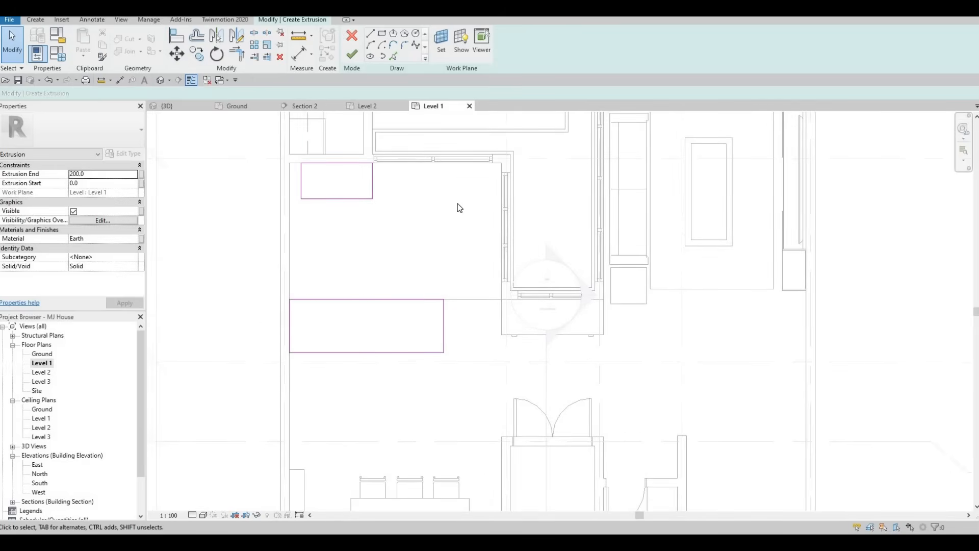
middle_drag(455, 202, 457, 196)
middle_drag(338, 249, 341, 235)
middle_drag(373, 310, 376, 306)
key(Escape)
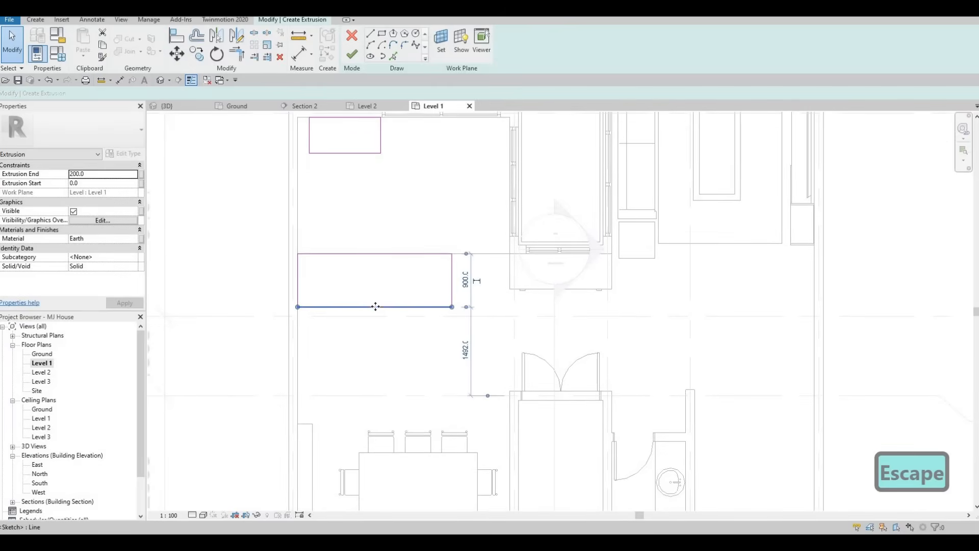
click(375, 309)
key(Down)
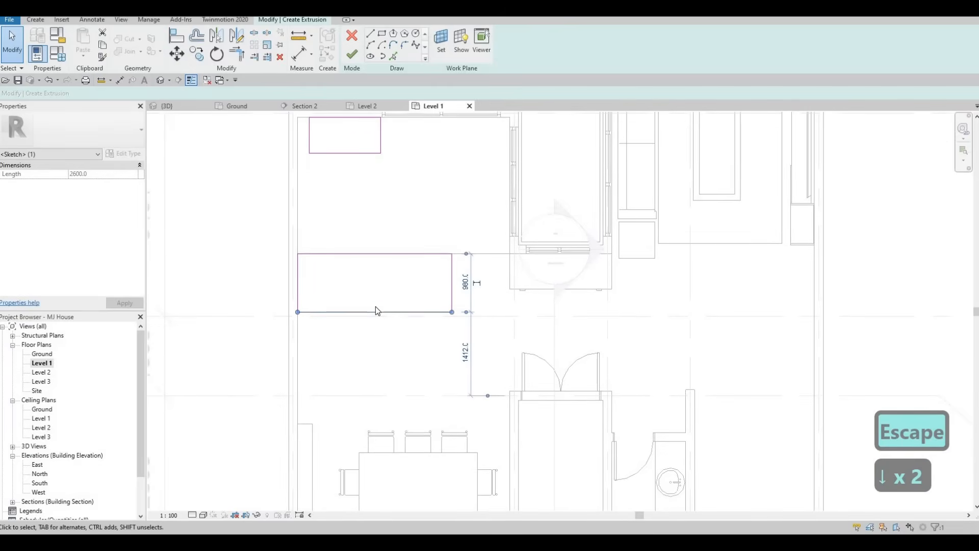
key(Down)
key(Escape)
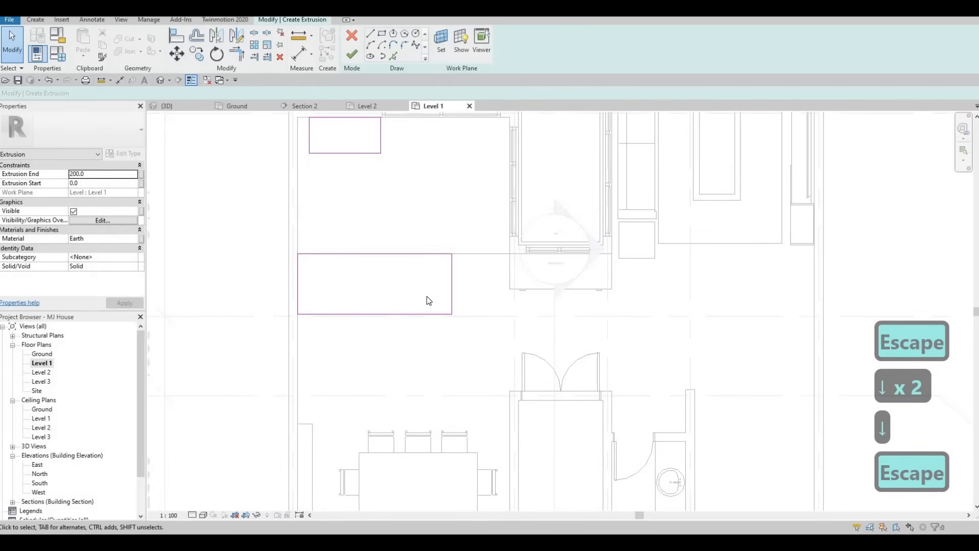
Shift the whole 2600-long lower rectangle slightly down the plan.
key(Escape)
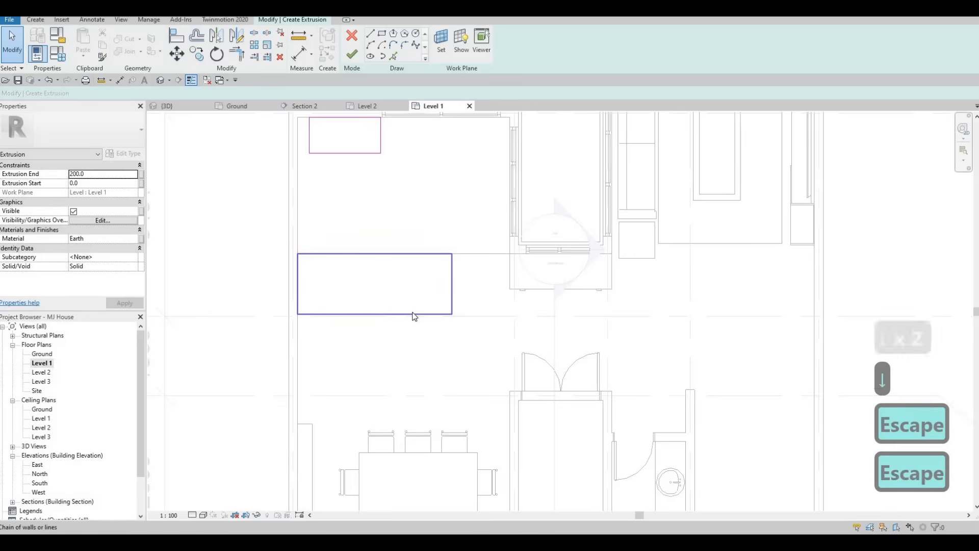
key(Tab)
click(414, 315)
key(Down)
key(Escape)
key(Escape)
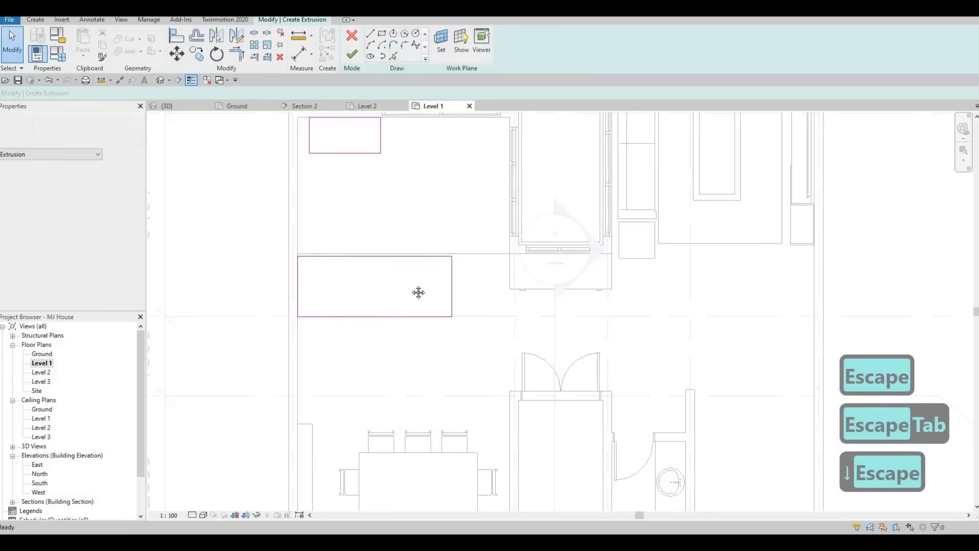
middle_drag(465, 256, 463, 266)
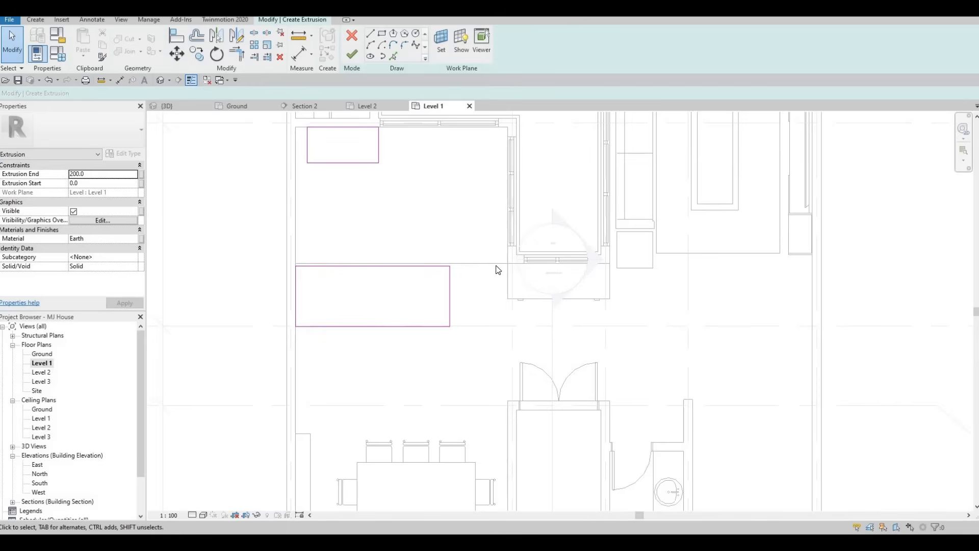
Select the full lower rectangle and start a Move (MV), then cancel it.
key(Escape)
key(Escape)
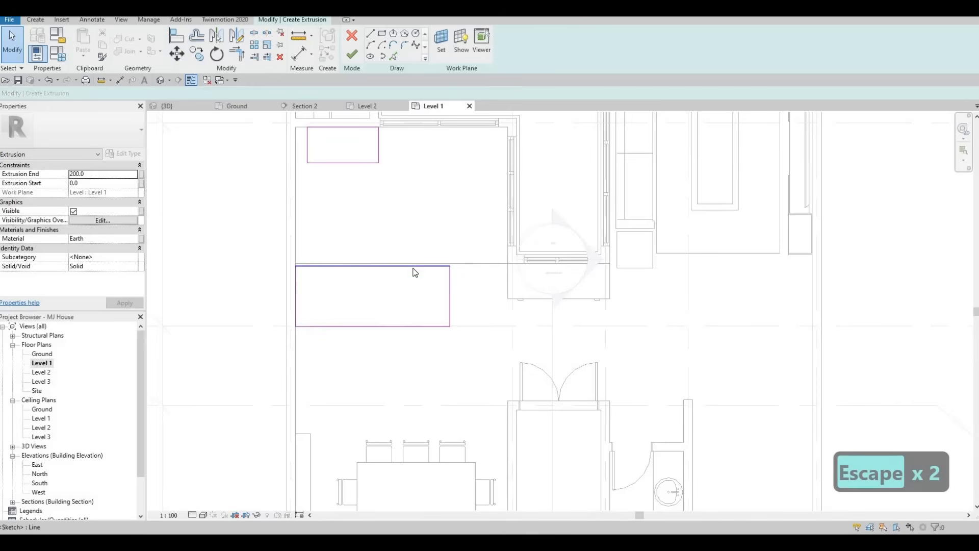
key(Tab)
click(407, 277)
key(m)
key(v)
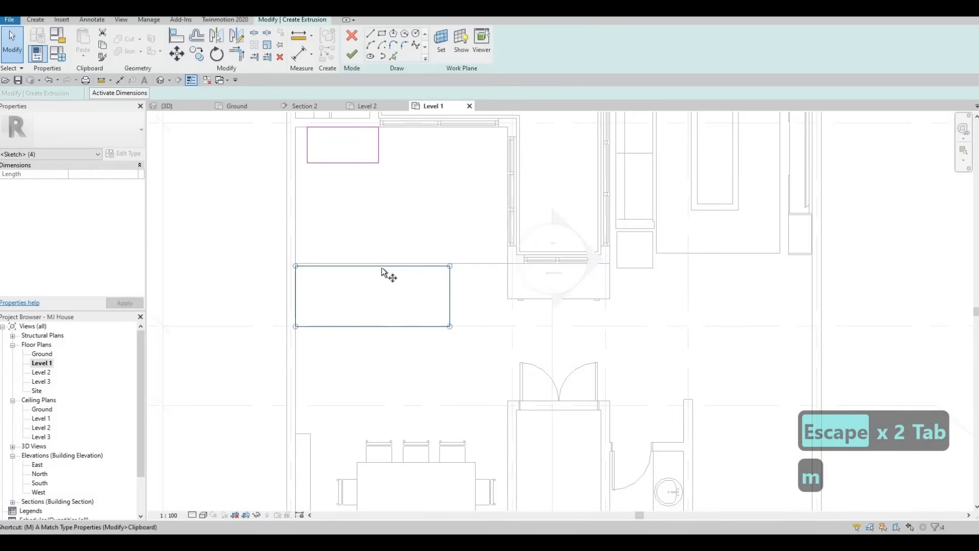
scroll(384, 265, up, 2)
click(381, 265)
key(Escape)
Deselect the lines, bring both rectangles into view, and pick the Rectangle draw tool.
scroll(380, 278, up, 2)
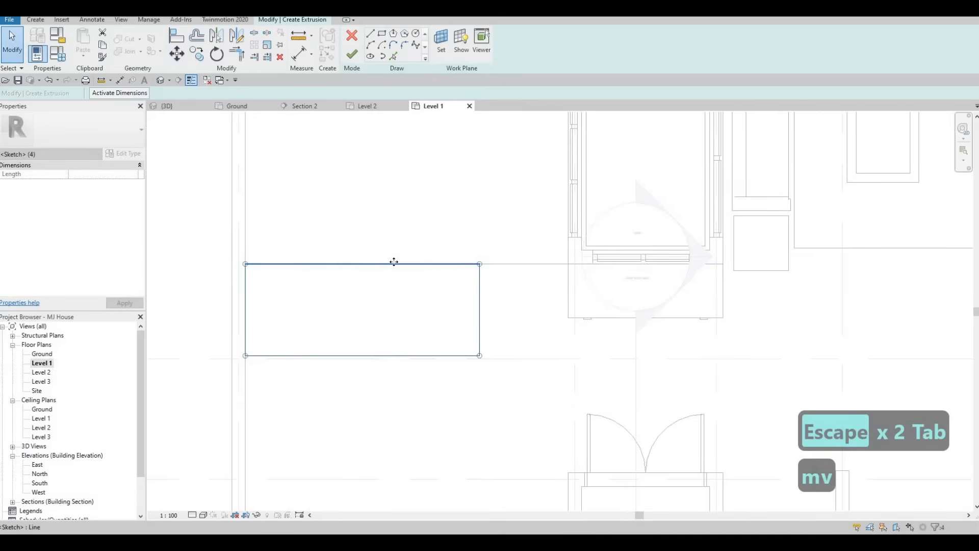
click(375, 290)
scroll(389, 287, down, 4)
middle_drag(426, 291, 488, 300)
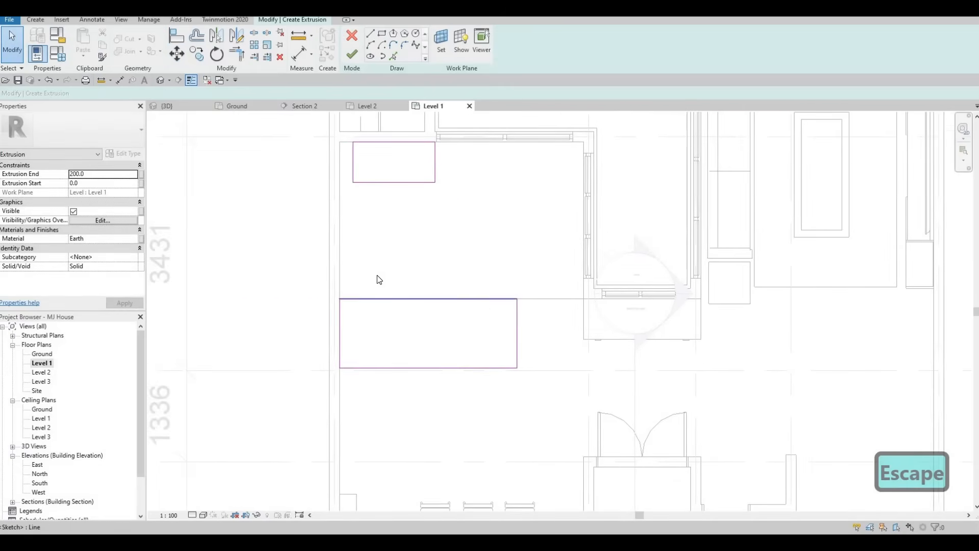
middle_drag(449, 295, 427, 280)
click(382, 33)
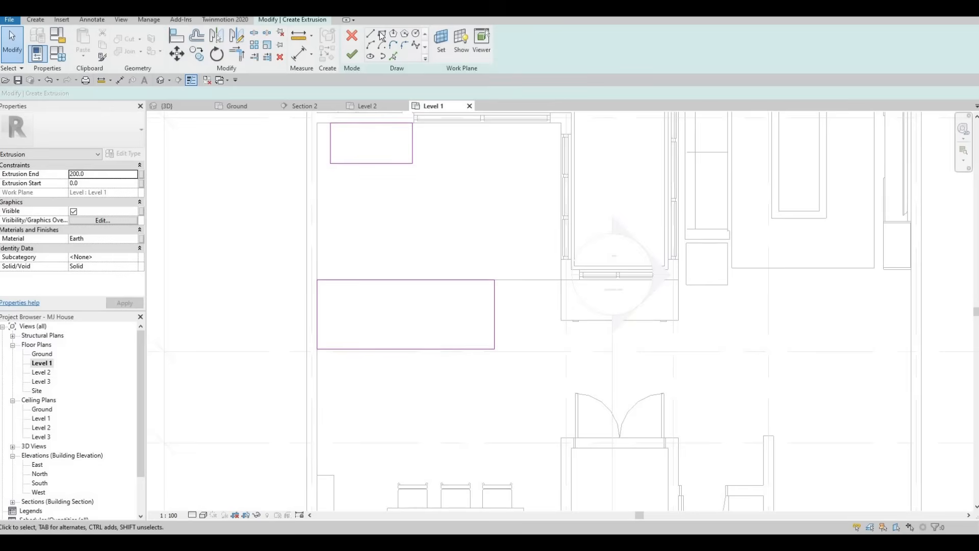
Add a narrow upright rectangle for the L's left leg and delete the overlapping edge.
click(317, 279)
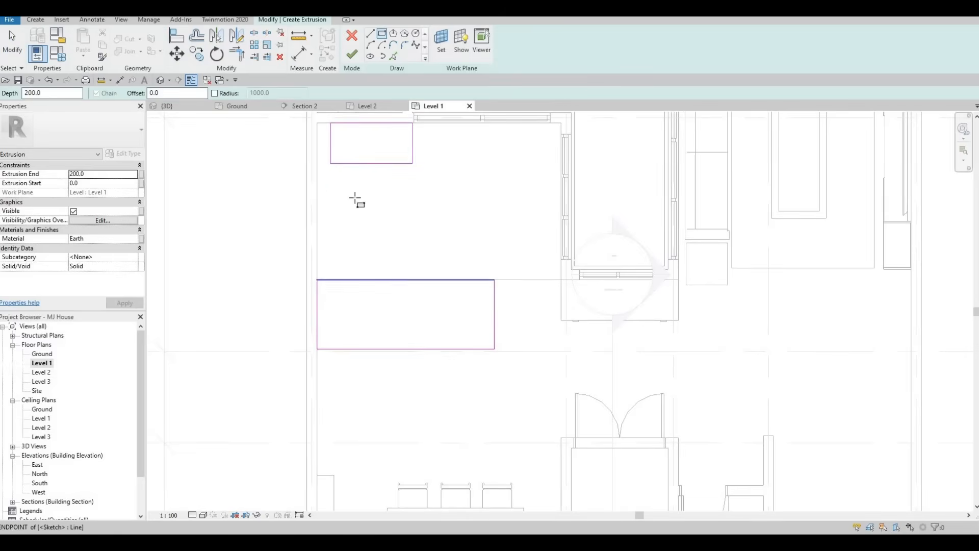
click(355, 195)
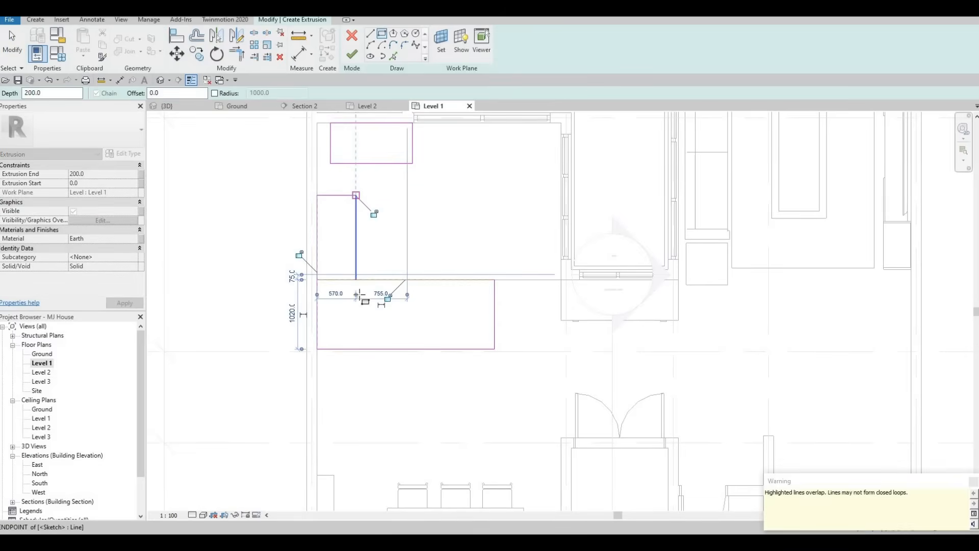
middle_drag(345, 278, 340, 374)
key(Escape)
key(Escape)
key(Escape)
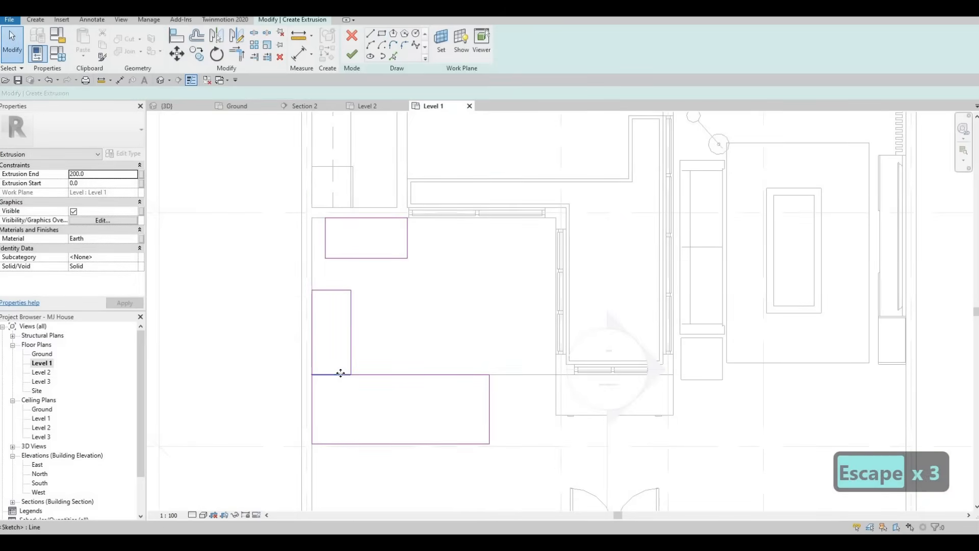
click(340, 374)
key(Delete)
key(Escape)
middle_drag(370, 305, 372, 343)
key(Escape)
key(Escape)
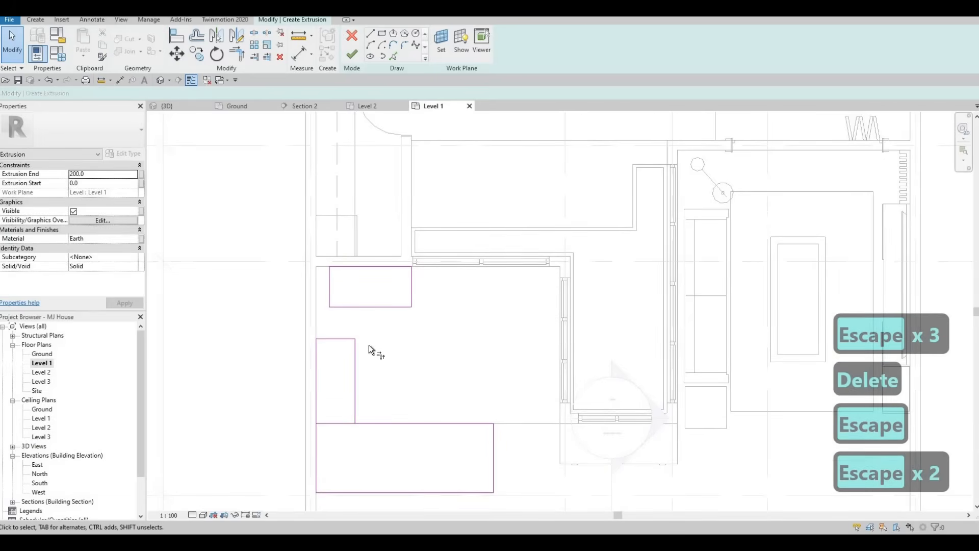
Trim the sketch lines into corners with Trim/Extend to Corner (TR).
key(t)
key(r)
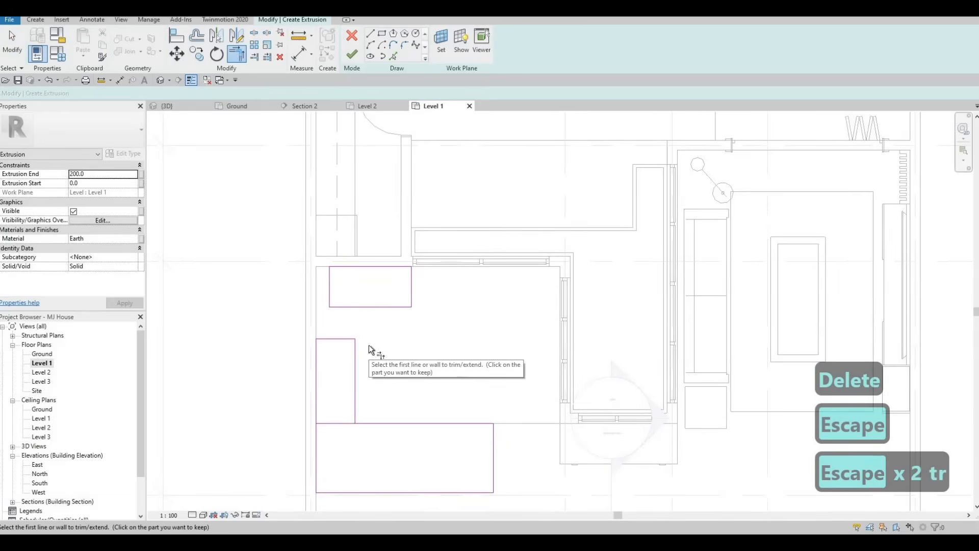
click(356, 353)
click(360, 308)
click(338, 268)
click(316, 359)
key(Escape)
key(Escape)
Delete the leftover short lines and select the inner vertical edge's 570.0 dimension.
click(329, 295)
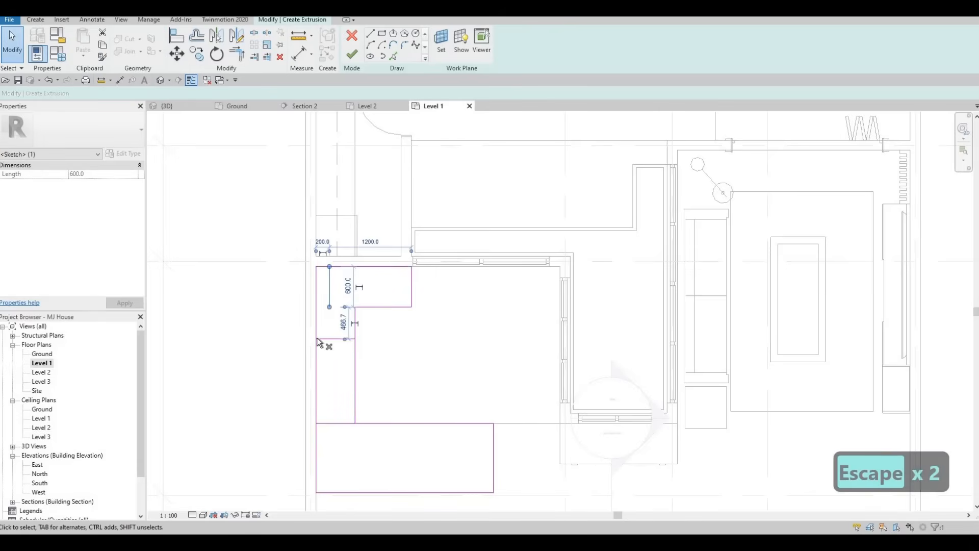
key(Delete)
key(Delete)
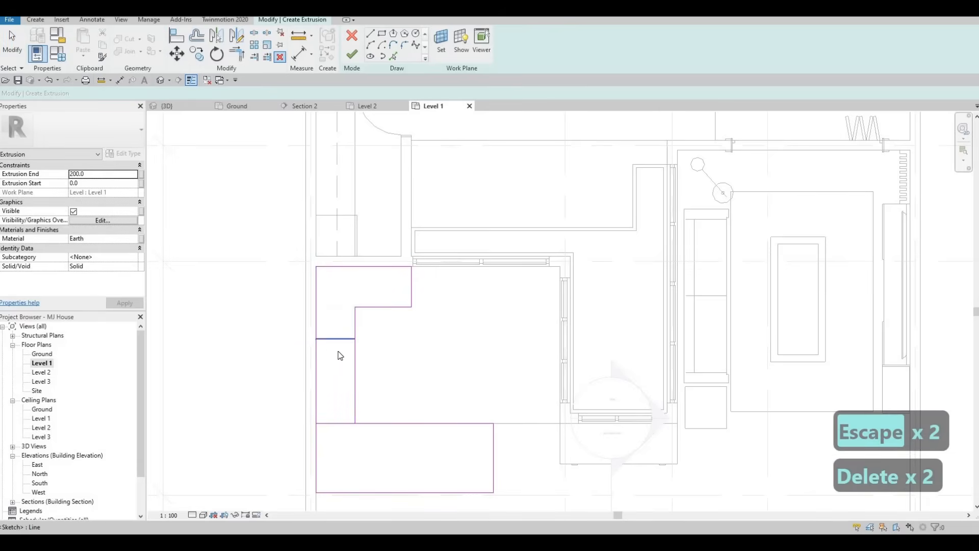
click(336, 360)
key(Delete)
key(Escape)
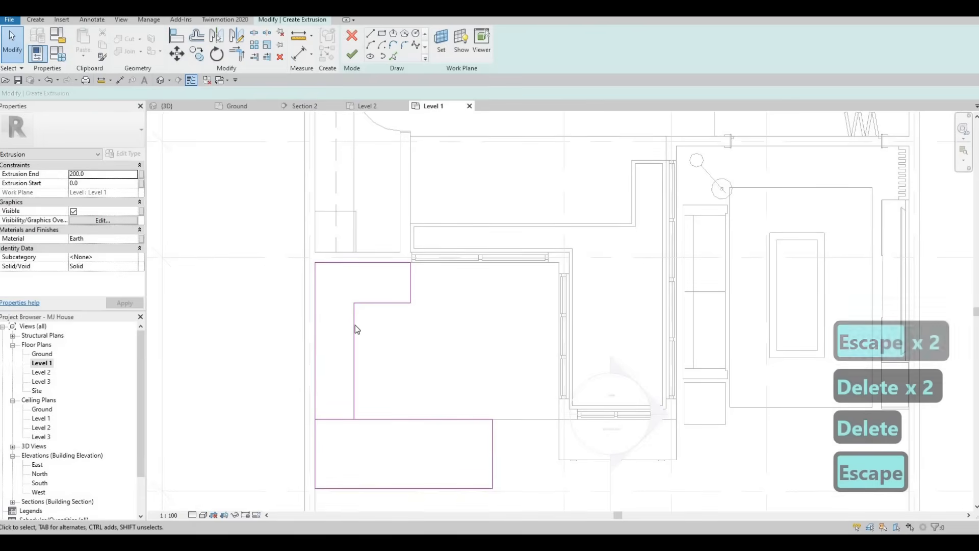
click(354, 347)
click(340, 435)
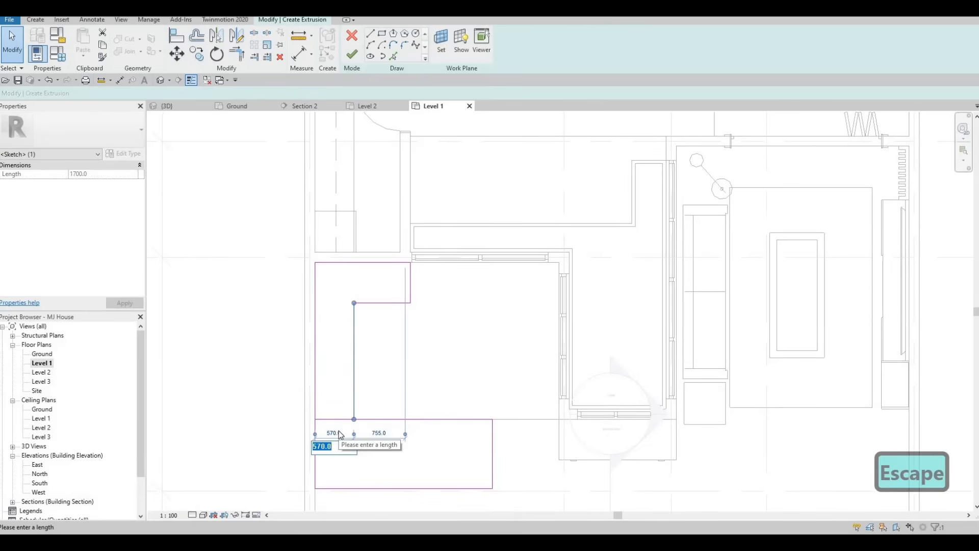
Change the inner vertical edge's 570.0 and short horizontal edge's 600.0 dimensions to 650.
text(650)
key(Return)
key(Escape)
key(Escape)
click(365, 303)
click(335, 281)
text(650)
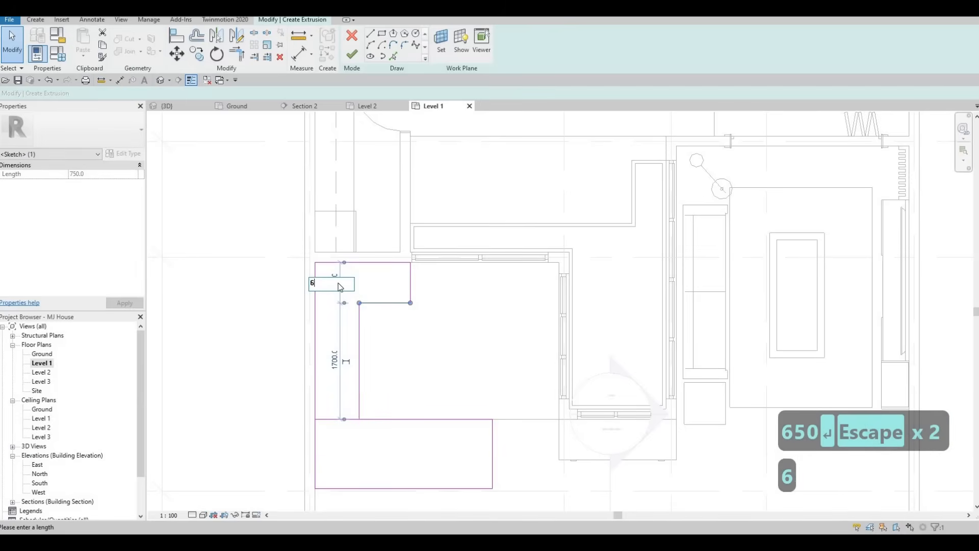
key(Return)
key(Escape)
key(Escape)
middle_drag(389, 305, 376, 261)
scroll(383, 348, down, 1)
scroll(382, 350, up, 2)
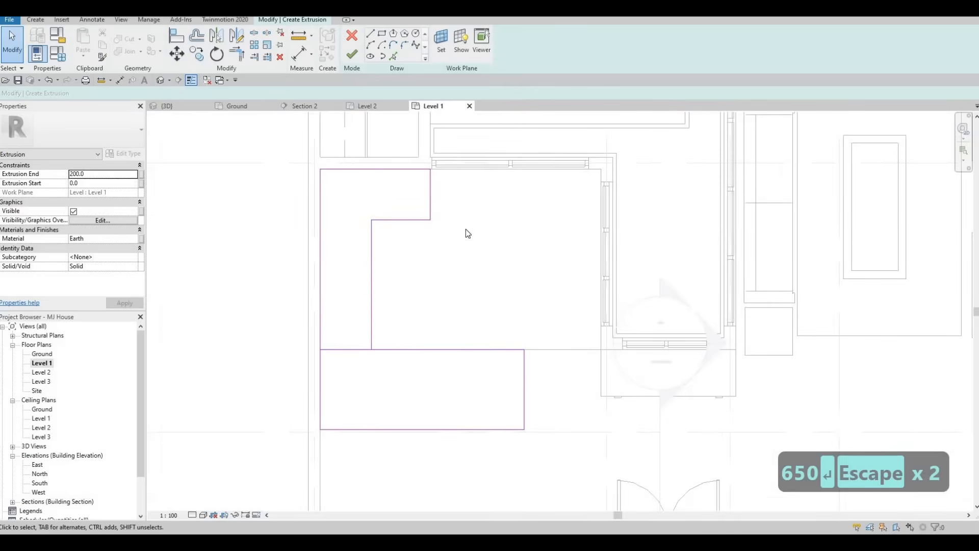
mouse_move(463, 223)
middle_down()
mouse_move(452, 251)
mouse_move(464, 275)
mouse_move(463, 307)
middle_up()
scroll(461, 270, down, 1)
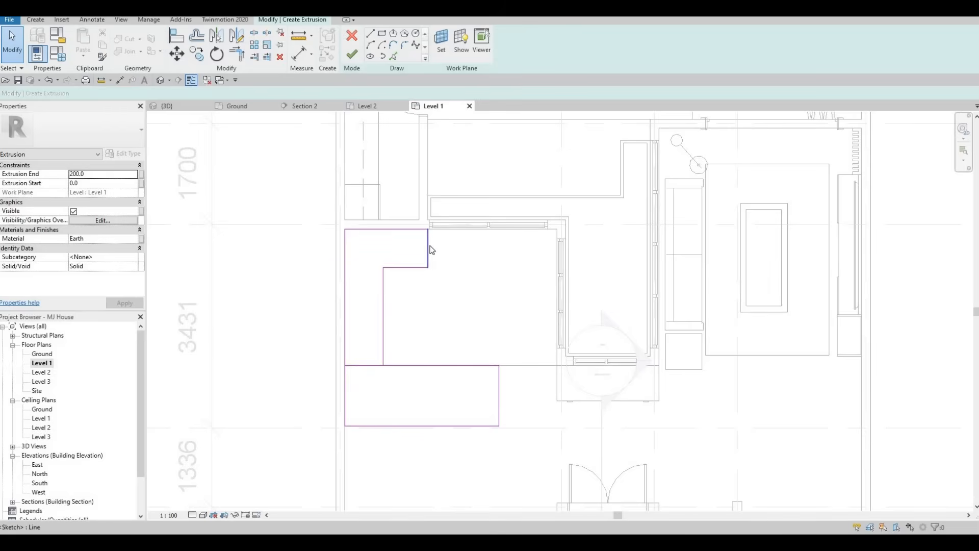
Drag the step's vertical sketch line to the left.
drag(429, 244, 393, 245)
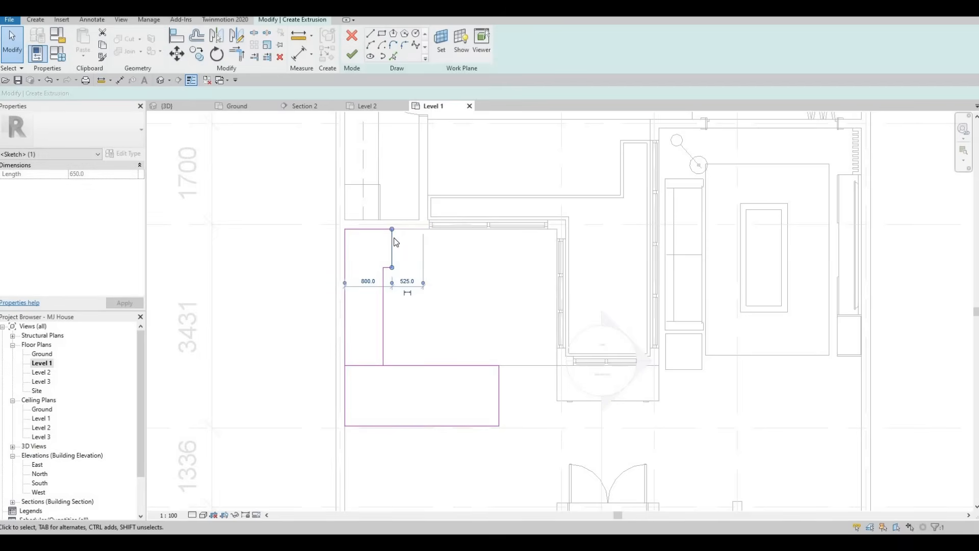
scroll(391, 240, up, 3)
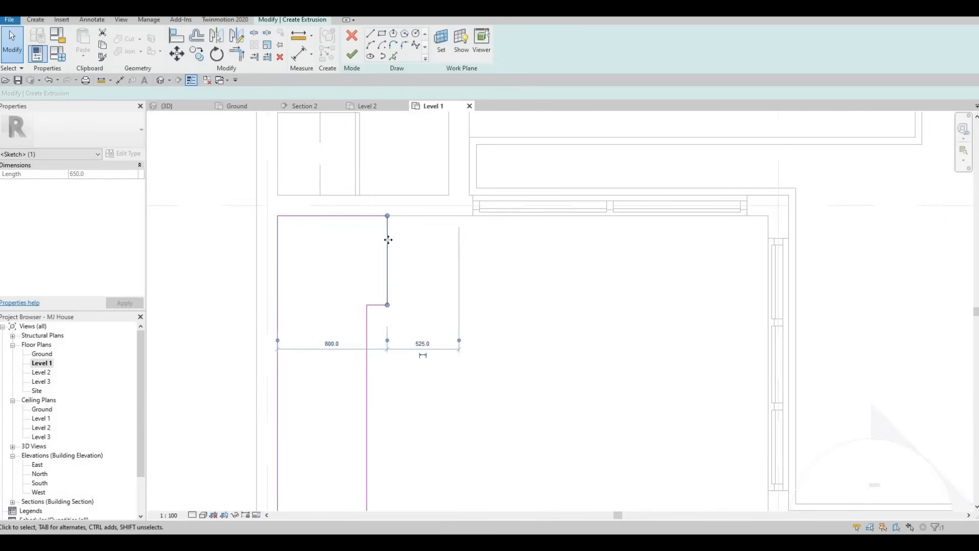
key(Escape)
scroll(413, 263, down, 2)
scroll(433, 324, down, 2)
key(Escape)
key(Escape)
Join the vertical and horizontal sketch lines at a corner with Trim/Extend (TR).
key(t)
key(r)
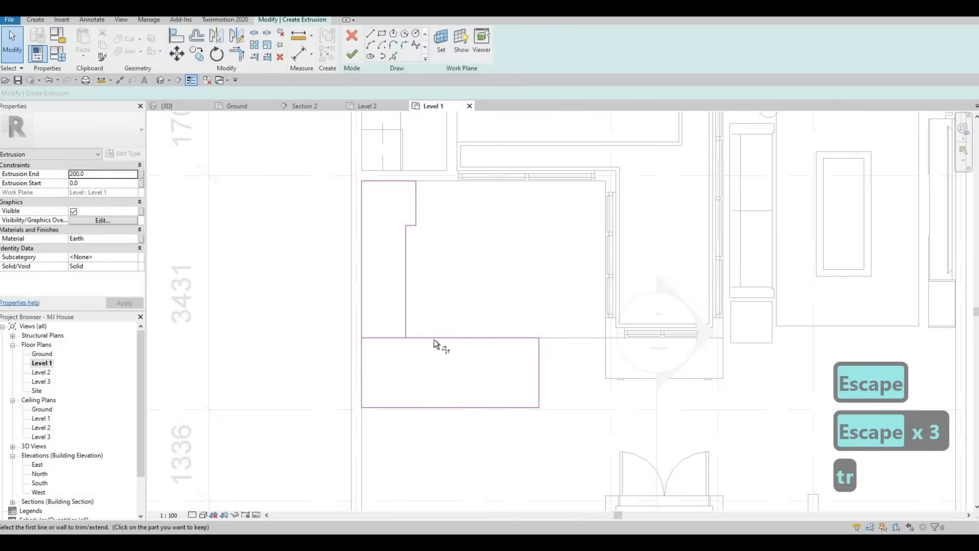
click(416, 335)
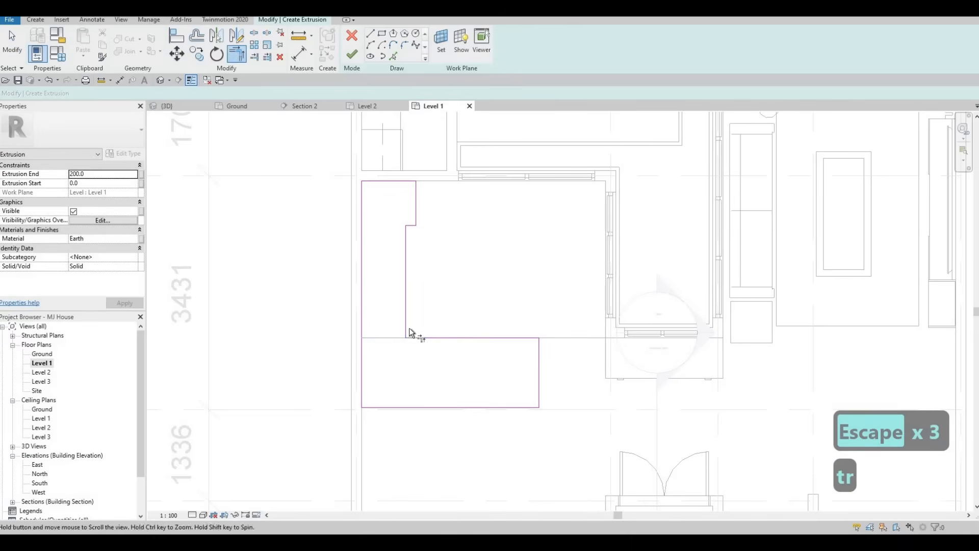
scroll(427, 313, down, 2)
key(Escape)
mouse_move(456, 294)
middle_down()
mouse_move(455, 310)
mouse_move(454, 295)
middle_up()
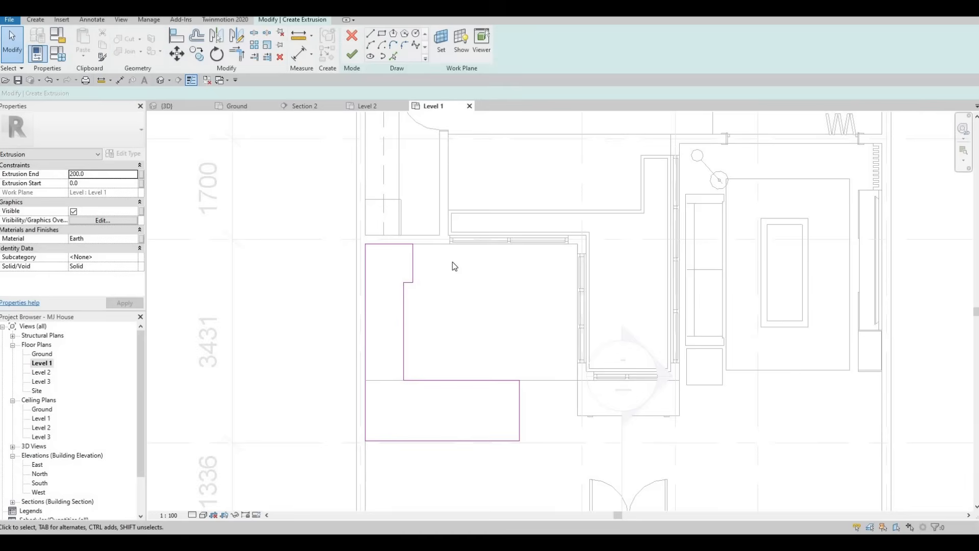
scroll(417, 264, up, 2)
Move the step's vertical edge left to 705 from the outer edge.
click(414, 262)
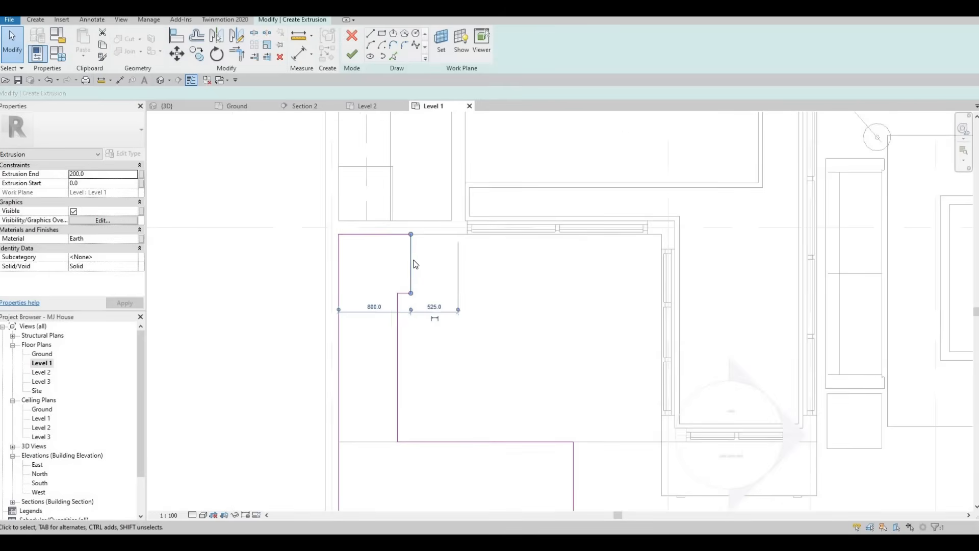
scroll(413, 263, up, 1)
click(401, 260)
click(408, 257)
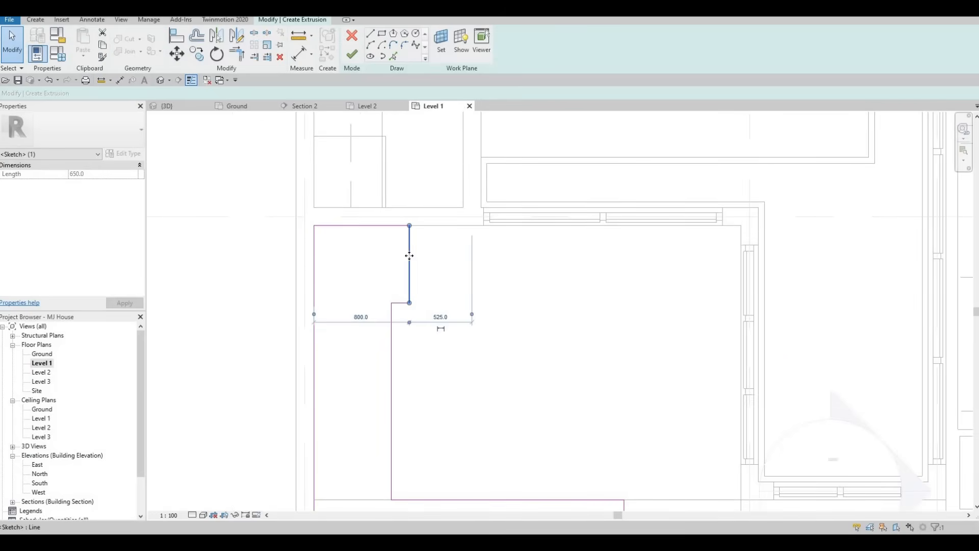
drag(398, 255, 400, 255)
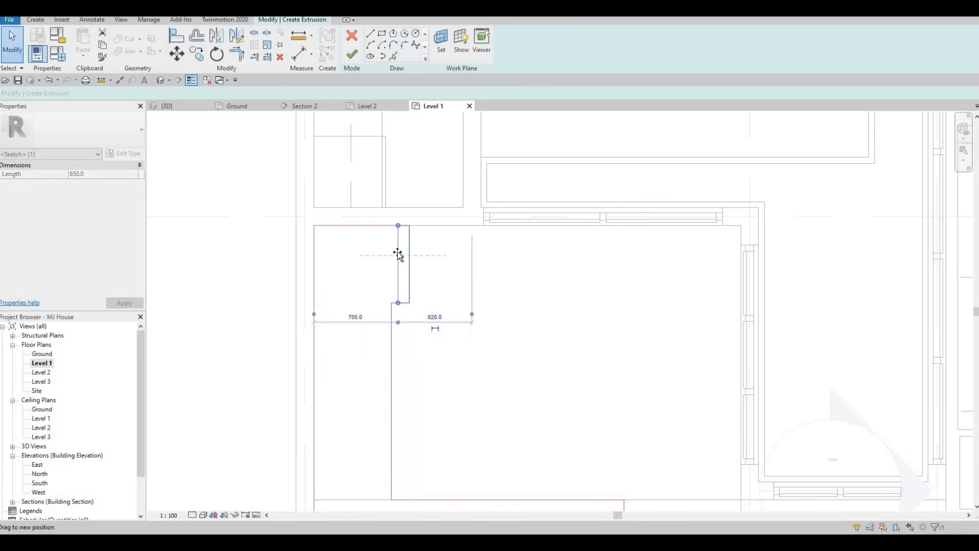
key(Escape)
key(Escape)
Delete the short step segment, extend the vertical line to the top edge, and remove the leftover line.
click(396, 304)
key(Delete)
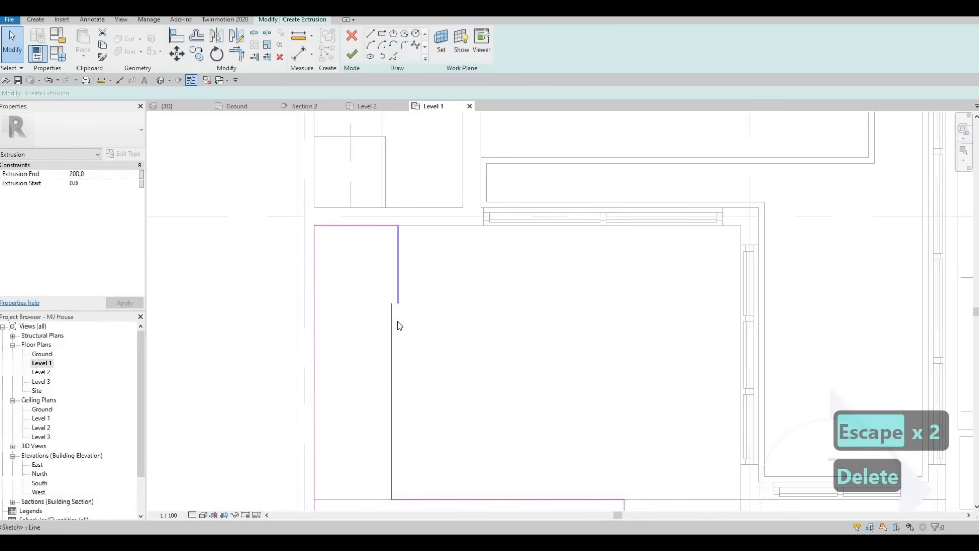
key(t)
key(r)
click(378, 226)
key(Escape)
key(Escape)
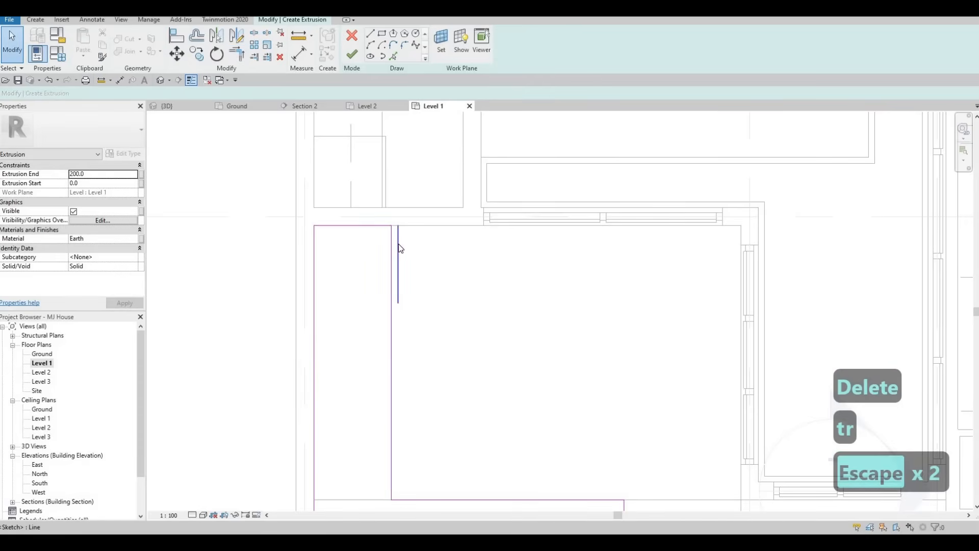
click(399, 249)
key(shift+Delete)
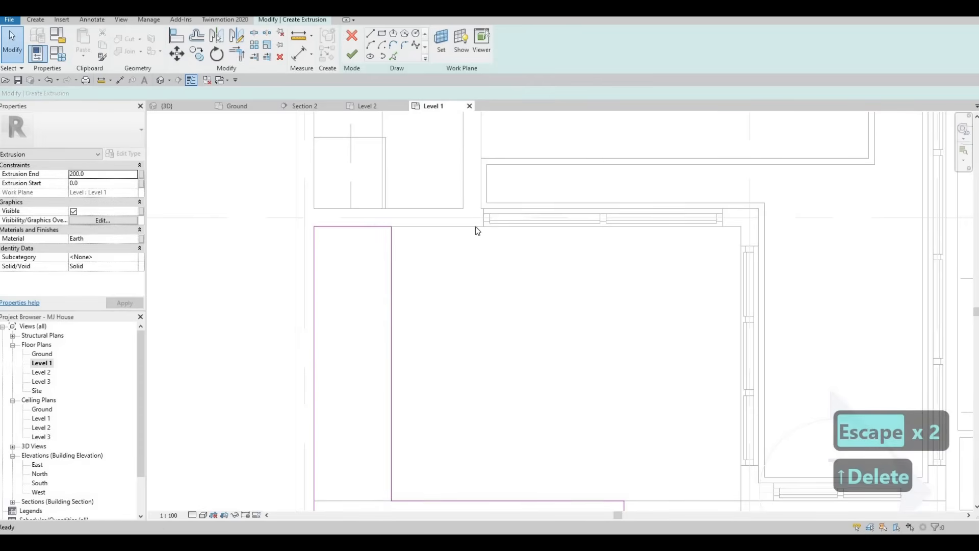
Re-frame the plan view around the finished L-shaped counter sketch.
scroll(478, 256, down, 3)
middle_drag(494, 283, 493, 344)
scroll(493, 344, down, 1)
middle_drag(495, 304, 495, 293)
scroll(485, 281, up, 2)
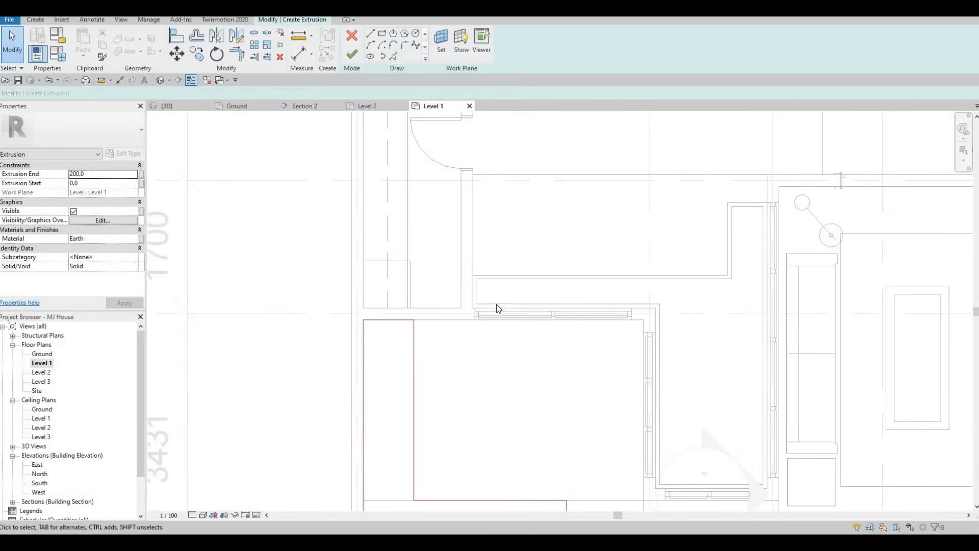
middle_drag(500, 278, 503, 263)
scroll(457, 311, up, 1)
scroll(463, 273, down, 5)
mouse_move(457, 311)
middle_down()
mouse_move(489, 263)
mouse_move(473, 296)
middle_up()
scroll(473, 295, up, 2)
scroll(463, 253, up, 1)
scroll(468, 271, up, 2)
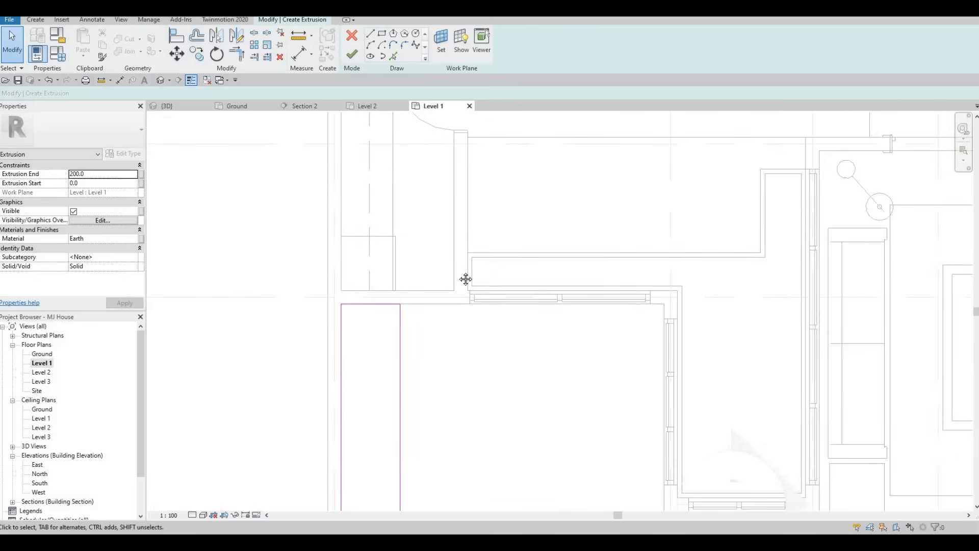
scroll(477, 290, down, 1)
middle_drag(545, 305, 546, 297)
middle_drag(467, 272, 478, 241)
key(Escape)
mouse_move(425, 376)
middle_down()
mouse_move(441, 337)
mouse_move(411, 308)
middle_up()
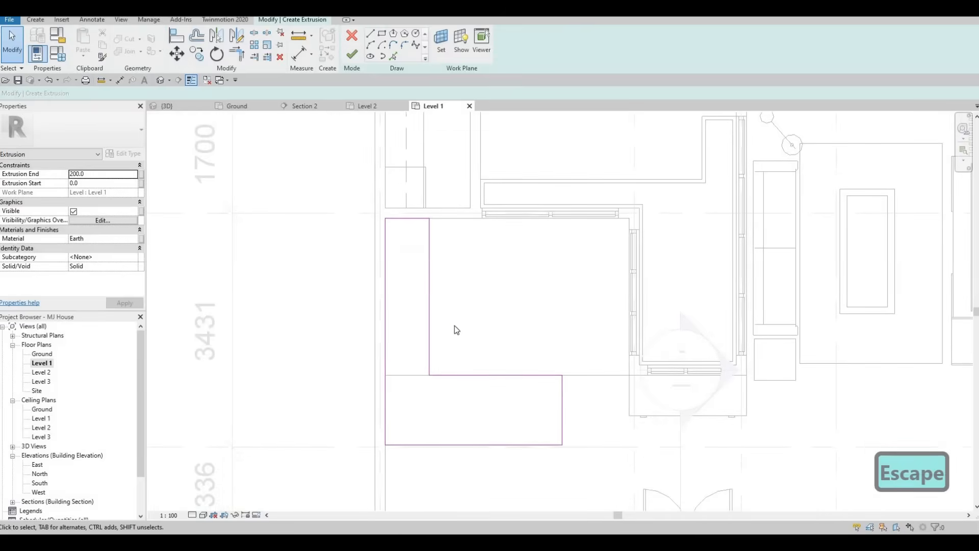
scroll(435, 277, down, 1)
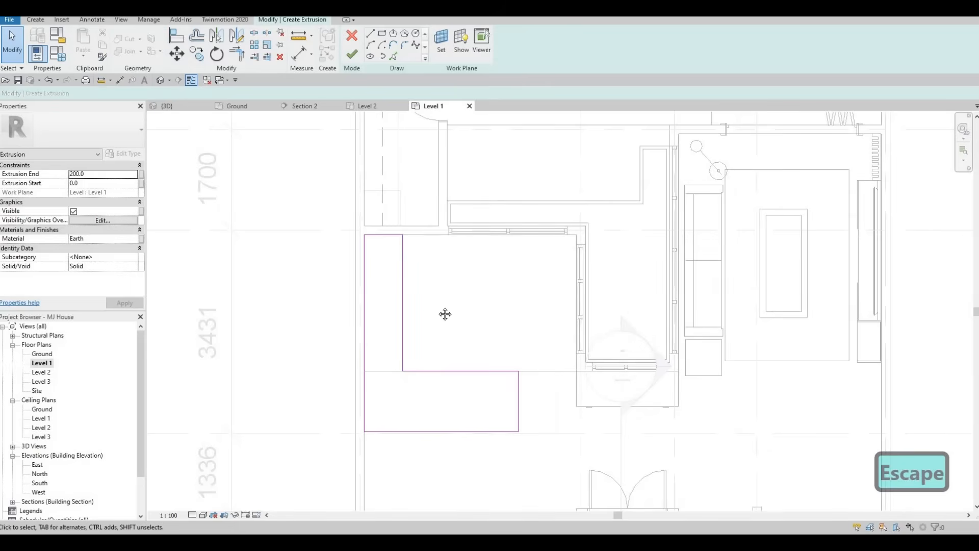
middle_drag(372, 274, 362, 244)
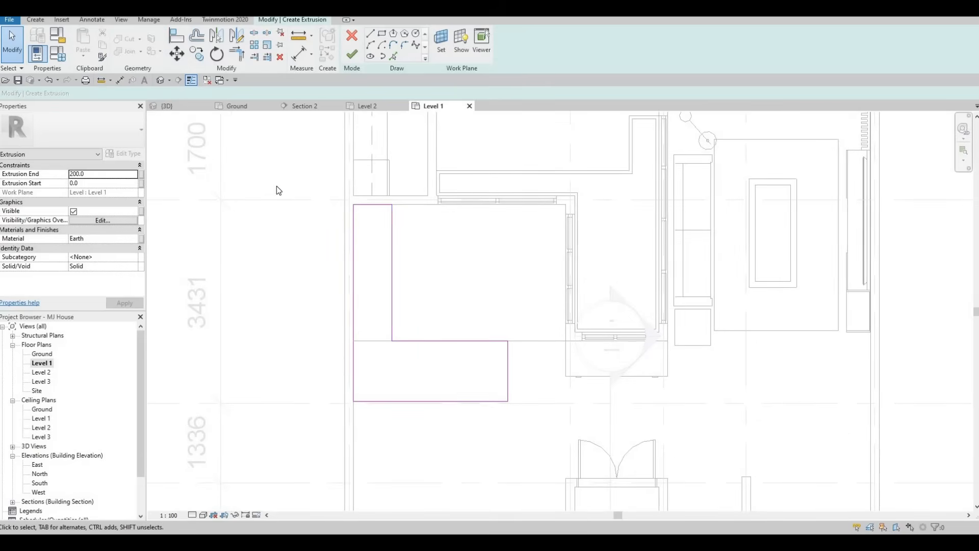
Set the extrusion's End value to 875 in Properties and apply it.
click(91, 175)
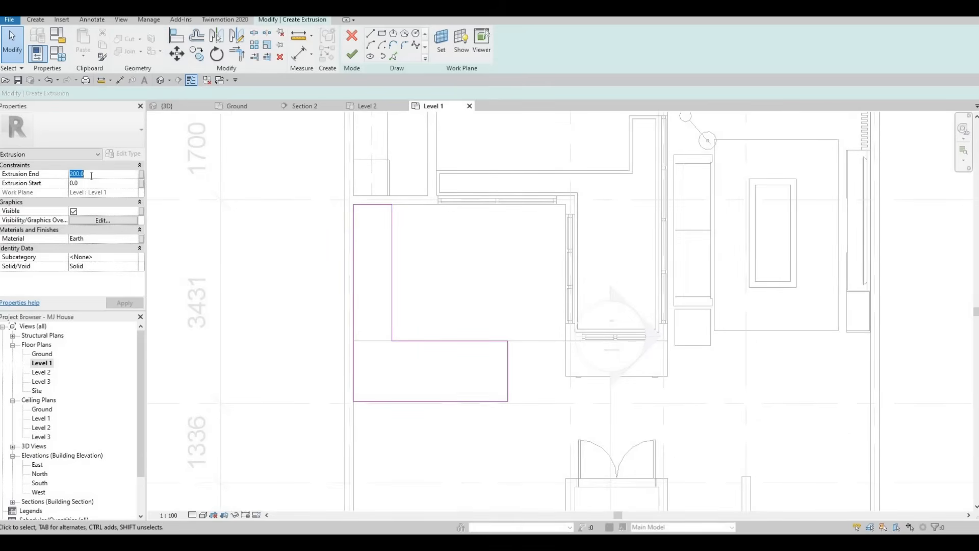
text(900)
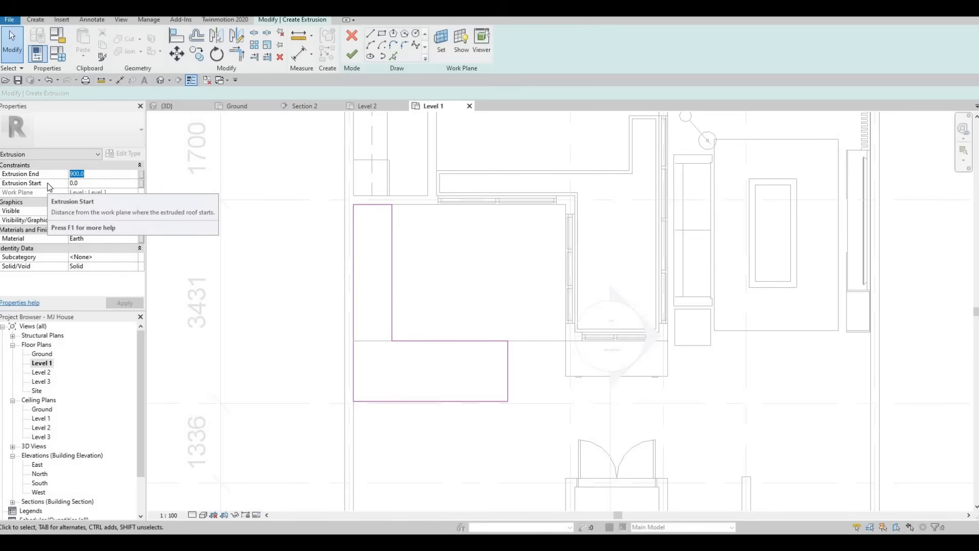
text(875)
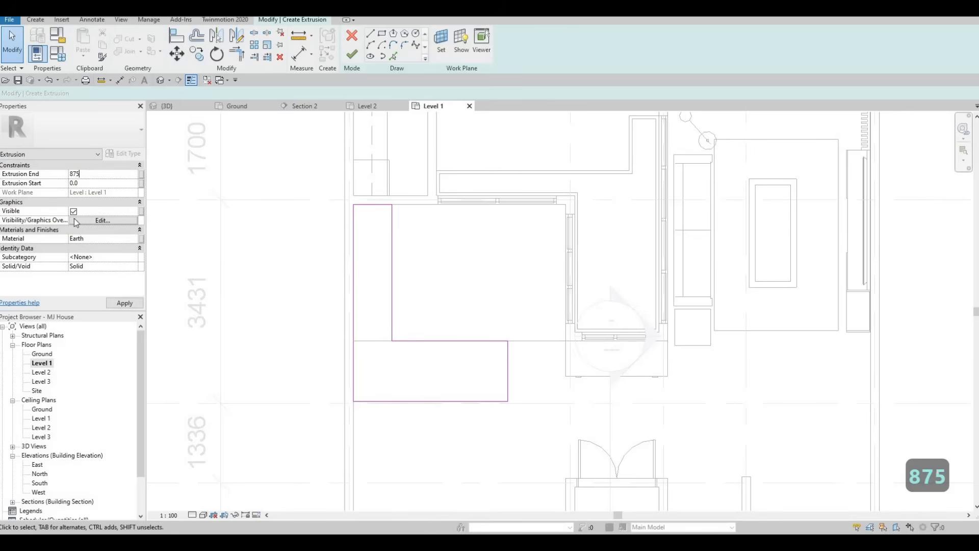
click(125, 303)
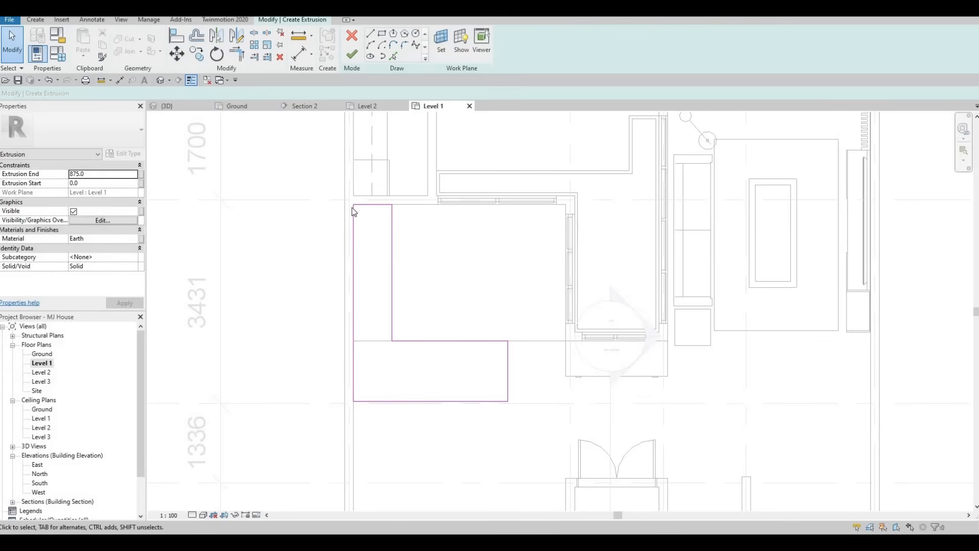
Replace the counter extrusion's Earth material with Glulam 24c from the AEC Materials Wood library.
click(139, 239)
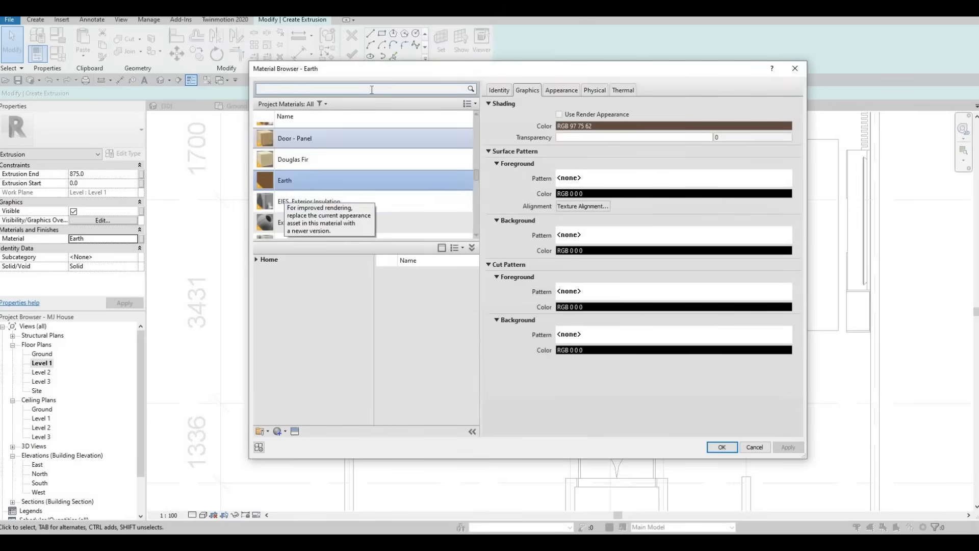
click(371, 89)
click(256, 260)
click(262, 277)
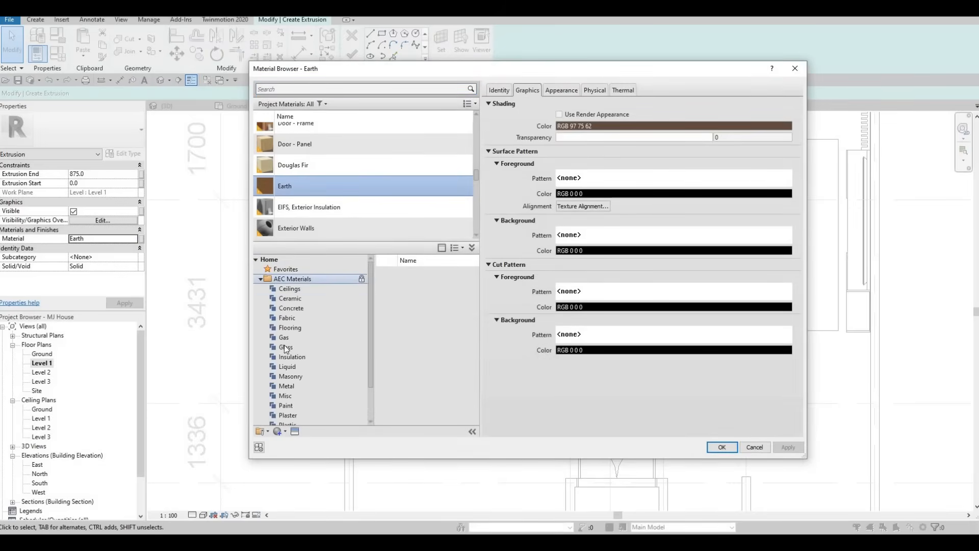
scroll(284, 388, down, 2)
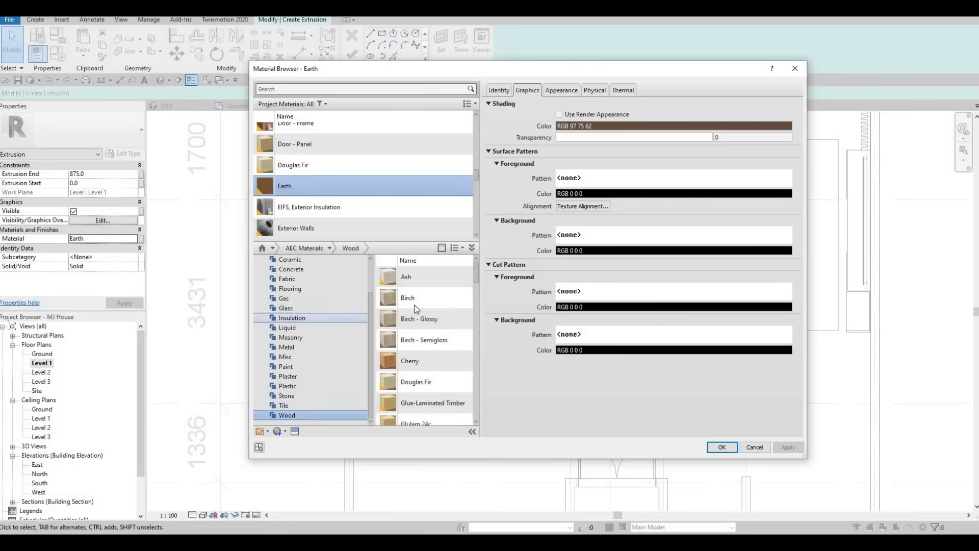
scroll(422, 327, down, 1)
scroll(423, 334, up, 1)
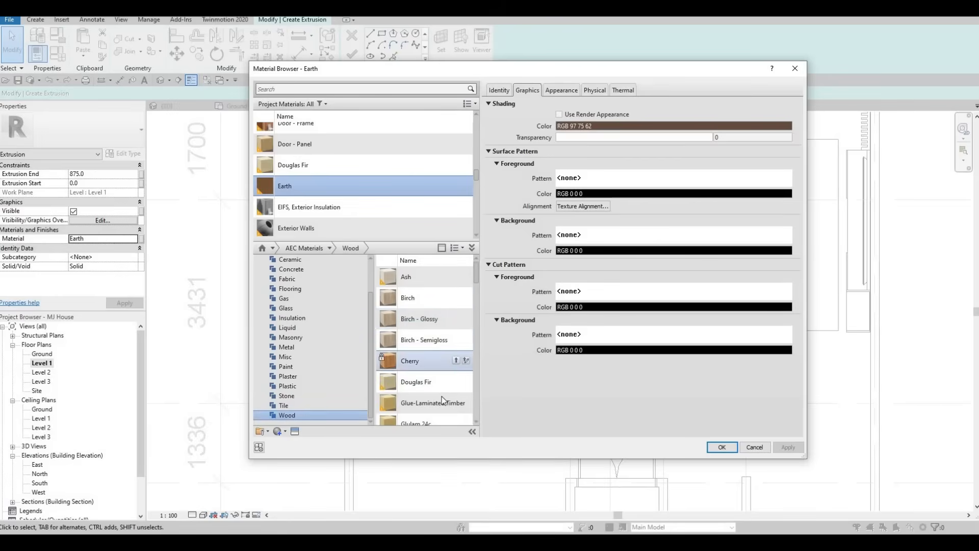
scroll(445, 392, down, 2)
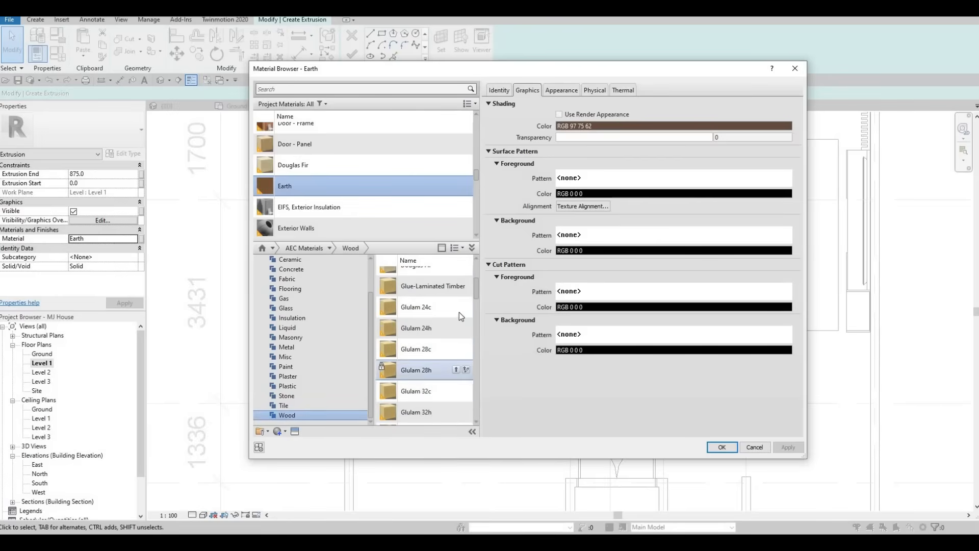
click(456, 307)
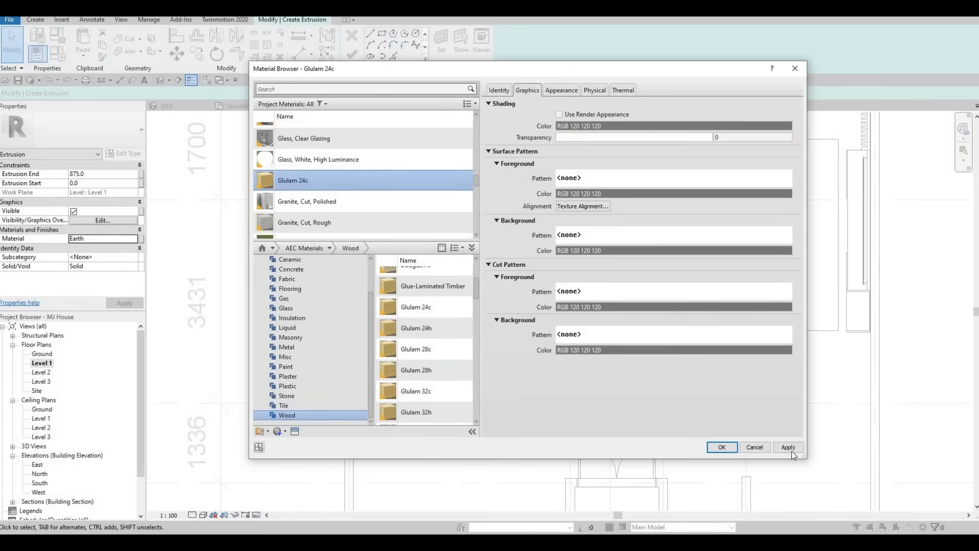
scroll(361, 227, down, 1)
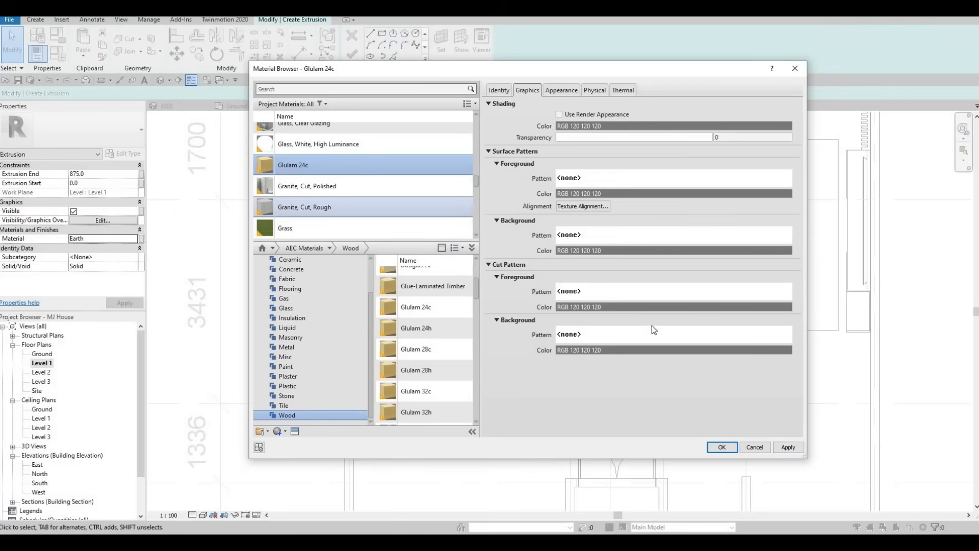
click(788, 447)
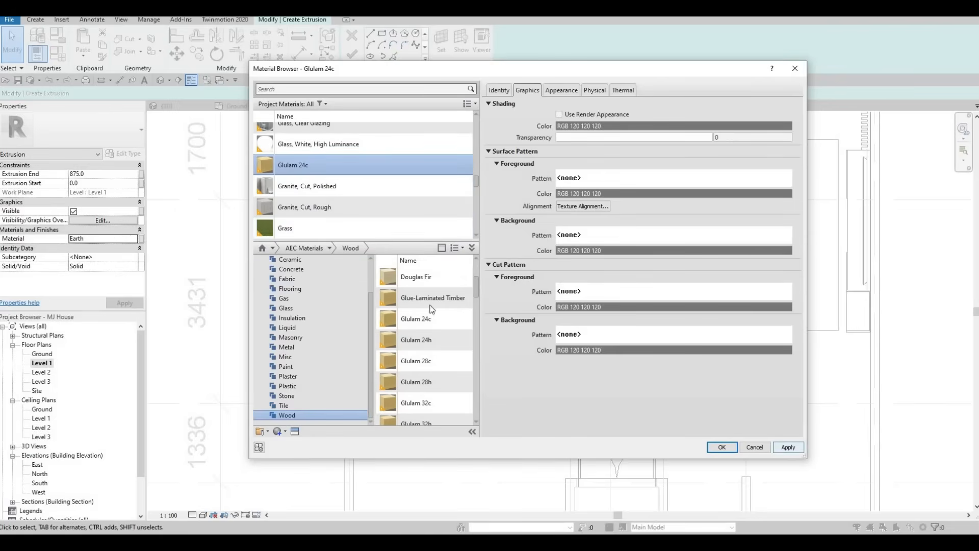
click(723, 447)
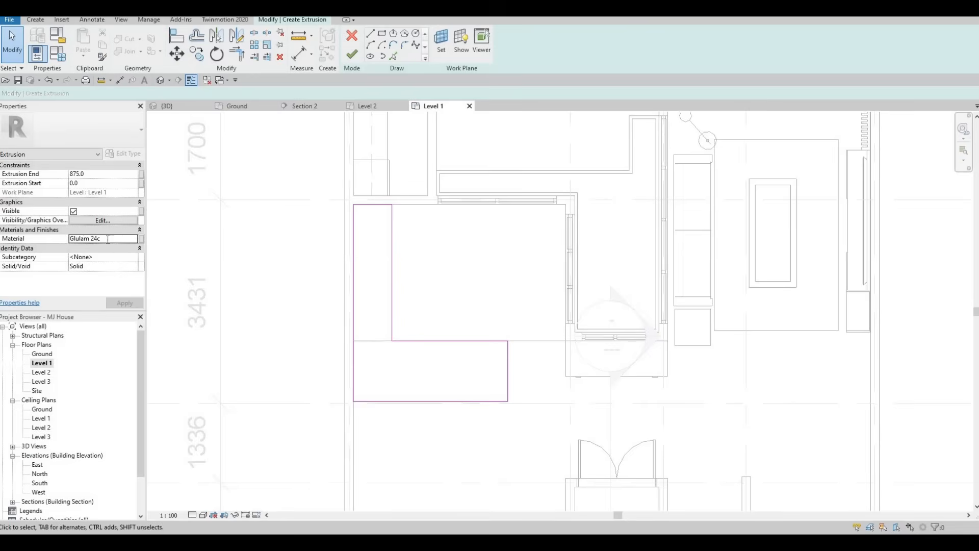
Copy the Glulam 24c material name from the Material field.
click(108, 240)
key(ctrl+c)
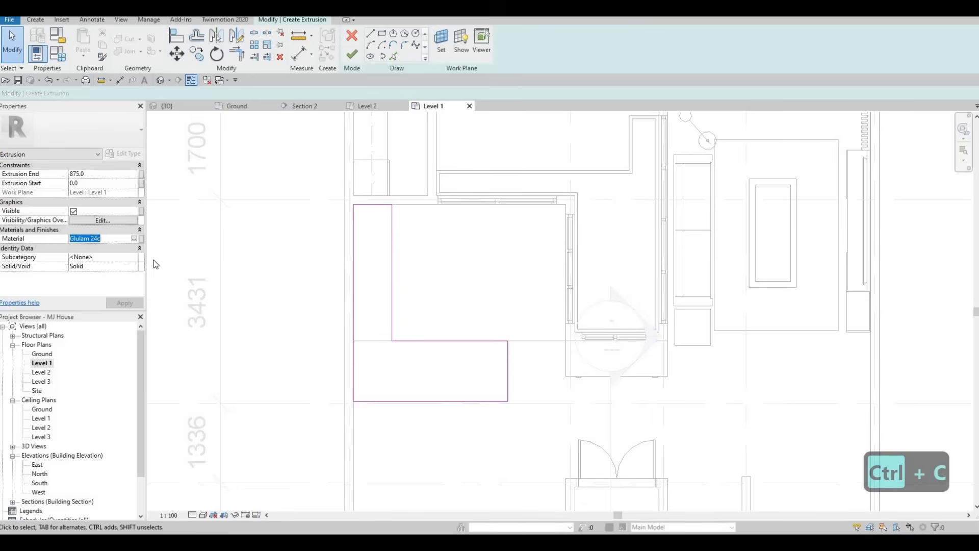
middle_drag(413, 291, 406, 291)
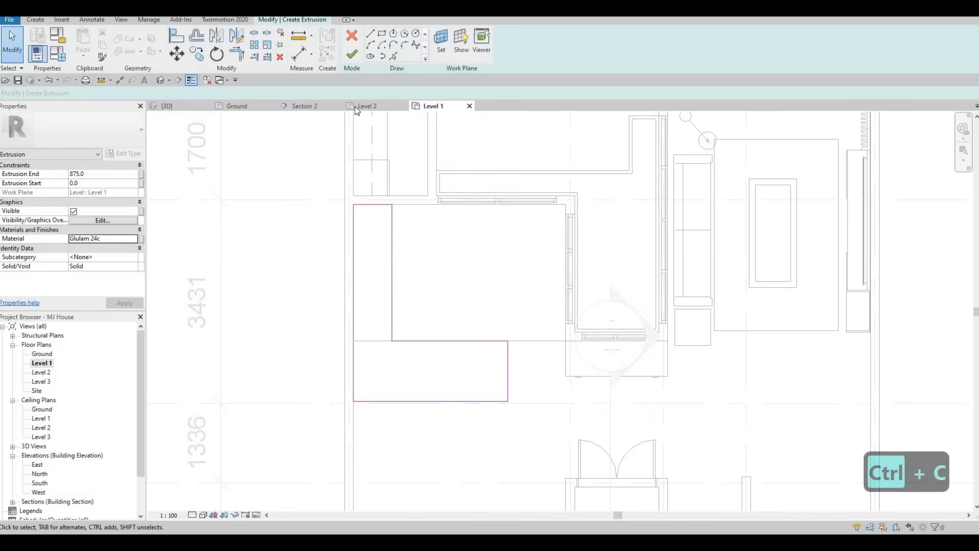
Finish the extrusion sketch and orbit the {3D} house view to inspect the 875-high counter.
click(353, 57)
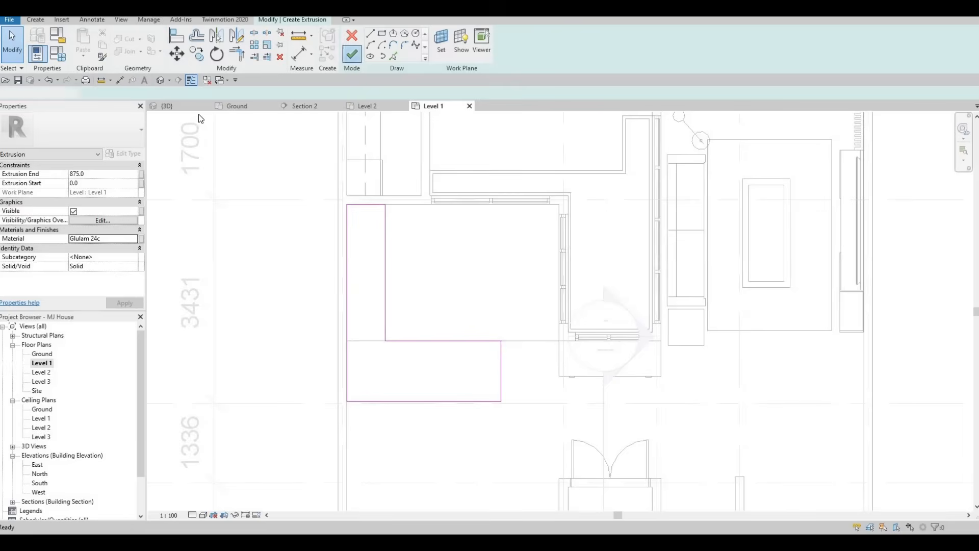
click(161, 81)
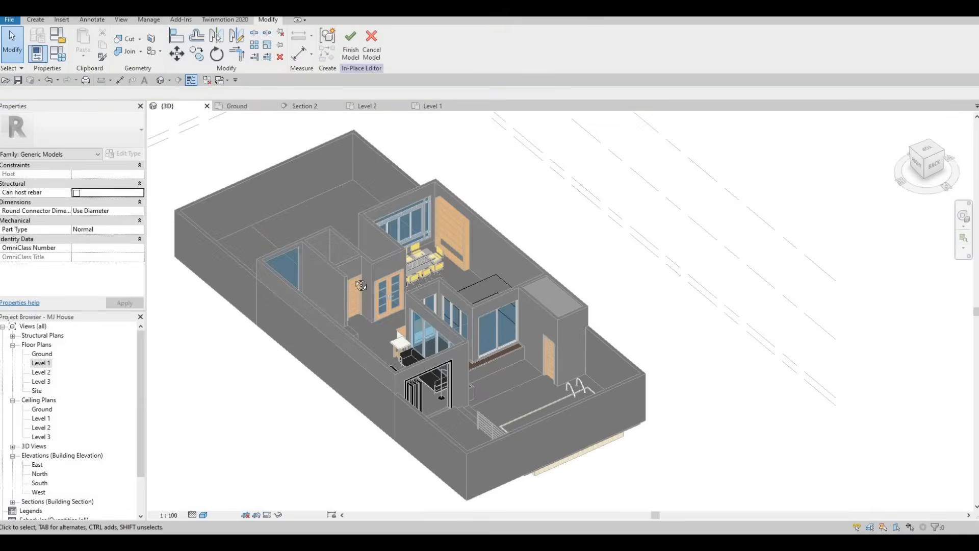
shift+middle_drag(227, 297, 415, 316)
middle_drag(607, 282, 479, 311)
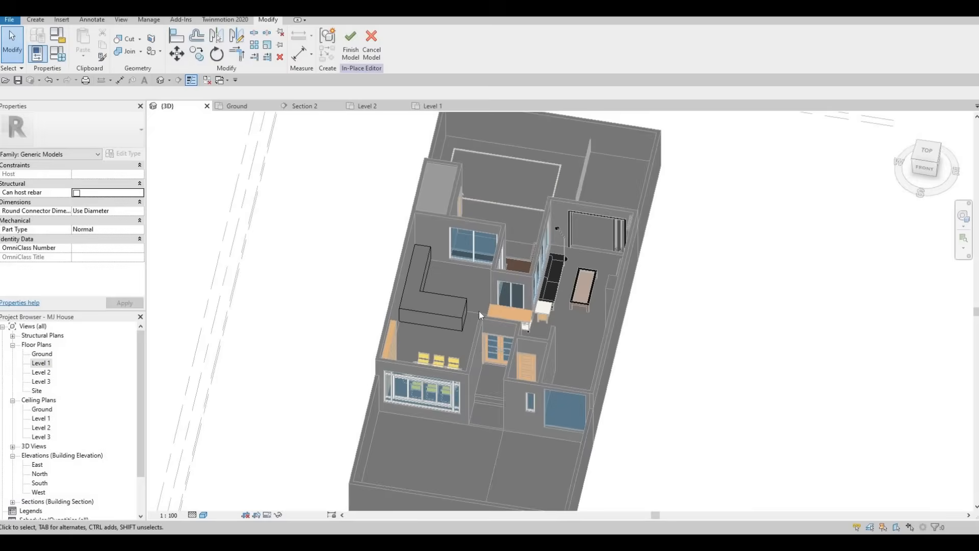
scroll(480, 310, up, 2)
scroll(482, 306, up, 2)
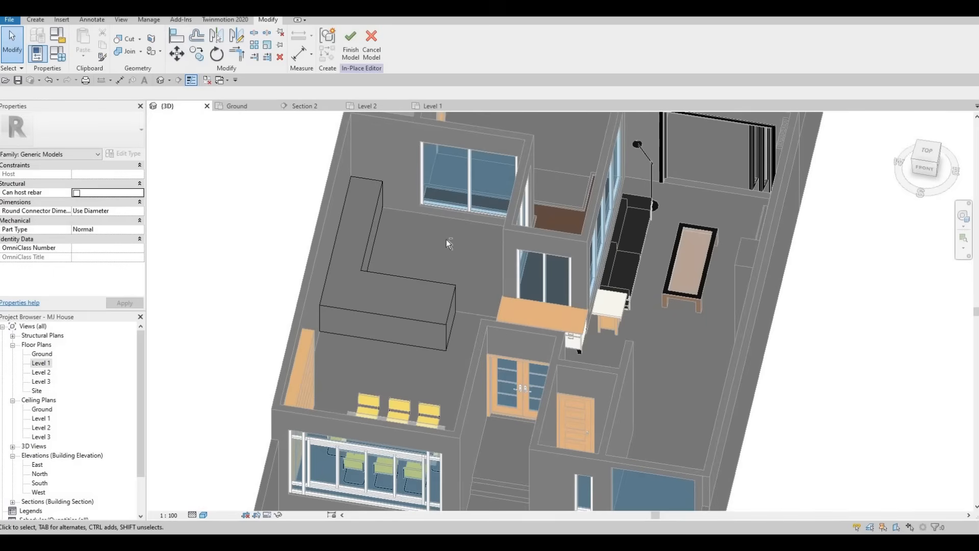
shift+middle_drag(315, 324, 315, 335)
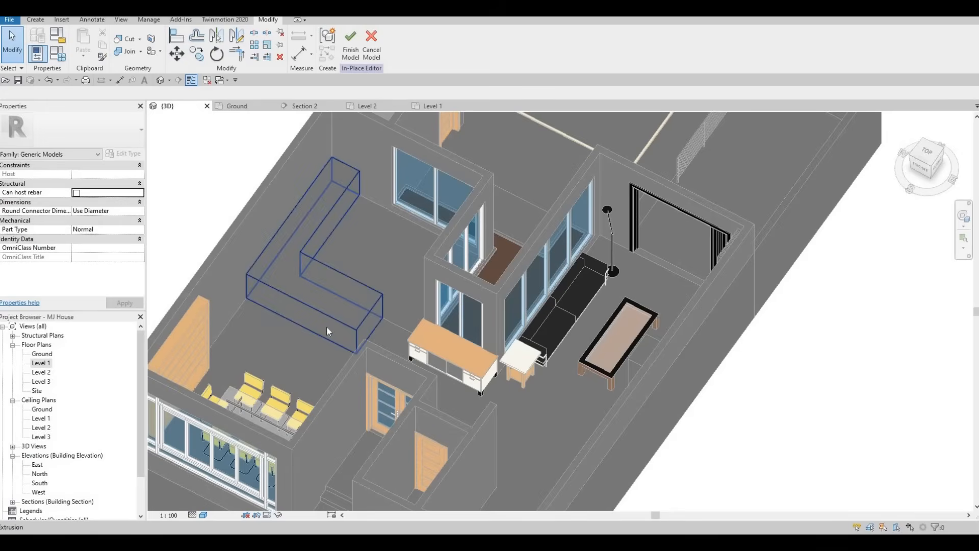
shift+middle_drag(307, 296, 342, 332)
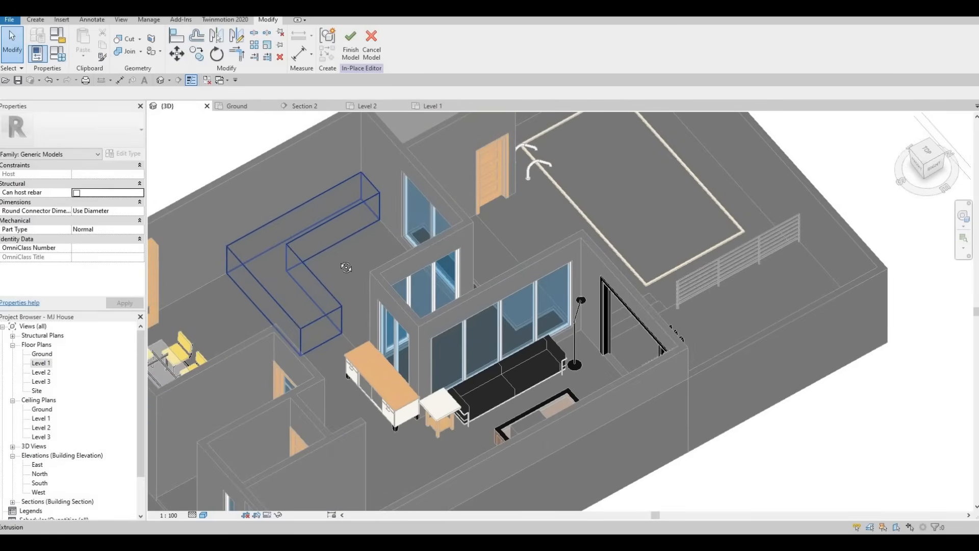
shift+middle_drag(386, 286, 349, 287)
key(Escape)
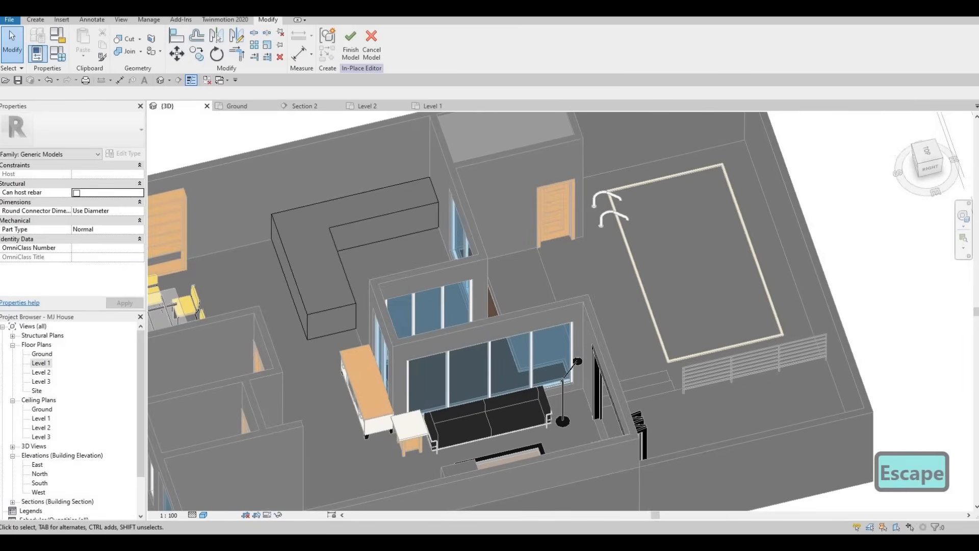
Start a Void Sweep and pick its path along the L-shaped counter's top edges.
click(36, 22)
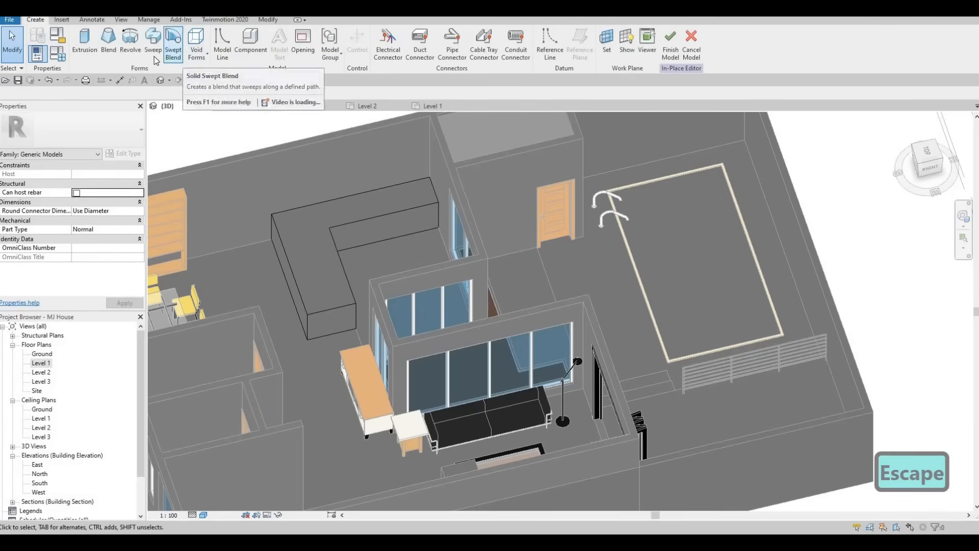
click(195, 55)
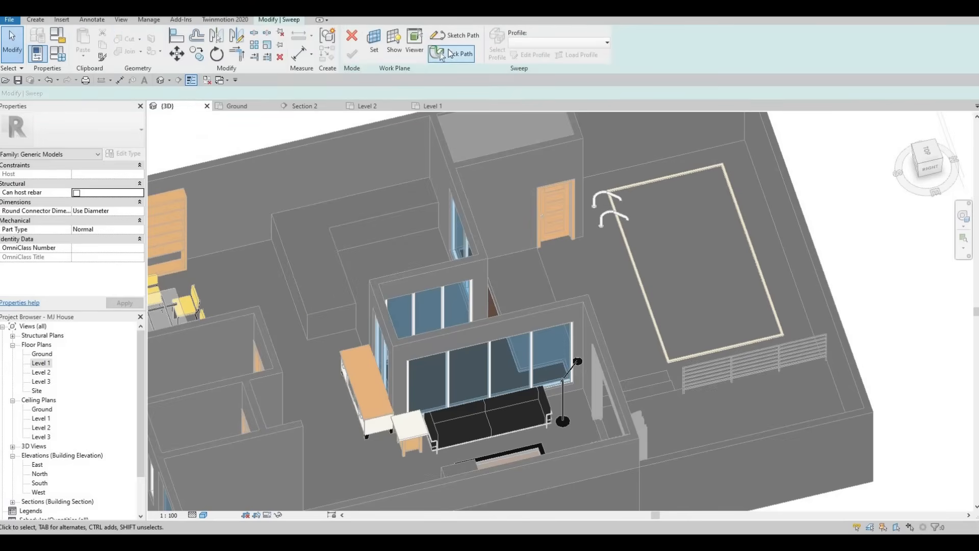
click(448, 52)
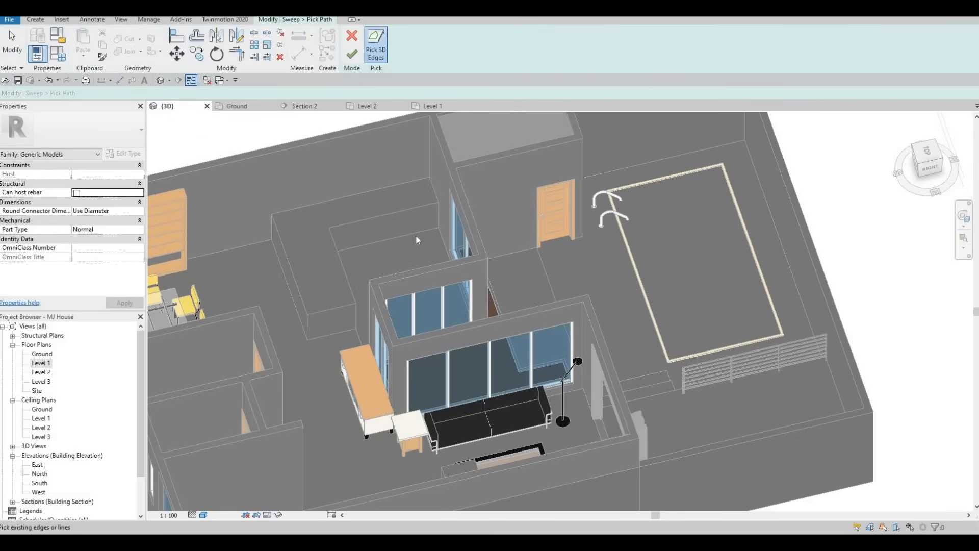
shift+middle_drag(393, 245, 360, 265)
scroll(370, 234, up, 3)
shift+middle_drag(385, 330, 298, 64)
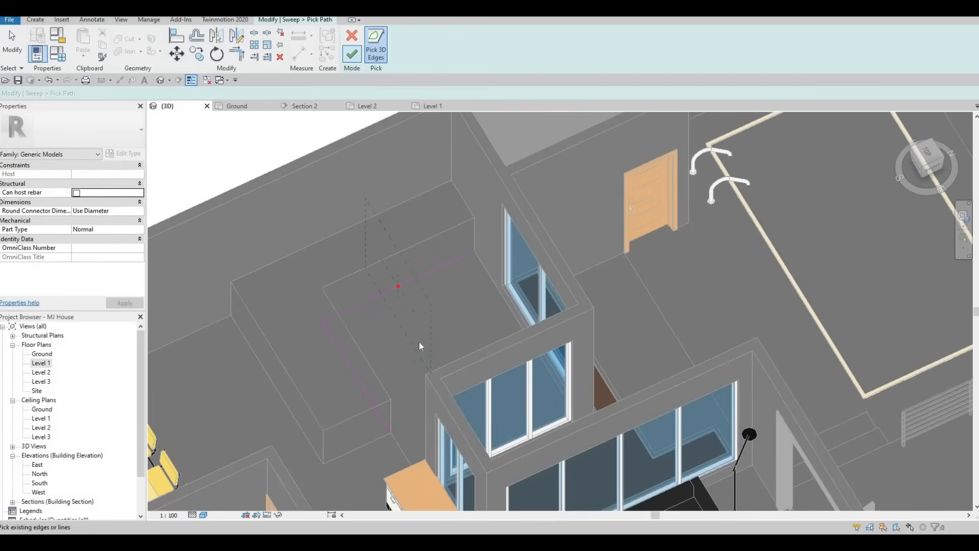
shift+middle_drag(396, 404, 411, 357)
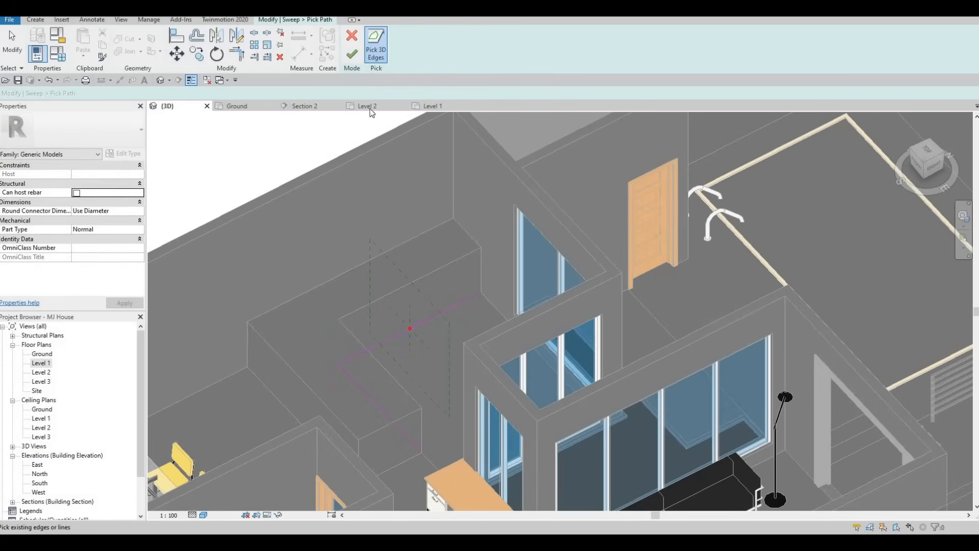
click(353, 51)
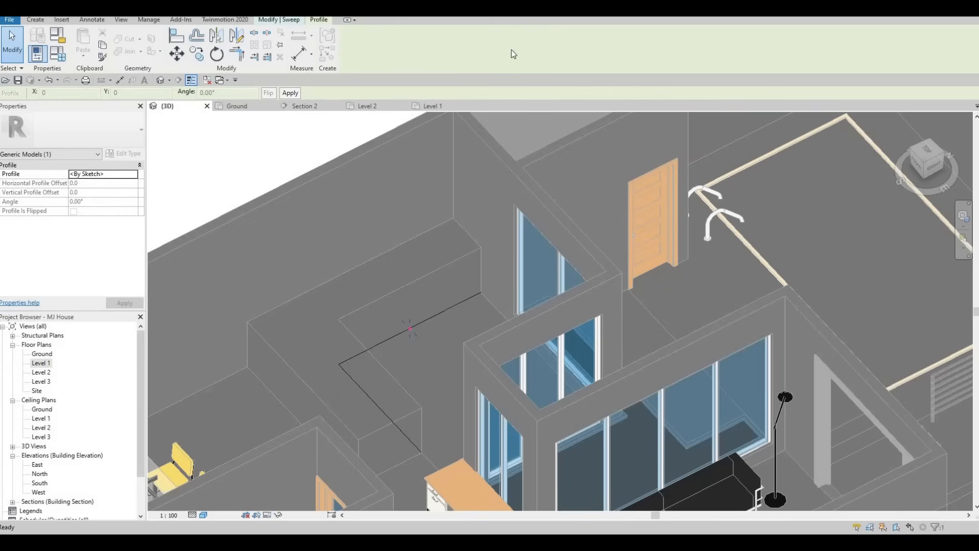
Sketch a rectangular cross-section profile for the void sweep at the path point.
click(539, 55)
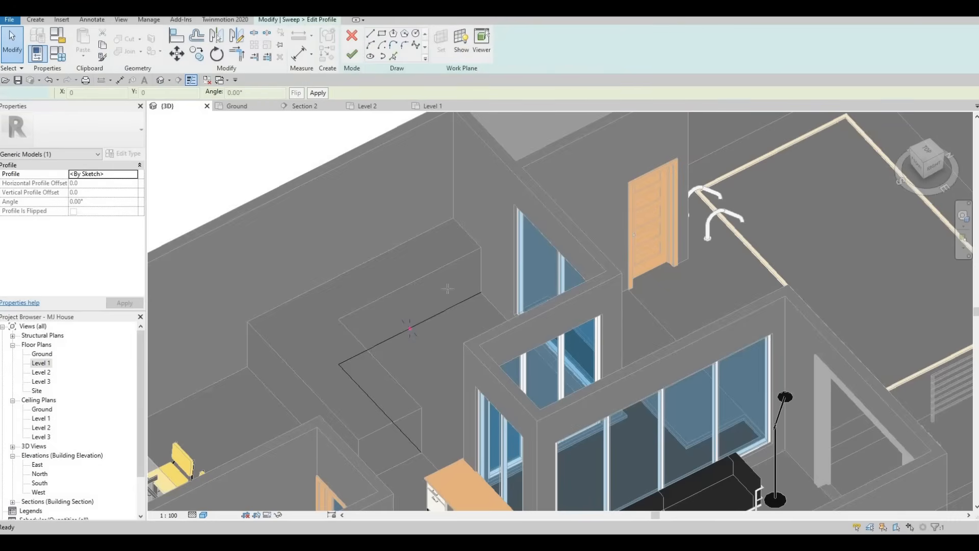
scroll(397, 334, up, 3)
click(382, 34)
click(432, 318)
scroll(432, 322, up, 2)
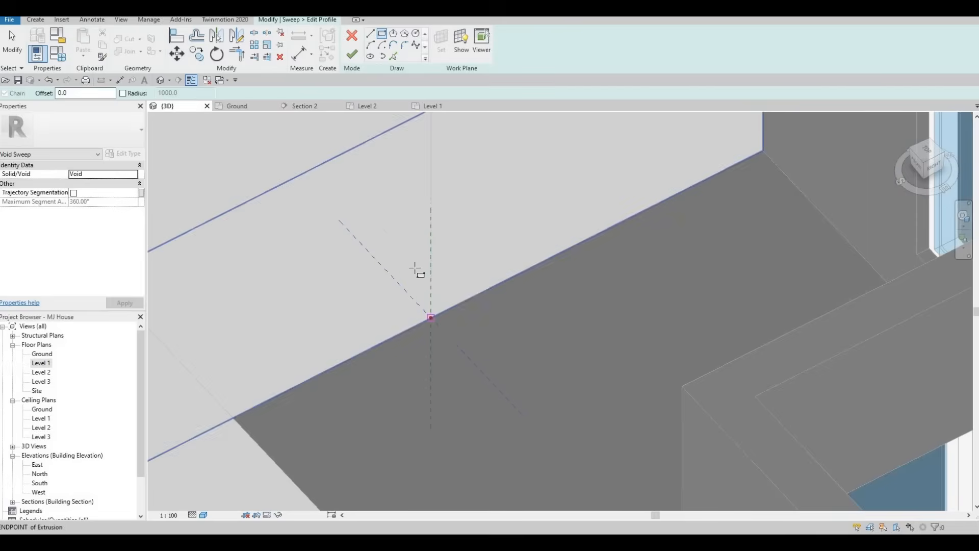
click(425, 280)
key(Escape)
key(Escape)
Resize the profile rectangle's 140.0 dimension to 100 and its 80.0 dimension to 50.
click(423, 278)
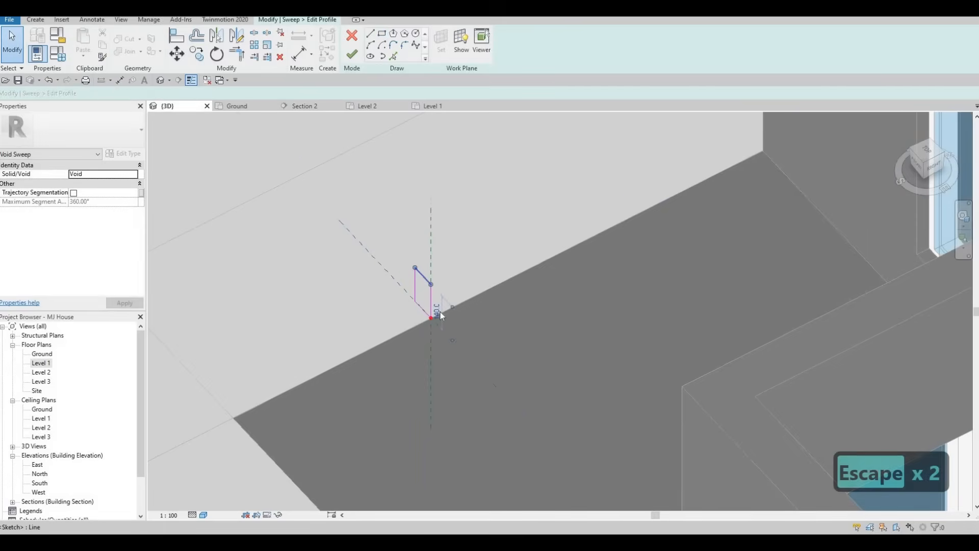
click(437, 311)
text(100)
key(Return)
key(Escape)
click(416, 289)
click(426, 316)
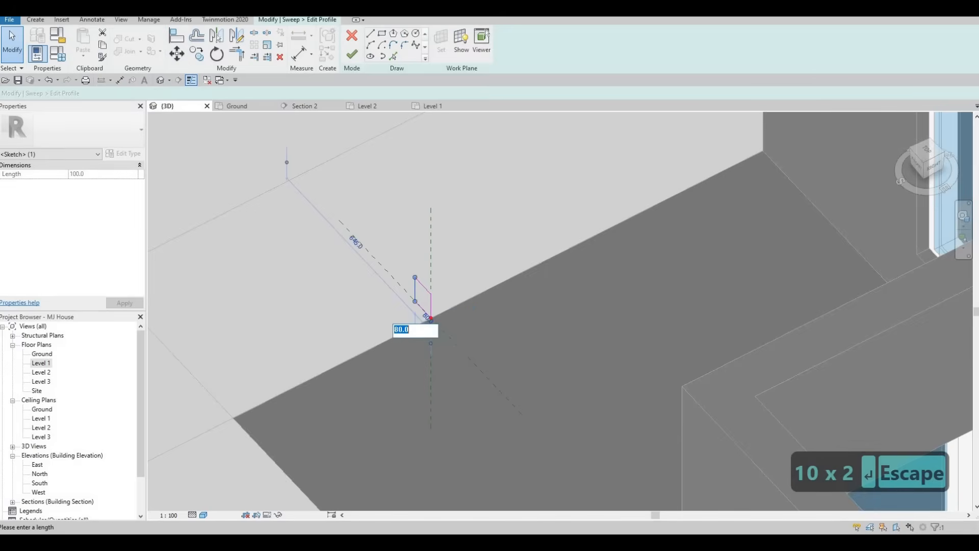
text(50)
key(Return)
key(Escape)
key(Escape)
Finish the profile sketch and complete the void sweep.
scroll(422, 306, down, 3)
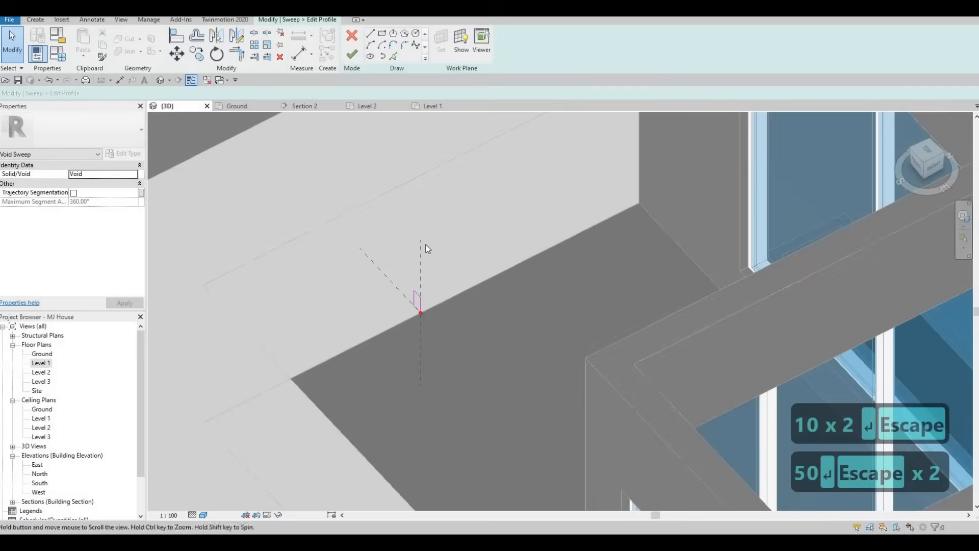
scroll(393, 118, down, 1)
middle_drag(394, 118, 401, 143)
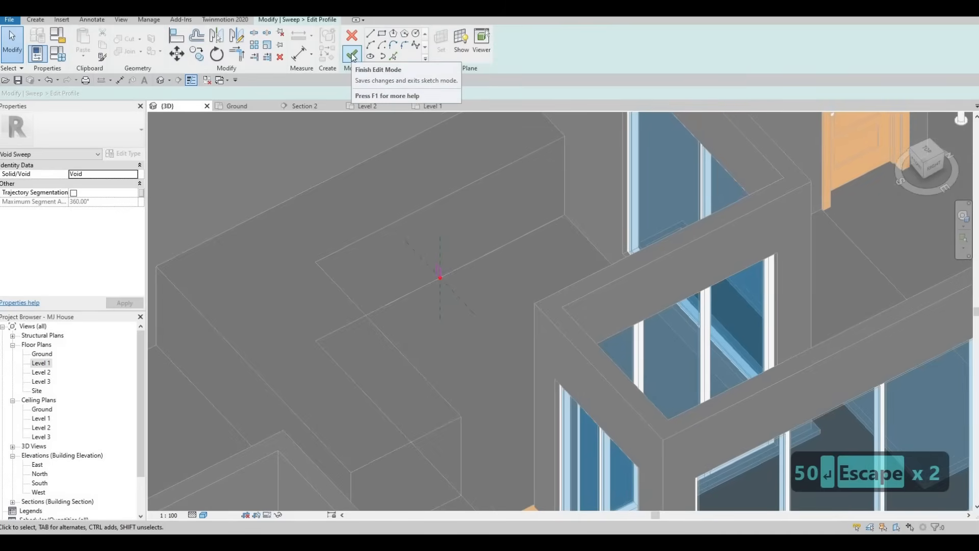
click(353, 55)
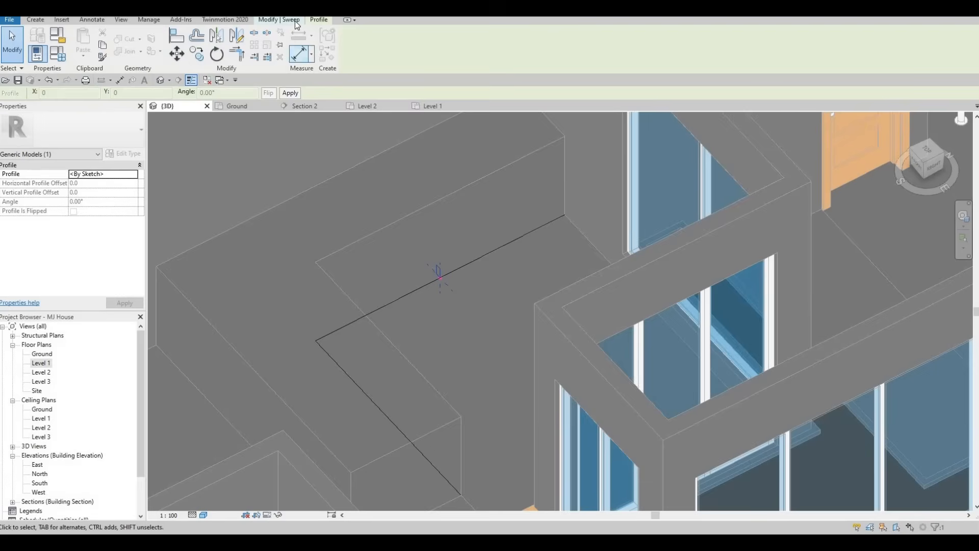
click(395, 44)
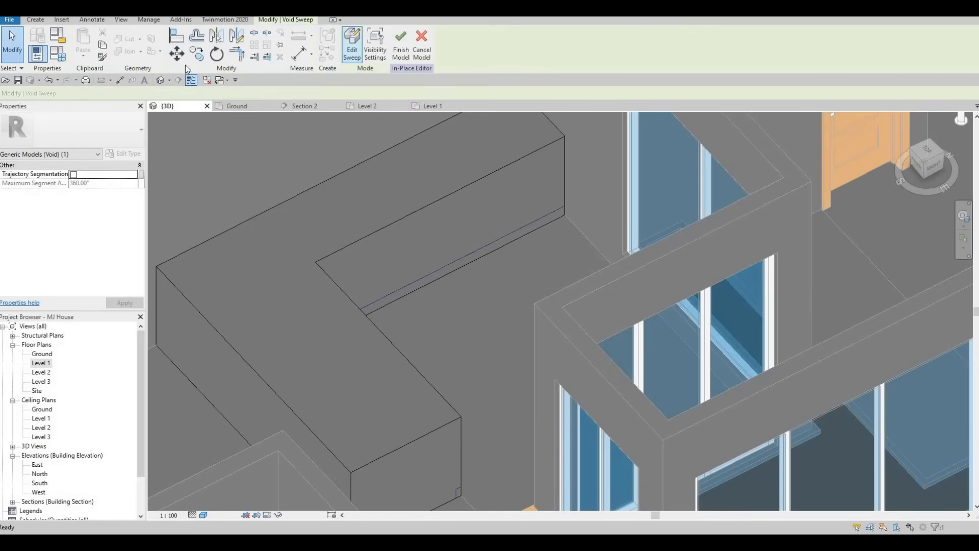
Cut the void sweep from the counter solid with Cut Geometry and orbit to check the groove.
click(127, 39)
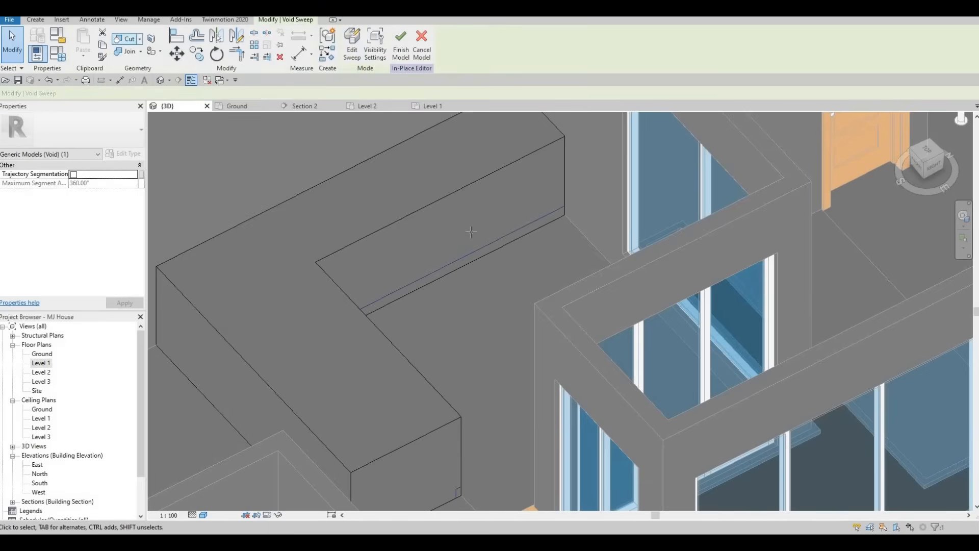
click(489, 250)
click(489, 246)
shift+middle_drag(405, 278, 409, 263)
scroll(510, 246, down, 1)
shift+middle_drag(510, 246, 490, 250)
middle_drag(566, 462, 449, 292)
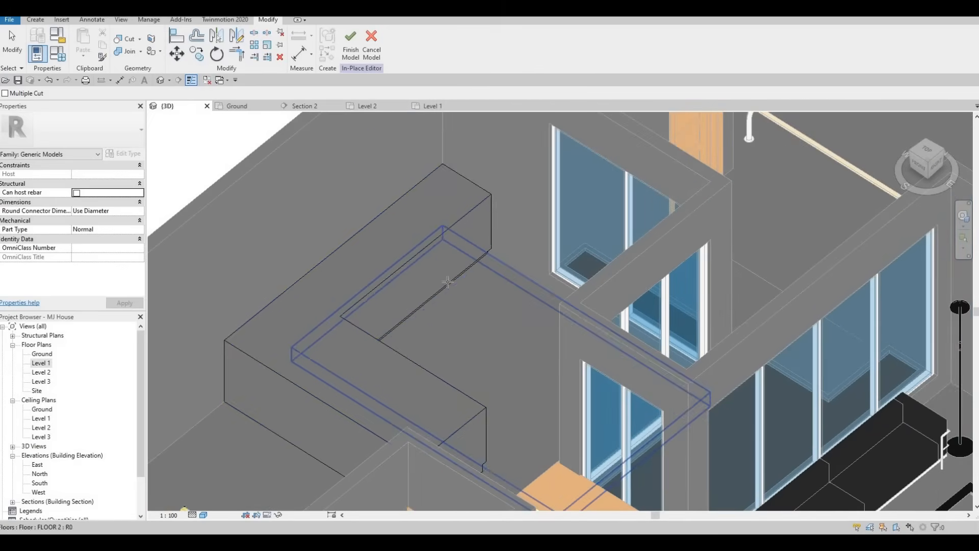
In the Level 1 plan, start a 25-deep extrusion with the counter's top as work plane.
double_click(41, 364)
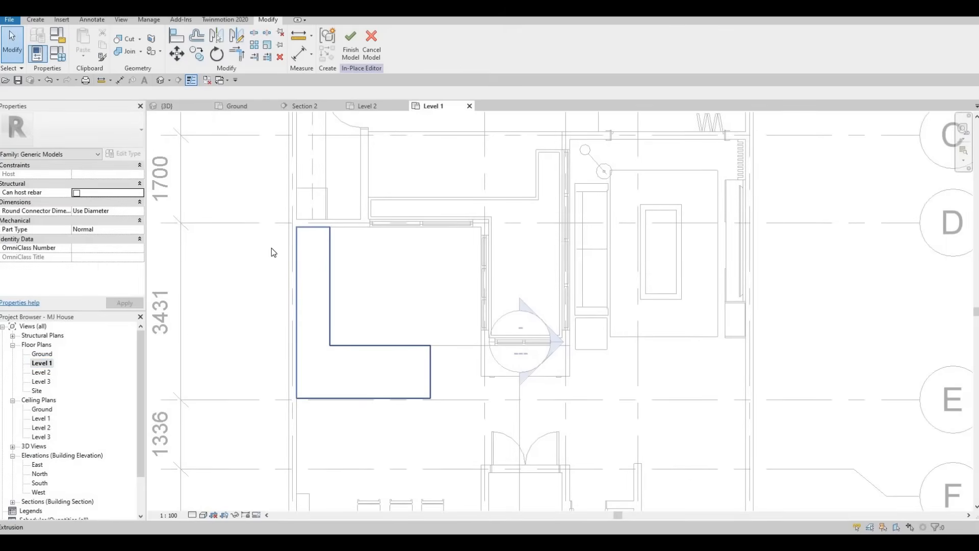
click(35, 20)
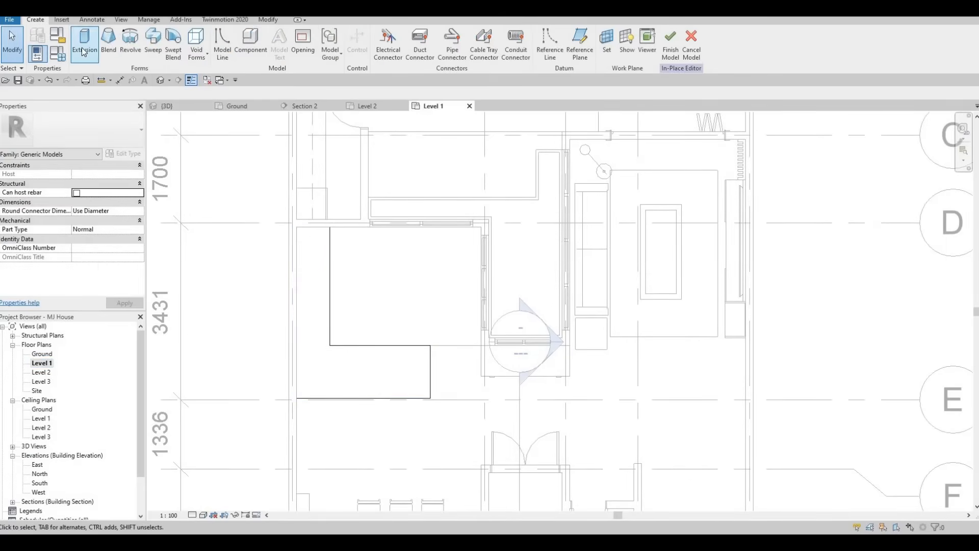
click(83, 51)
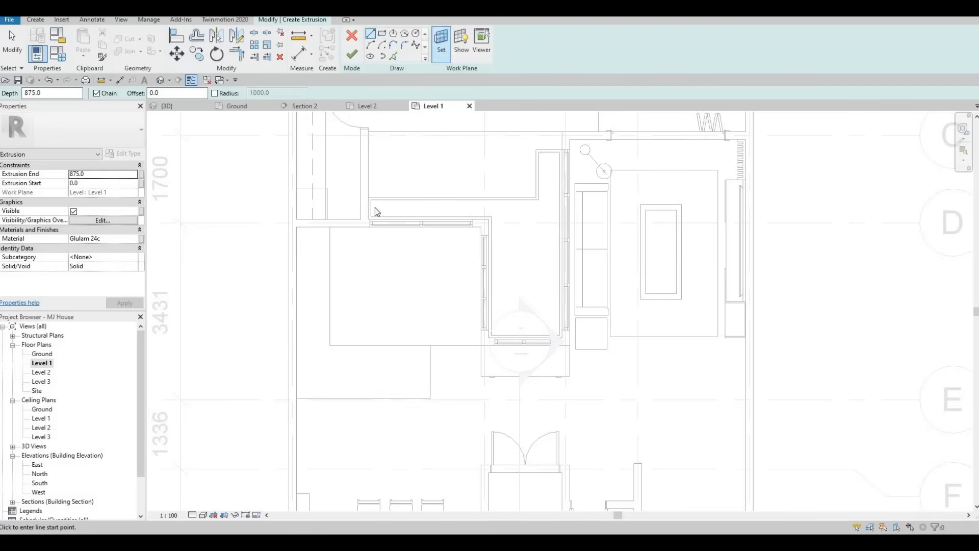
click(442, 43)
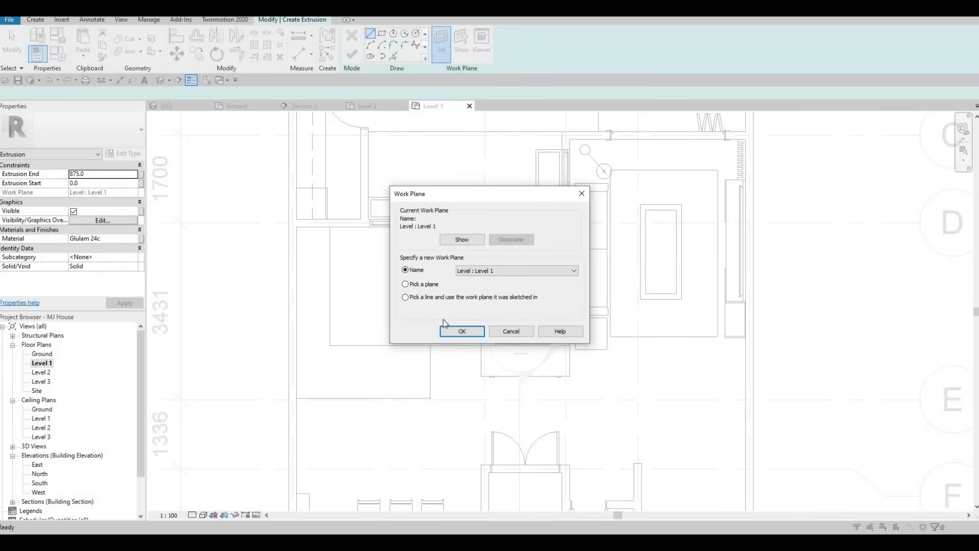
click(462, 332)
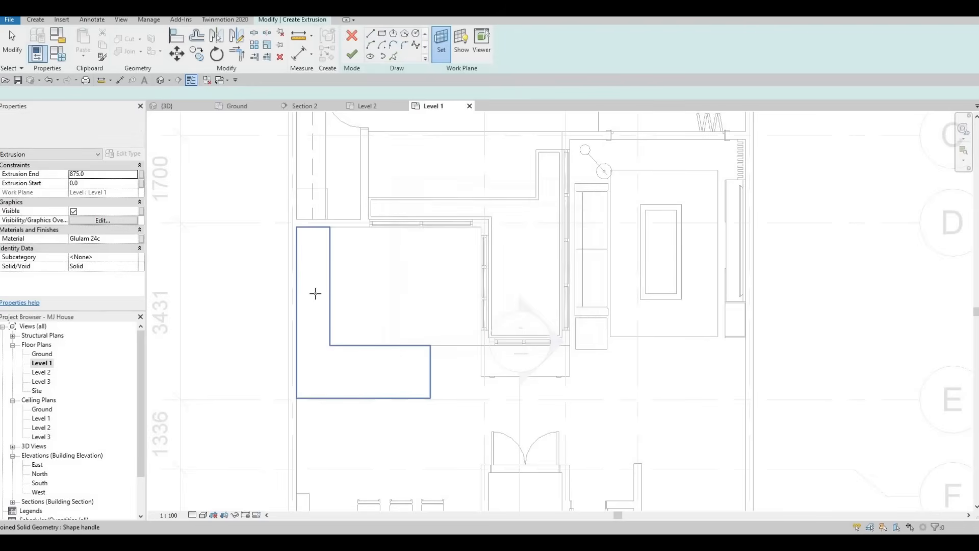
click(317, 298)
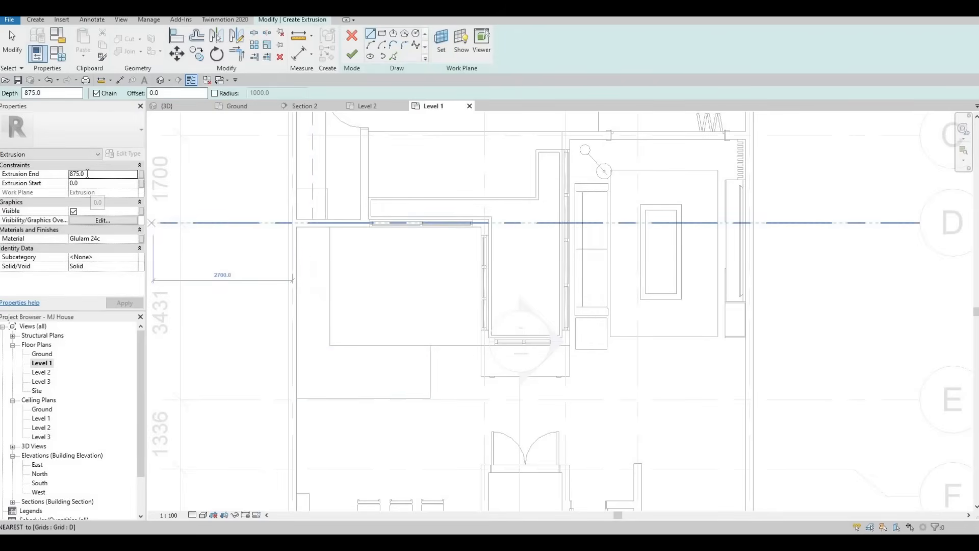
text(25)
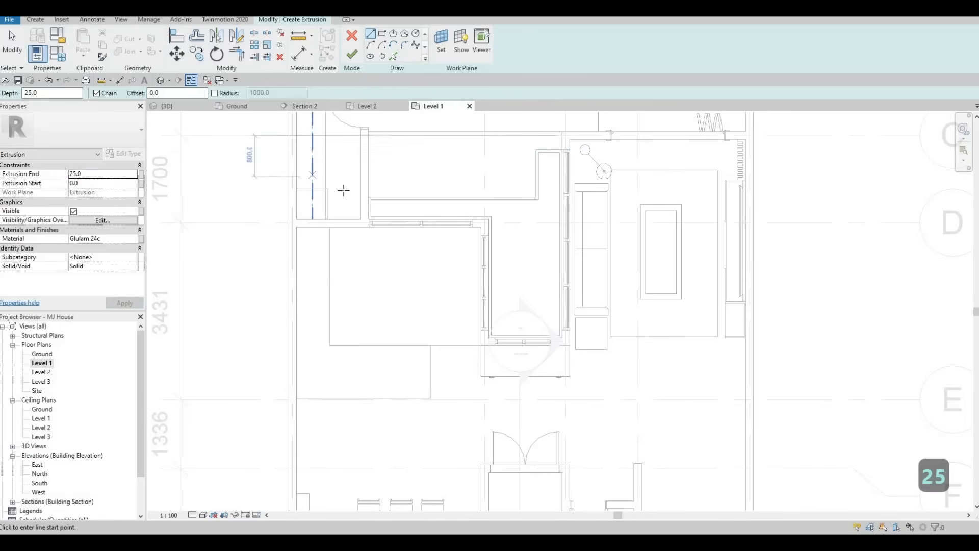
Trace the counter's five L-shaped outline edges into the sketch with Pick Lines.
click(393, 56)
click(330, 247)
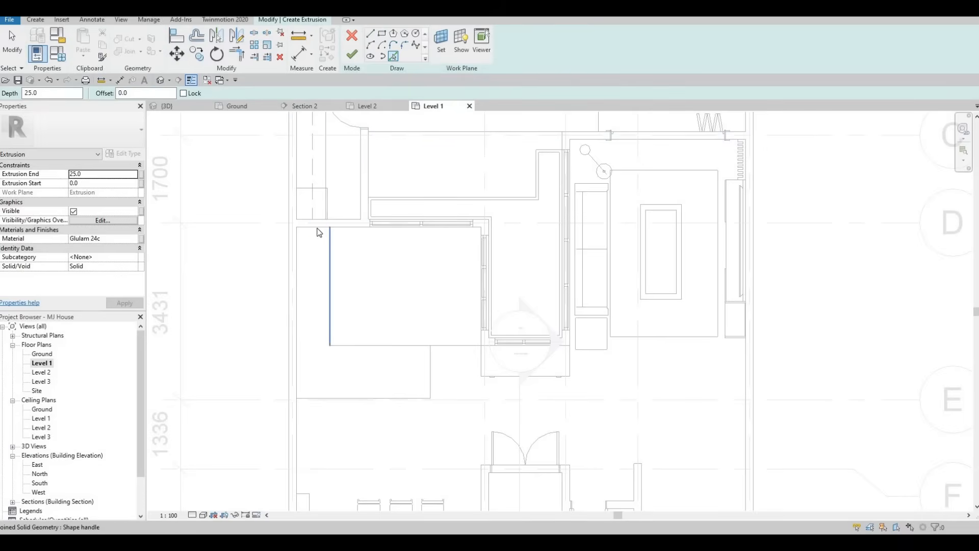
click(297, 282)
click(342, 398)
click(428, 367)
click(398, 348)
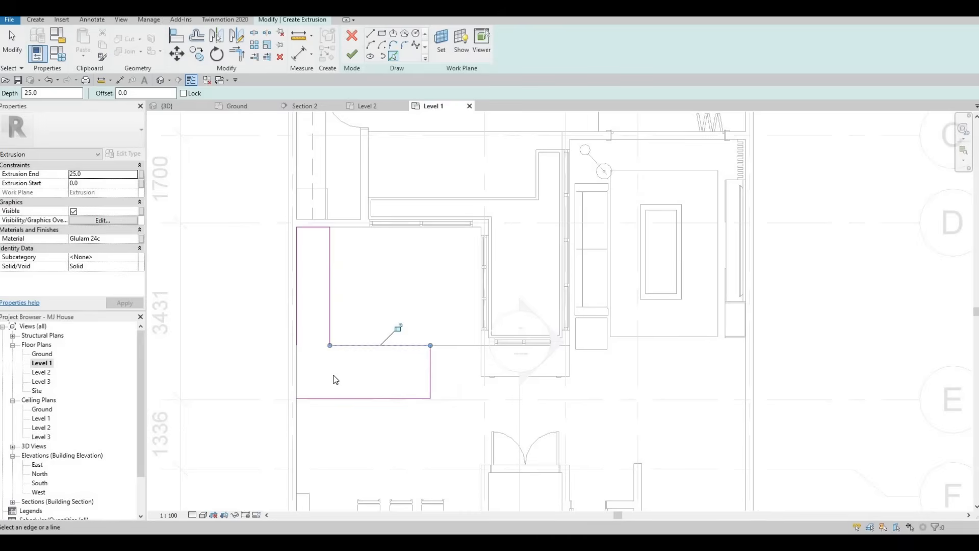
scroll(338, 379, up, 3)
key(Escape)
key(Escape)
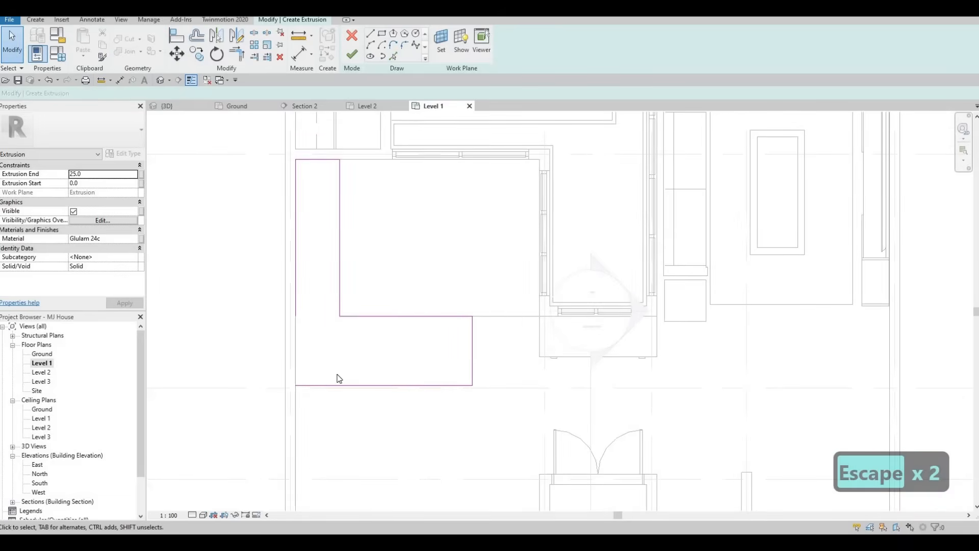
Trim the traced sketch lines into a clean corner with TR.
key(t)
key(r)
click(308, 387)
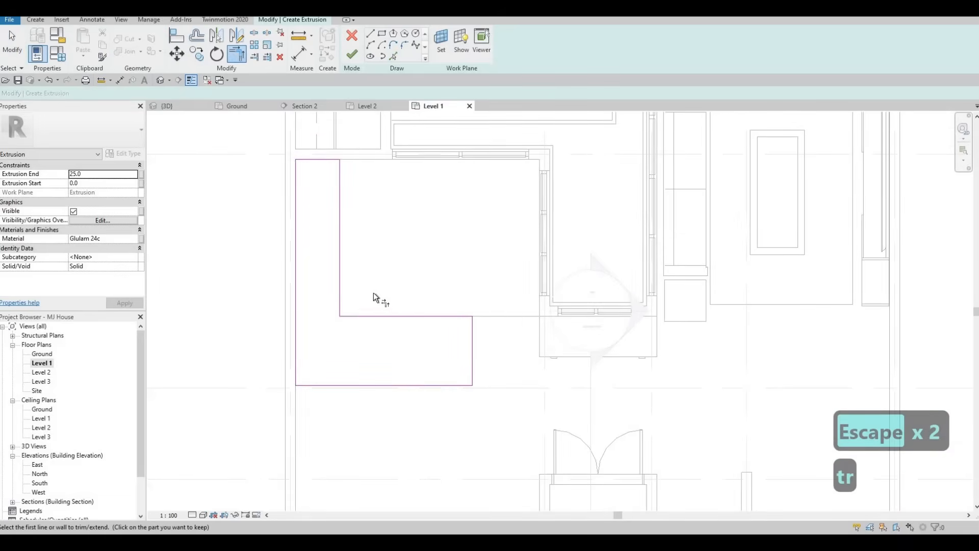
middle_drag(360, 242, 354, 190)
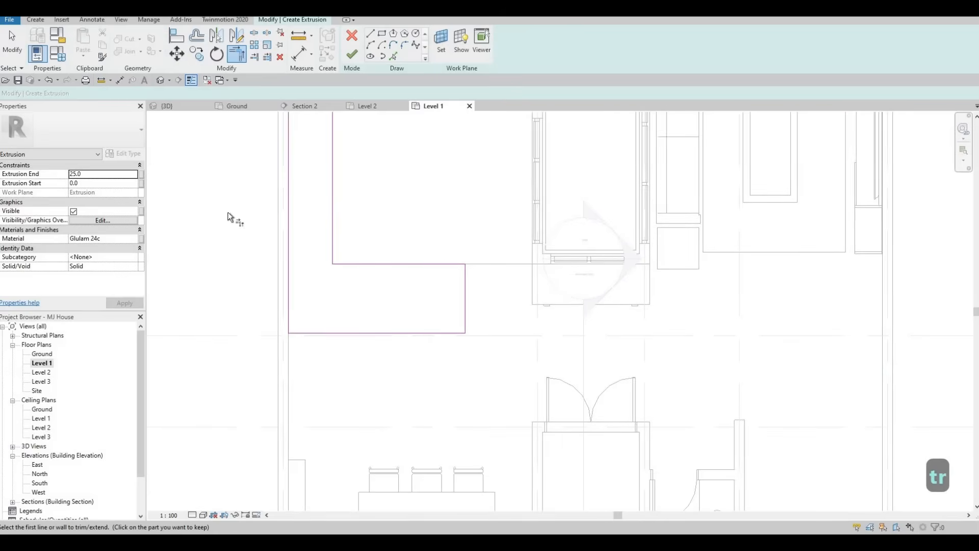
Switch the countertop extrusion's material from Glulam 24c to Stone from the AEC Materials Stone library.
click(138, 239)
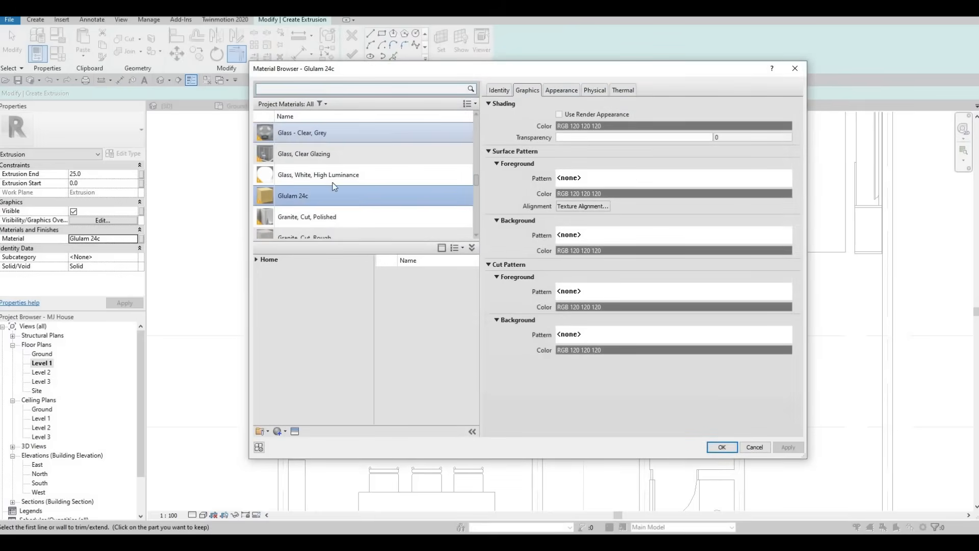
click(256, 260)
click(261, 279)
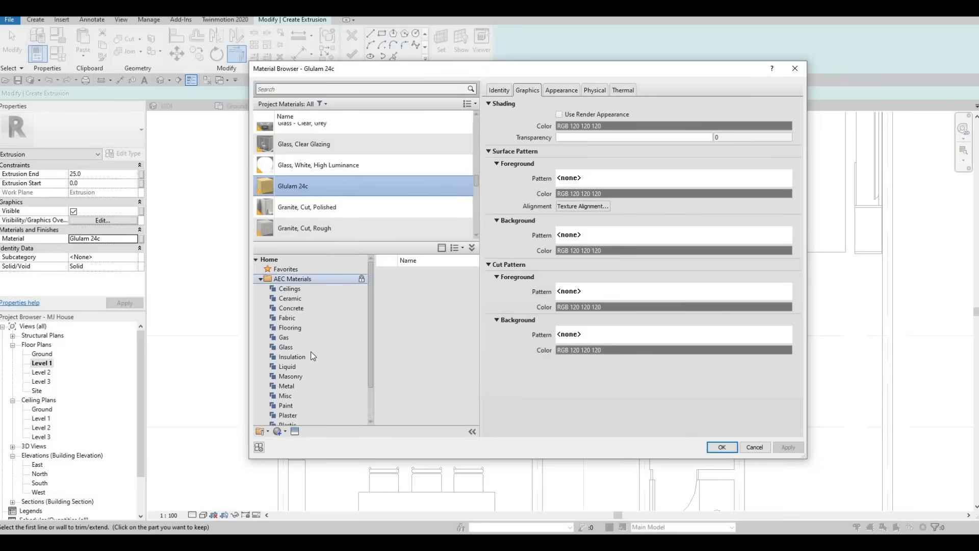
scroll(306, 377, down, 2)
click(300, 396)
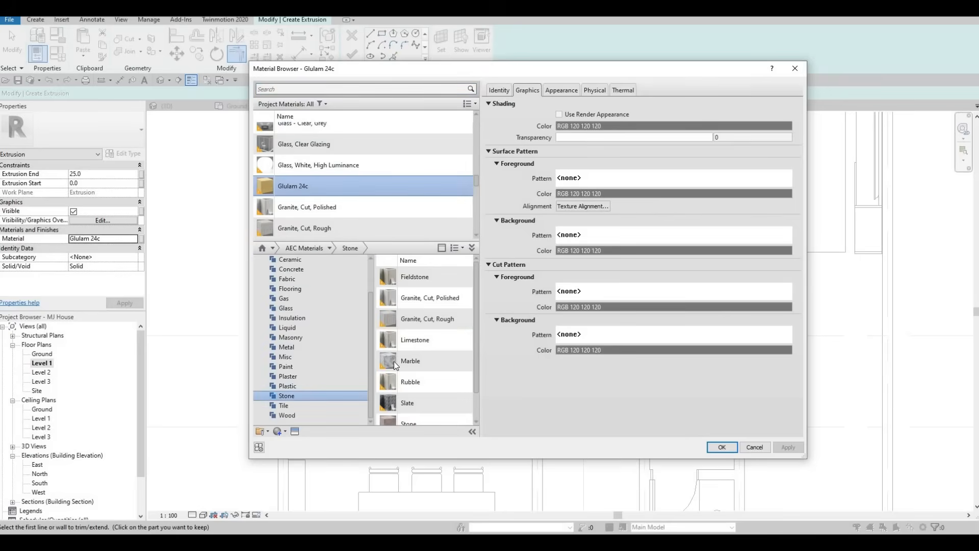
scroll(401, 362, down, 1)
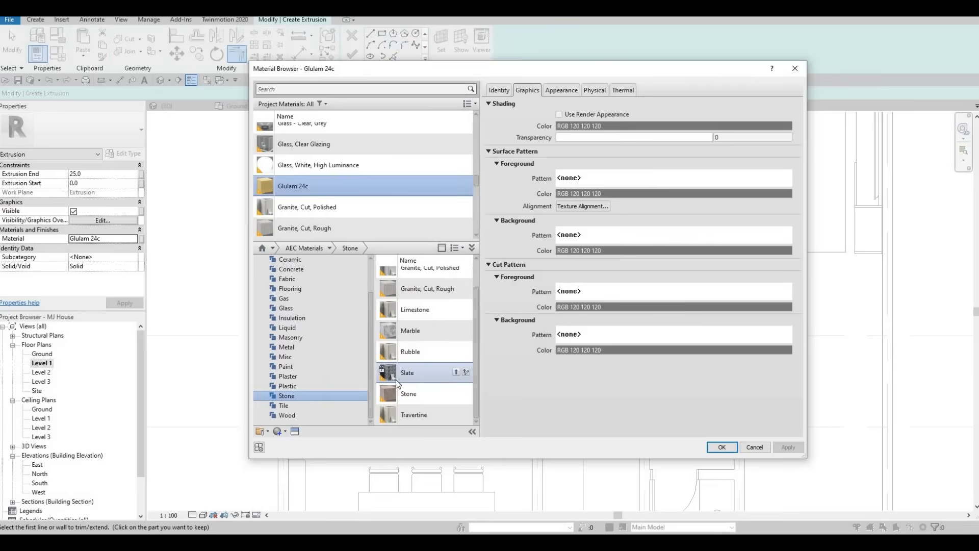
click(458, 395)
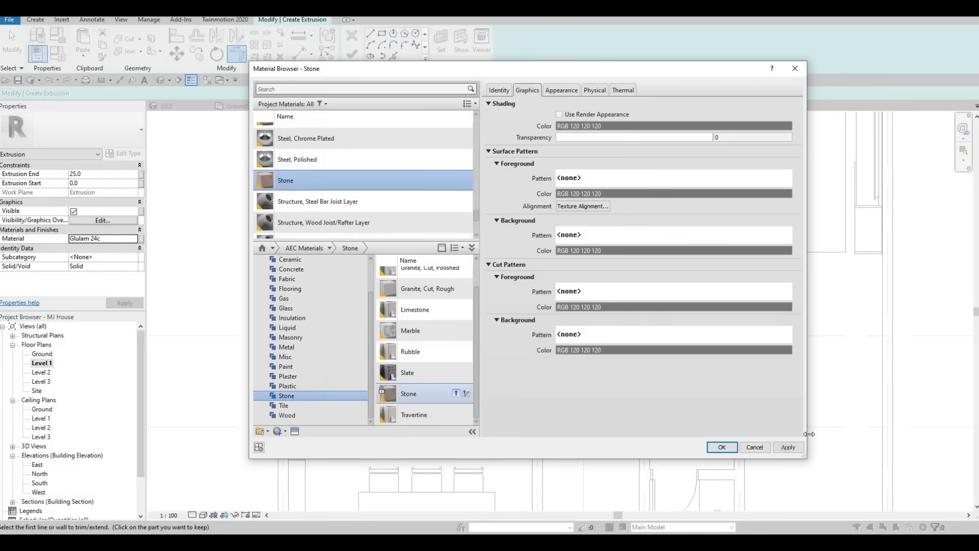
click(721, 447)
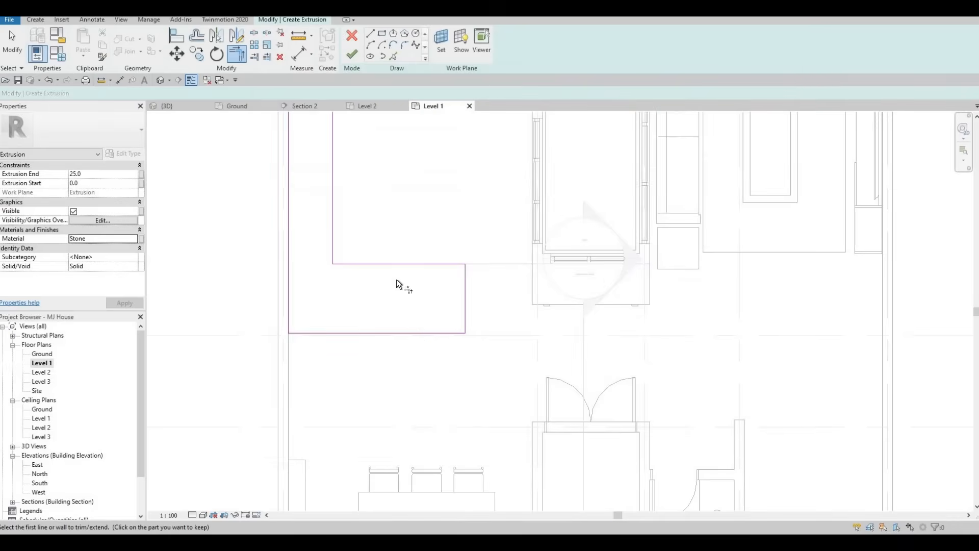
middle_drag(397, 290, 396, 320)
scroll(400, 323, up, 1)
Finish the countertop slab sketch and orbit around the new slab in 3D.
click(350, 60)
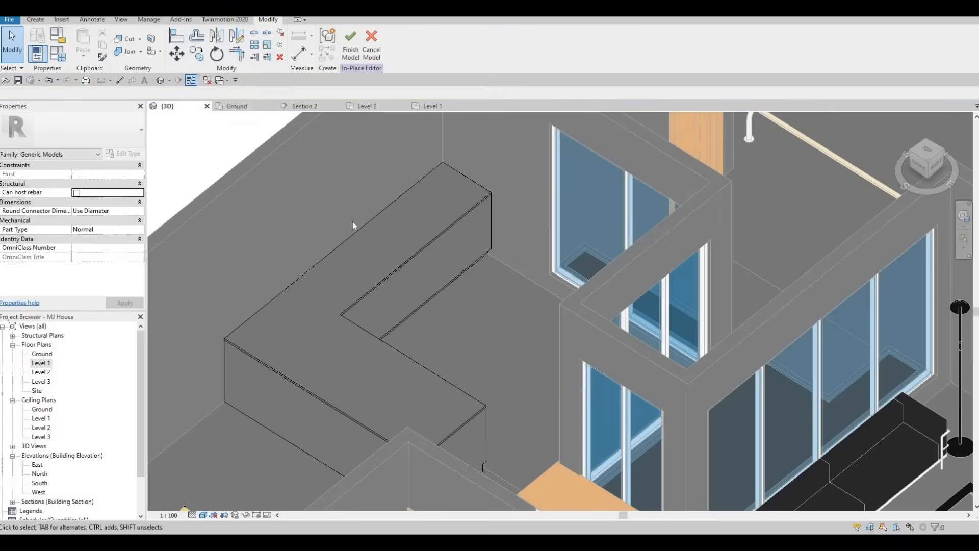
shift+middle_drag(353, 222, 328, 223)
scroll(376, 226, down, 1)
shift+middle_drag(392, 204, 361, 178)
scroll(272, 170, up, 3)
key(Escape)
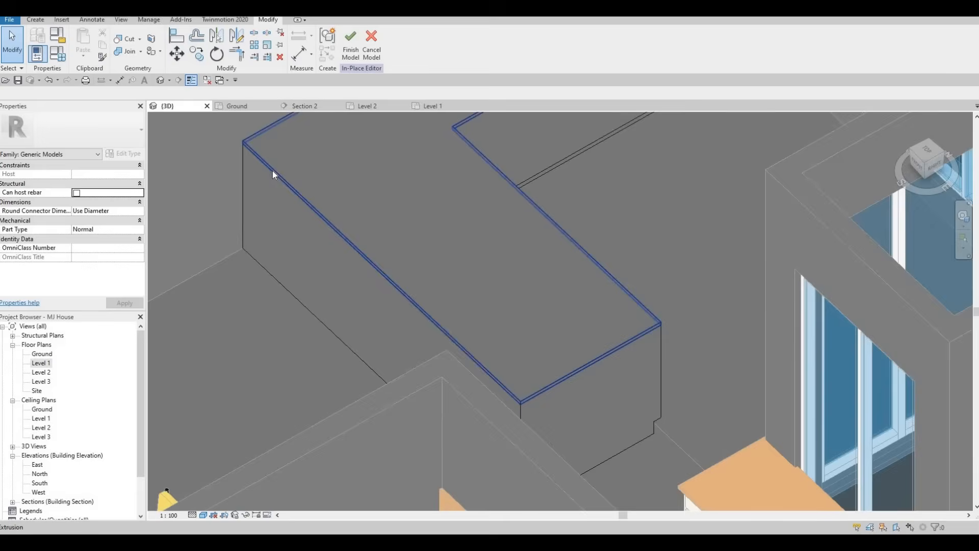
Drag the slab's shape handles outward to overhangs of 75 and 95 at the front.
click(366, 260)
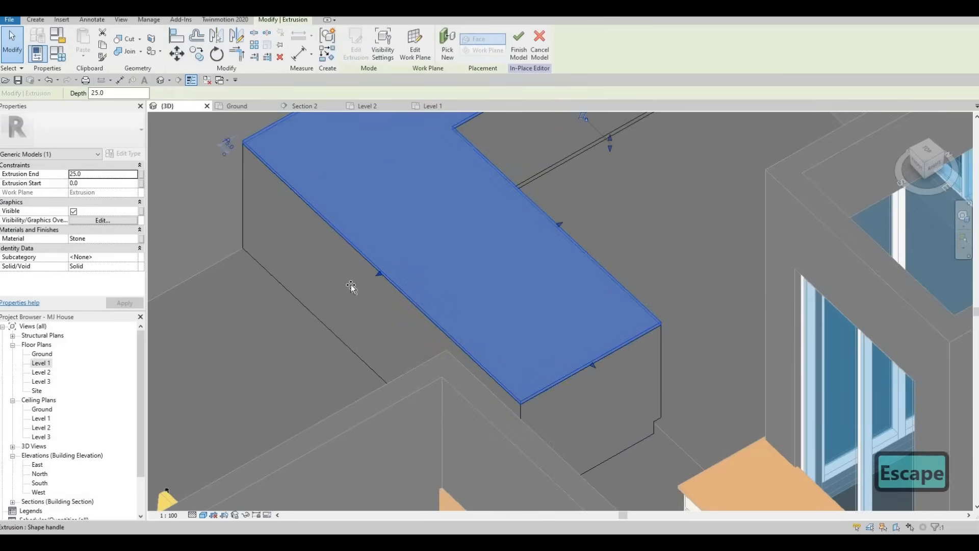
drag(353, 286, 354, 285)
drag(348, 251, 350, 274)
scroll(352, 278, down, 1)
shift+middle_drag(457, 300, 522, 284)
shift+middle_drag(376, 289, 365, 275)
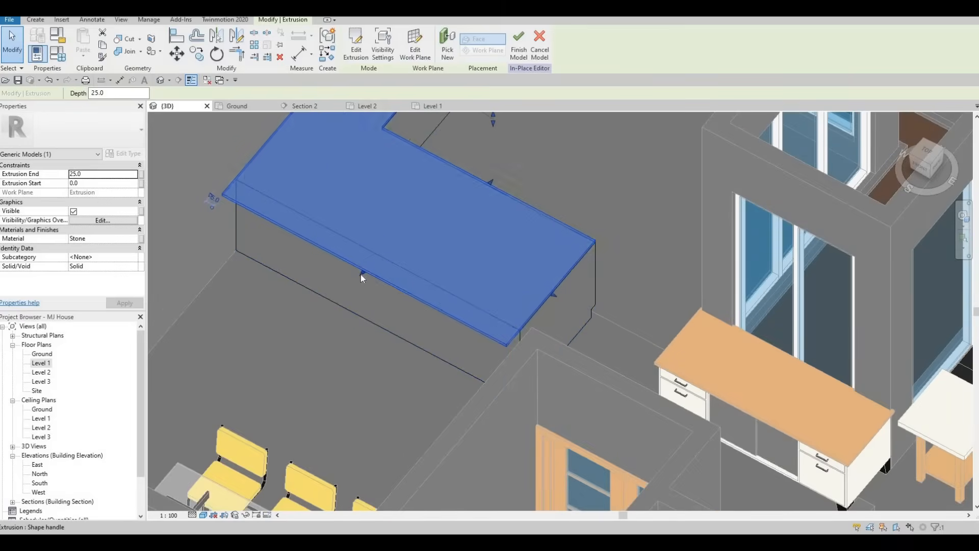
scroll(360, 274, up, 1)
drag(358, 274, 358, 293)
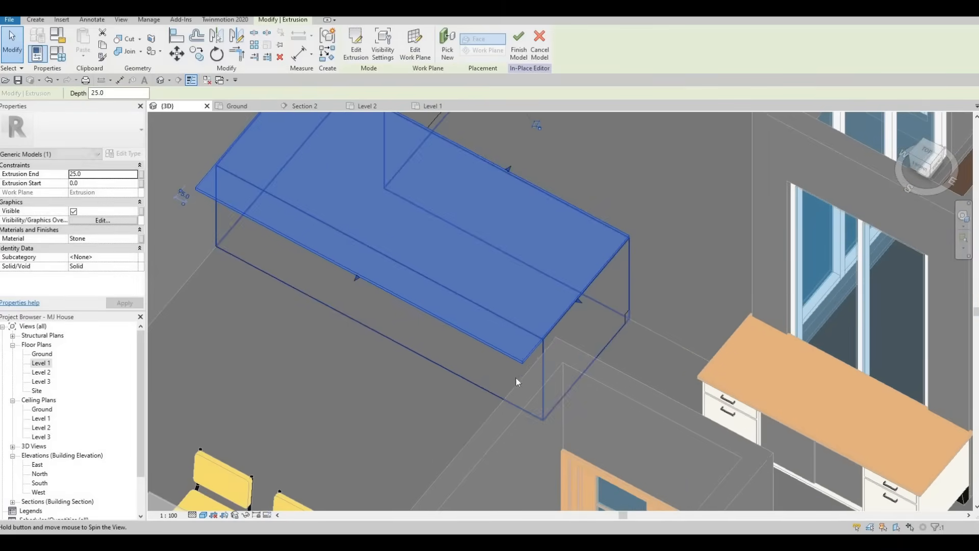
Look down on the slab from above, then open the Level 1 floor plan.
shift+middle_drag(515, 376, 289, 295)
shift+middle_drag(356, 304, 38, 366)
double_click(41, 363)
click(343, 327)
key(Escape)
key(Escape)
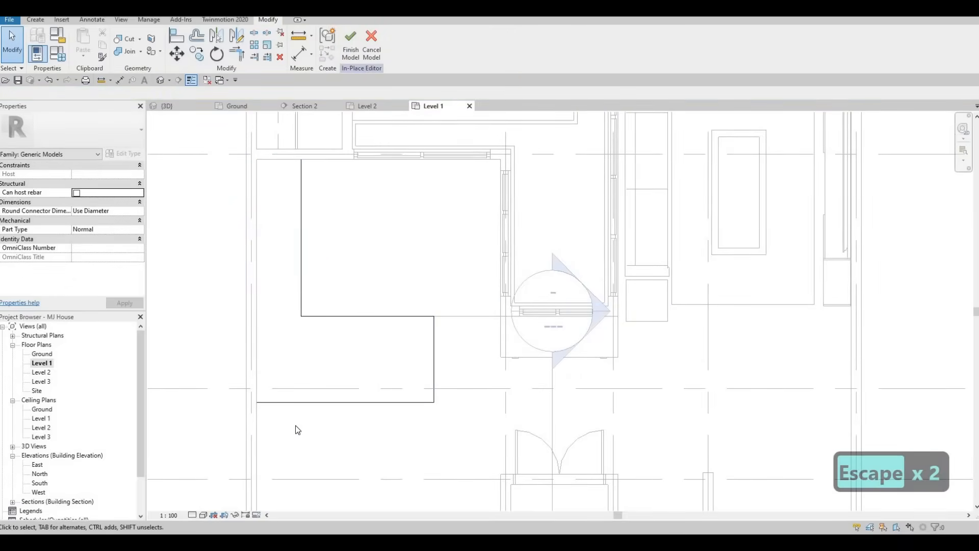
middle_drag(355, 297, 439, 322)
scroll(354, 315, down, 1)
click(169, 105)
shift+middle_drag(372, 214, 429, 177)
scroll(429, 174, up, 2)
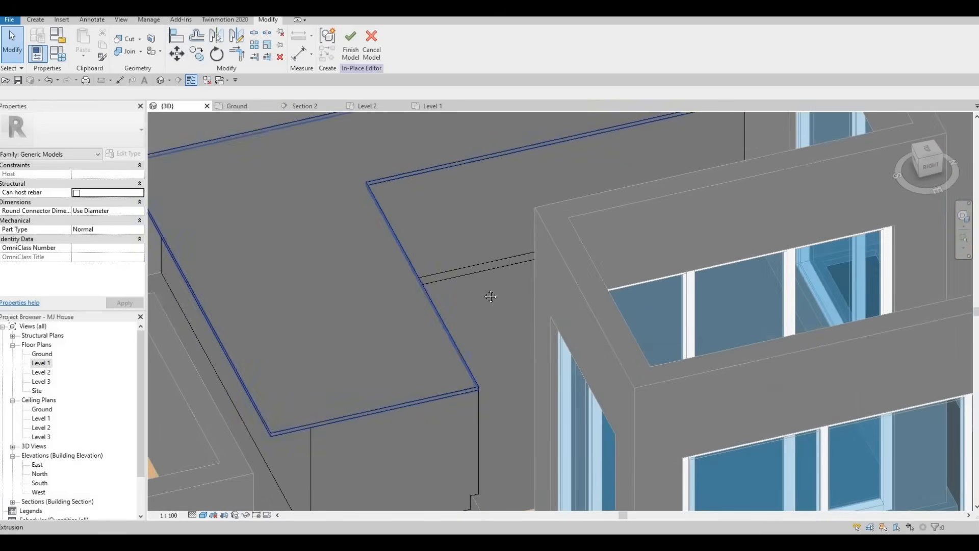
shift+middle_drag(483, 340, 503, 340)
middle_drag(480, 399, 490, 350)
middle_drag(446, 373, 683, 209)
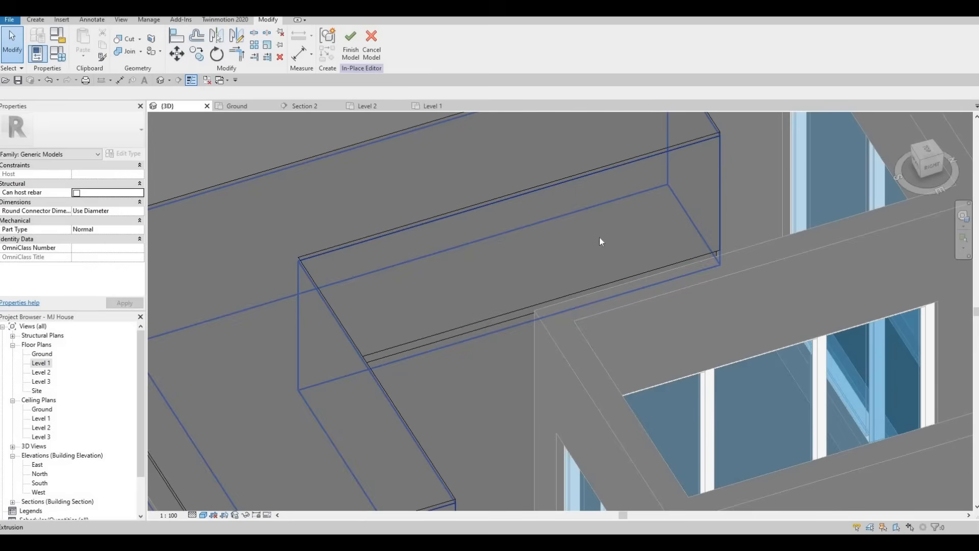
shift+middle_drag(665, 219, 608, 265)
shift+middle_drag(642, 221, 512, 338)
key(F1)
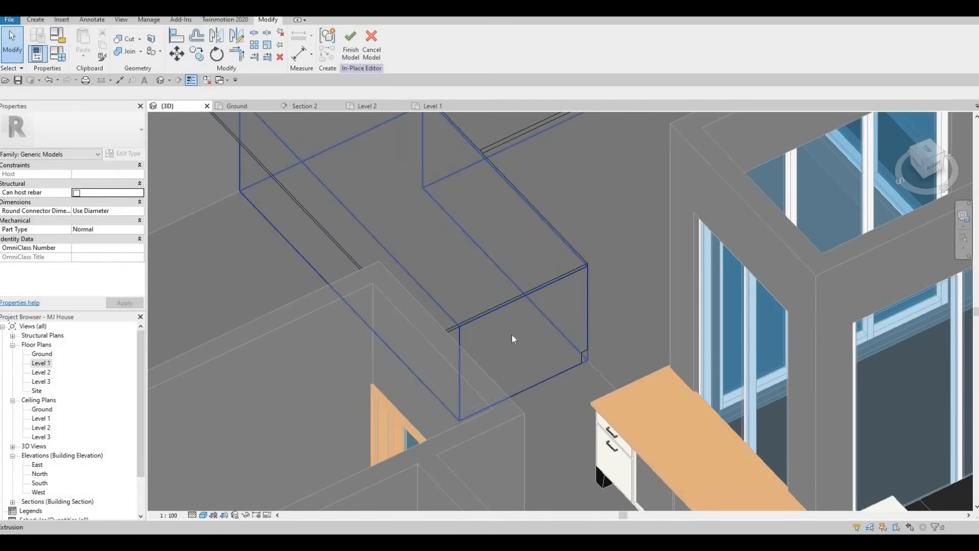
middle_drag(518, 342, 456, 357)
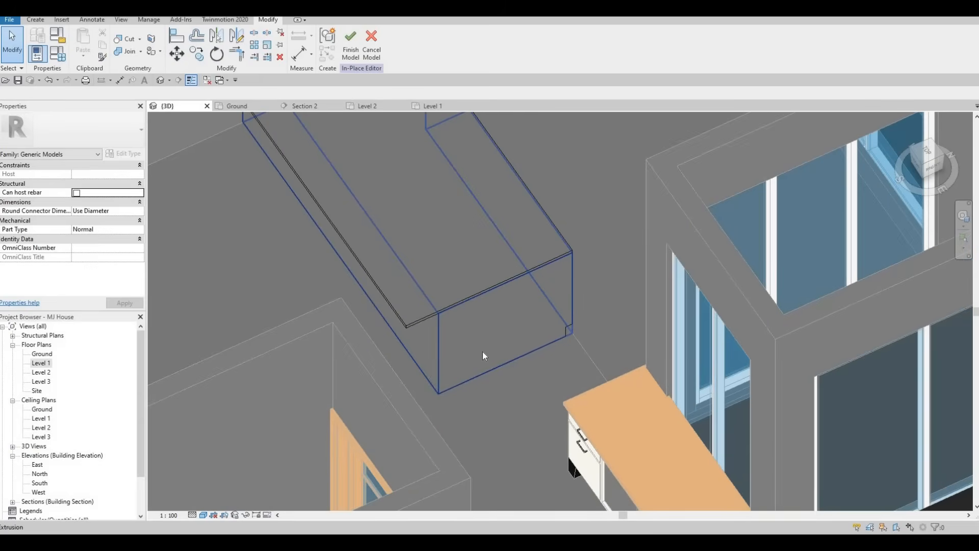
click(526, 363)
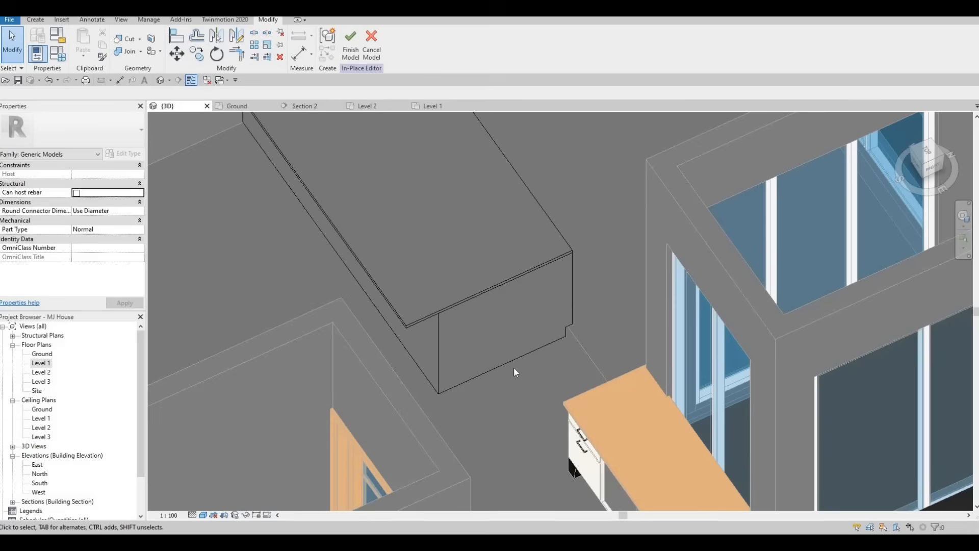
shift+middle_drag(518, 339, 586, 337)
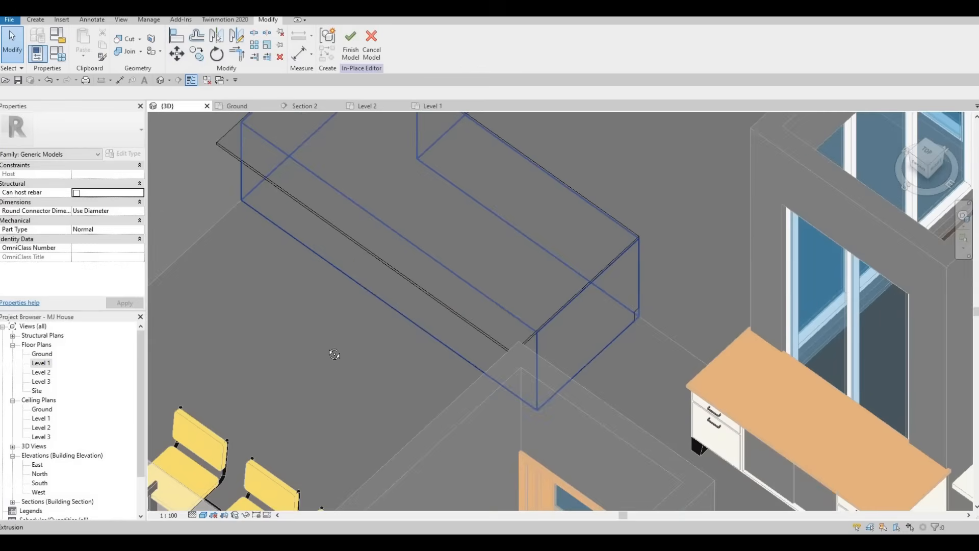
shift+middle_drag(335, 354, 686, 201)
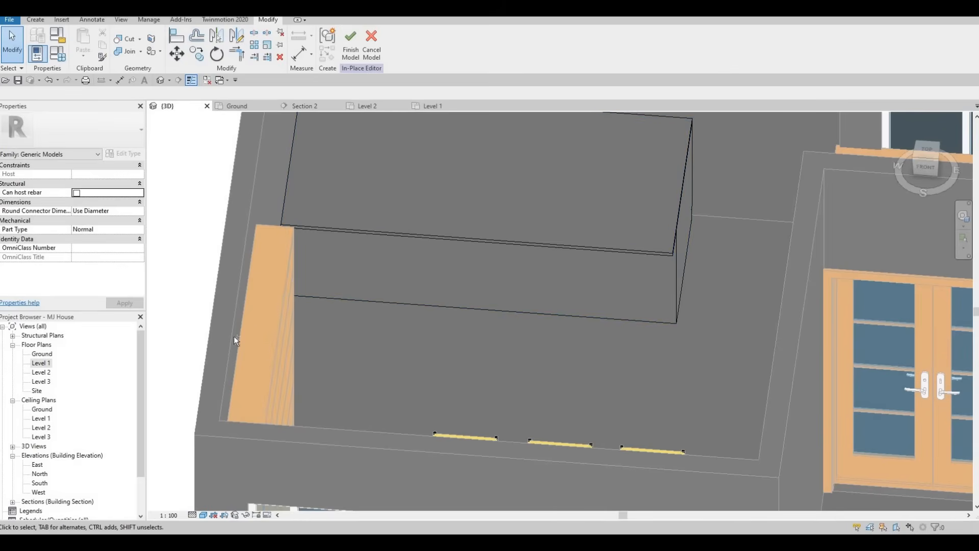
shift+middle_drag(255, 283, 189, 325)
Start a new extrusion using the wall face as its work plane.
click(36, 21)
click(80, 45)
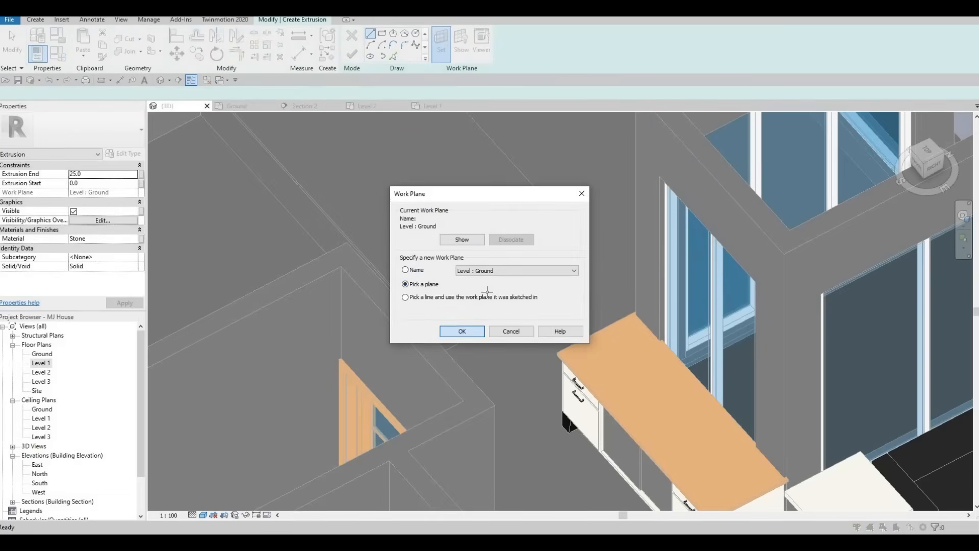
click(462, 331)
click(462, 245)
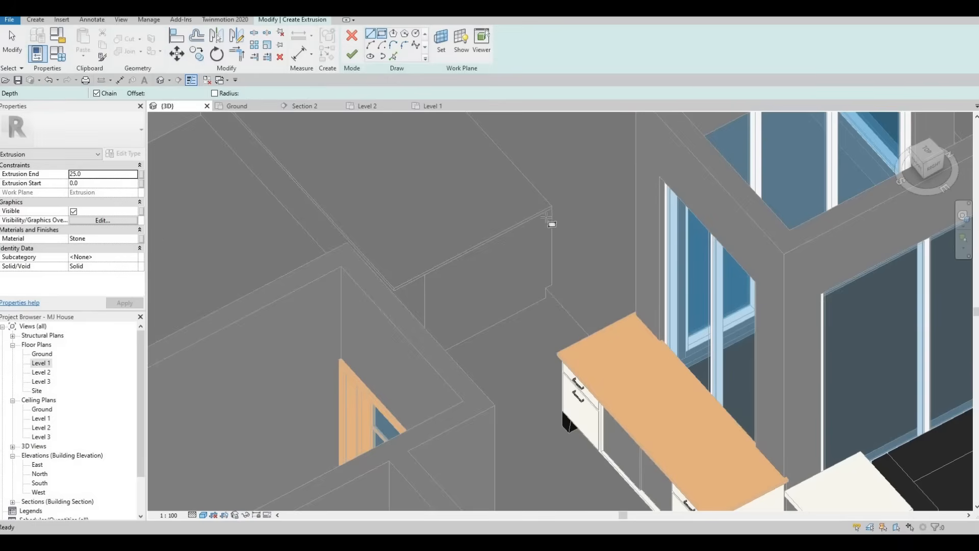
scroll(551, 215, up, 1)
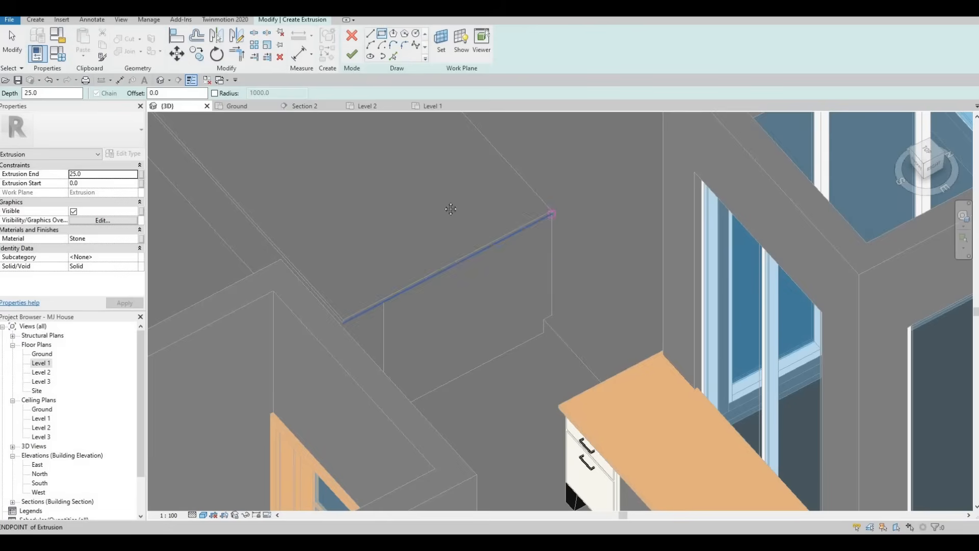
shift+middle_drag(407, 267, 217, 204)
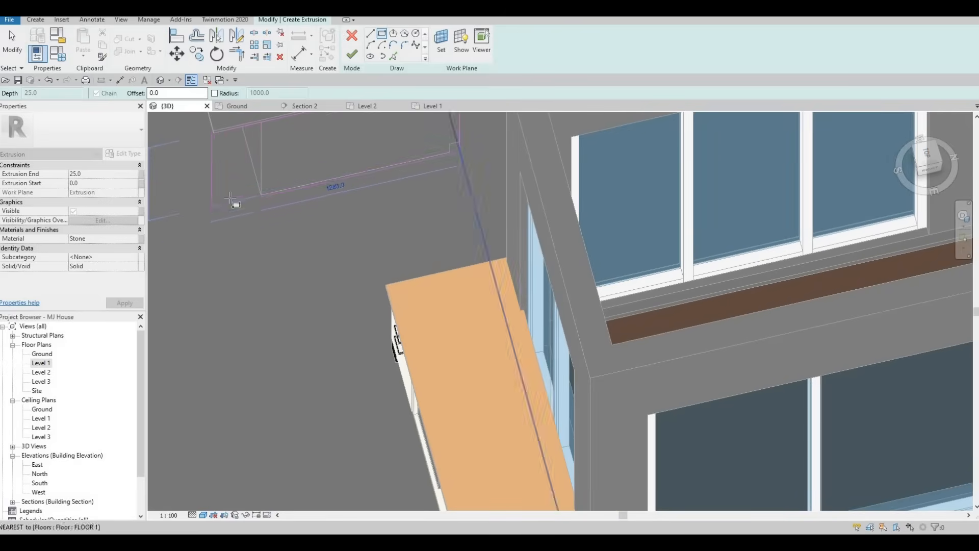
Align the rectangle's left edge to the floor edge with AL and finish the extrusion.
key(Escape)
key(Escape)
key(Escape)
scroll(221, 181, up, 4)
scroll(221, 181, up, 2)
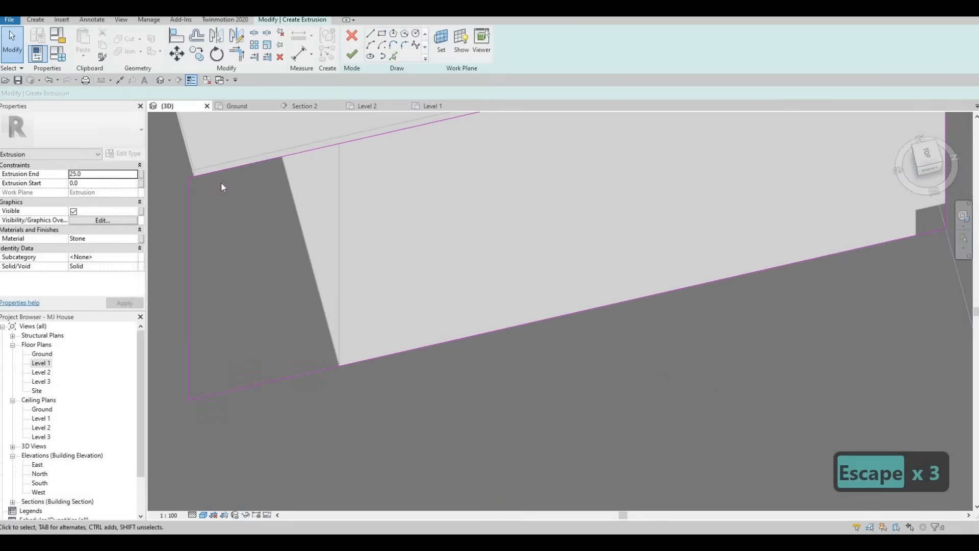
key(a)
key(l)
scroll(195, 170, up, 2)
scroll(197, 173, up, 1)
key(Tab)
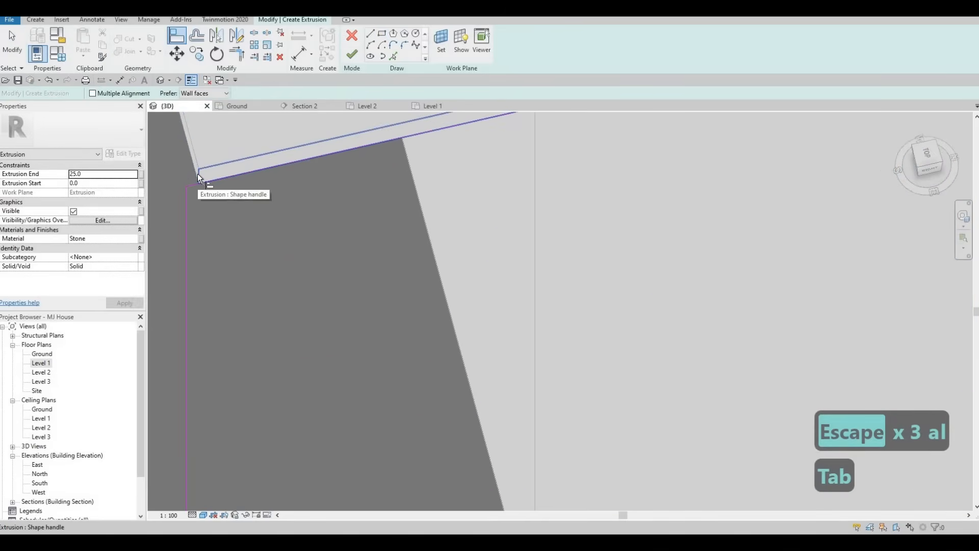
key(Tab)
key(Tab)
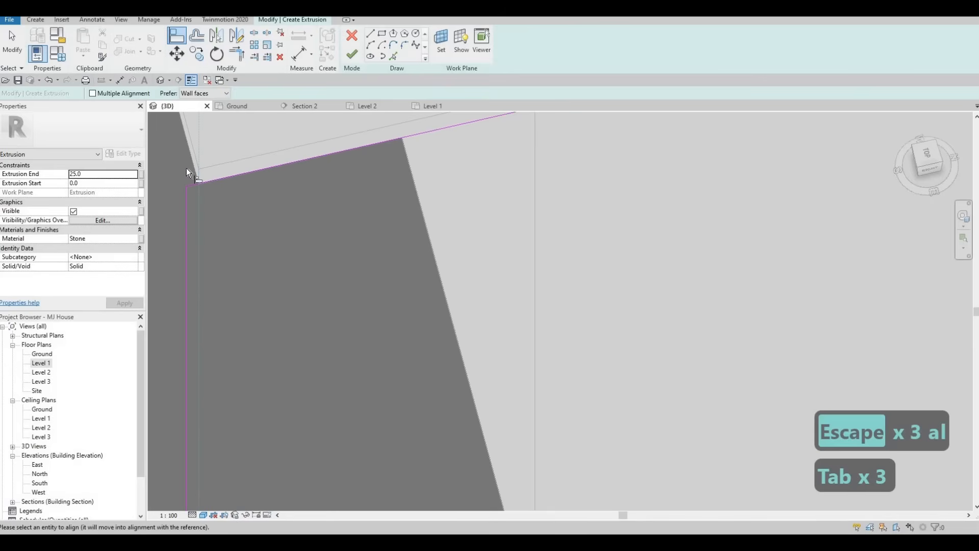
click(186, 197)
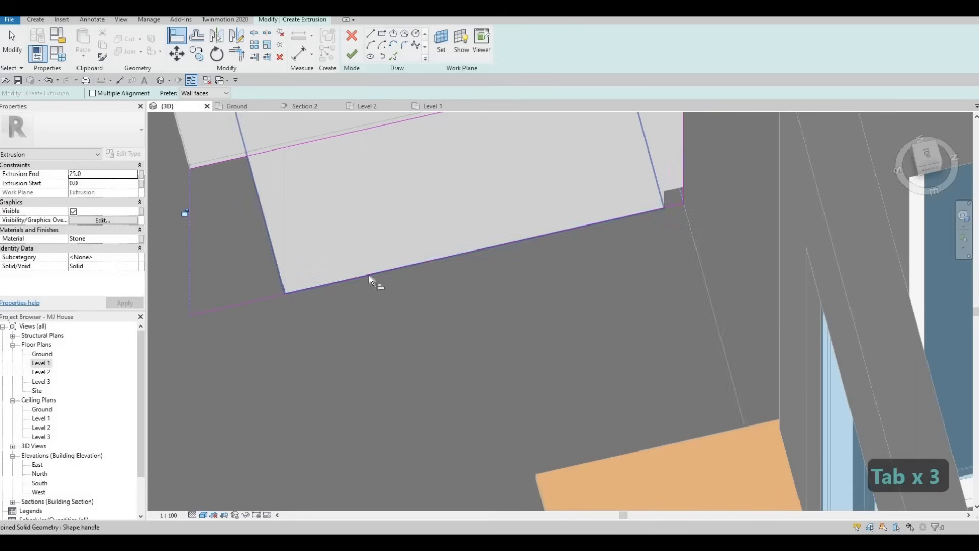
middle_drag(277, 218, 277, 253)
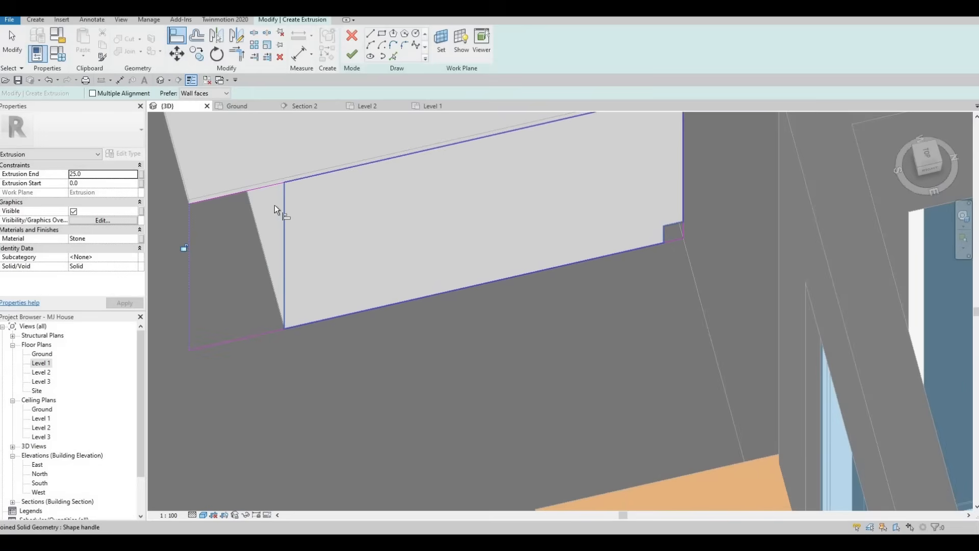
click(352, 57)
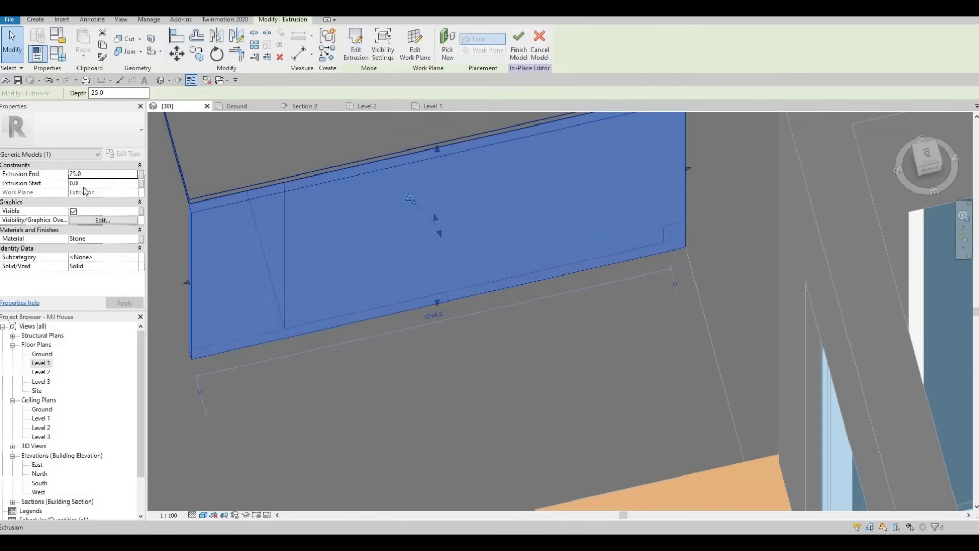
Orbit around the L-shaped counter to check the new stone piece from above.
shift+middle_drag(400, 246, 421, 204)
key(Escape)
key(Escape)
key(a)
key(l)
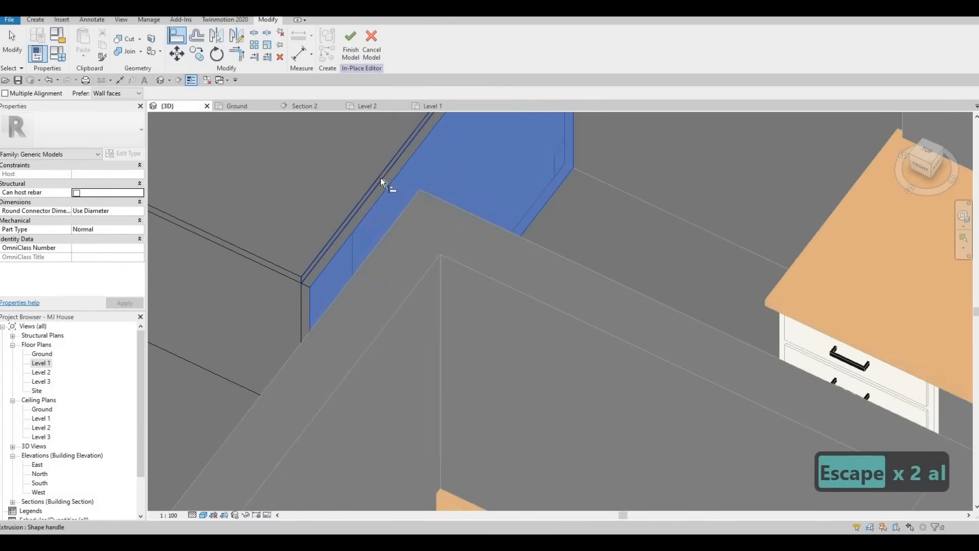
key(Escape)
key(Escape)
shift+middle_drag(323, 393, 385, 133)
shift+middle_drag(395, 195, 498, 198)
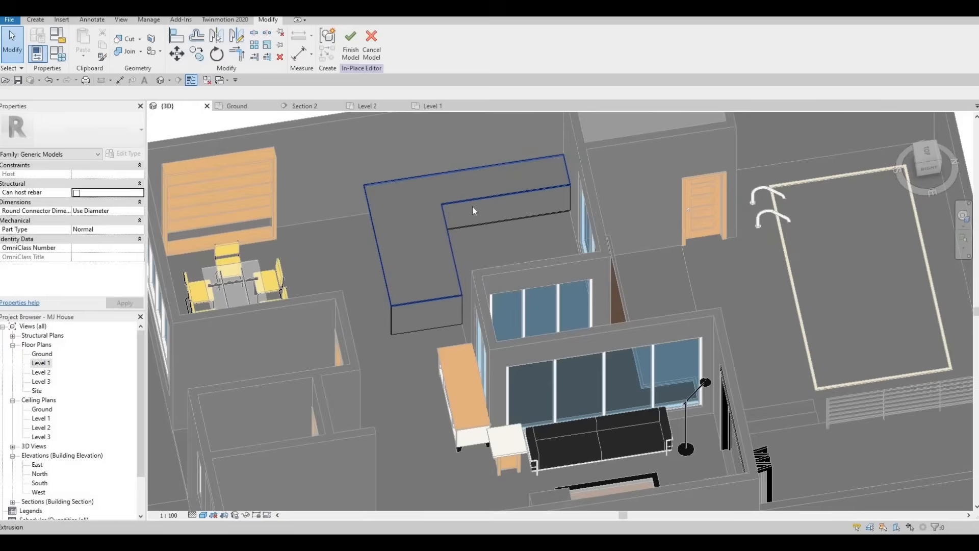
scroll(498, 197, up, 5)
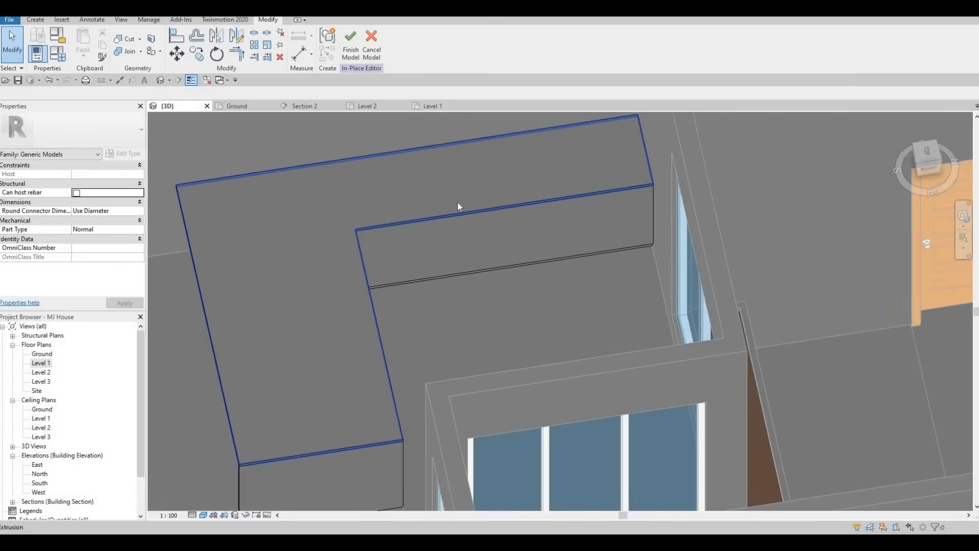
click(621, 216)
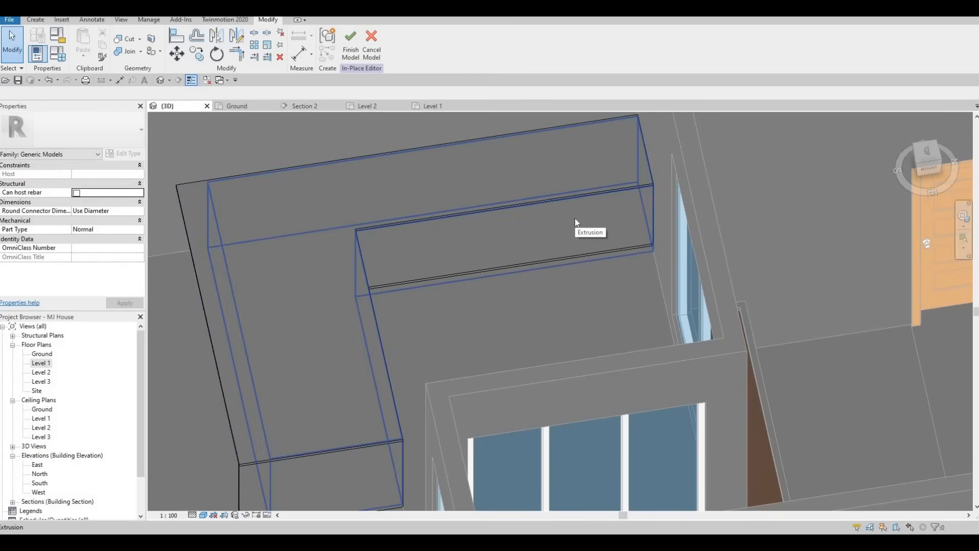
key(Escape)
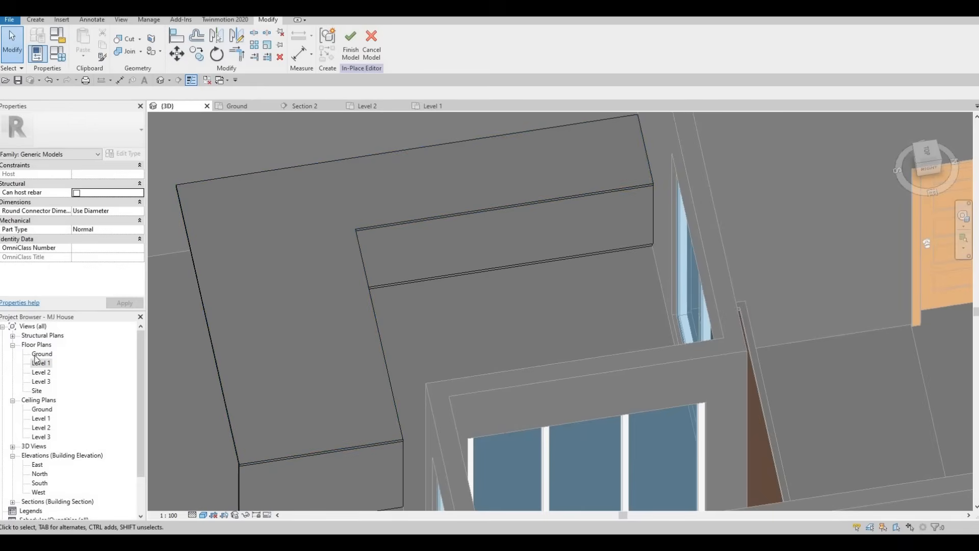
scroll(180, 258, down, 2)
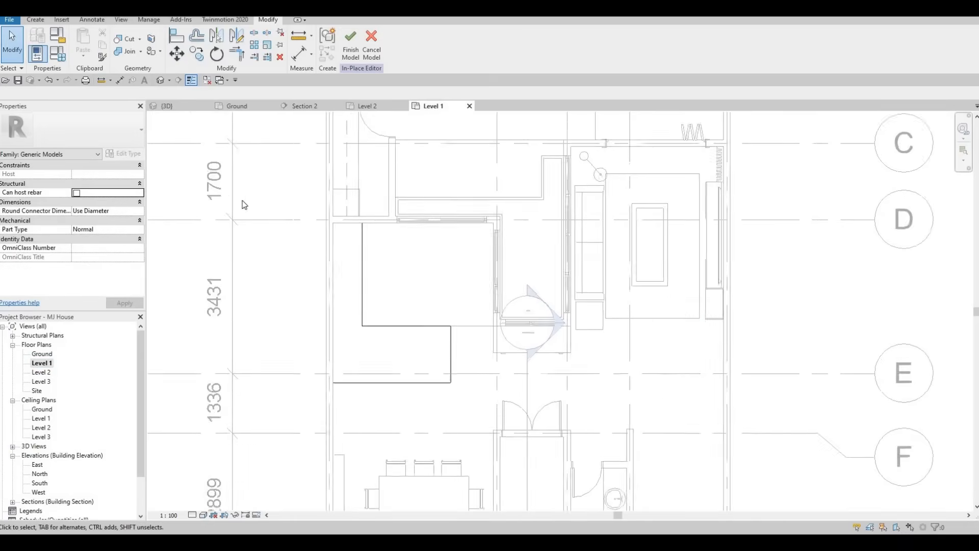
Finish the in-place Generic Models counter and close the editor.
click(359, 48)
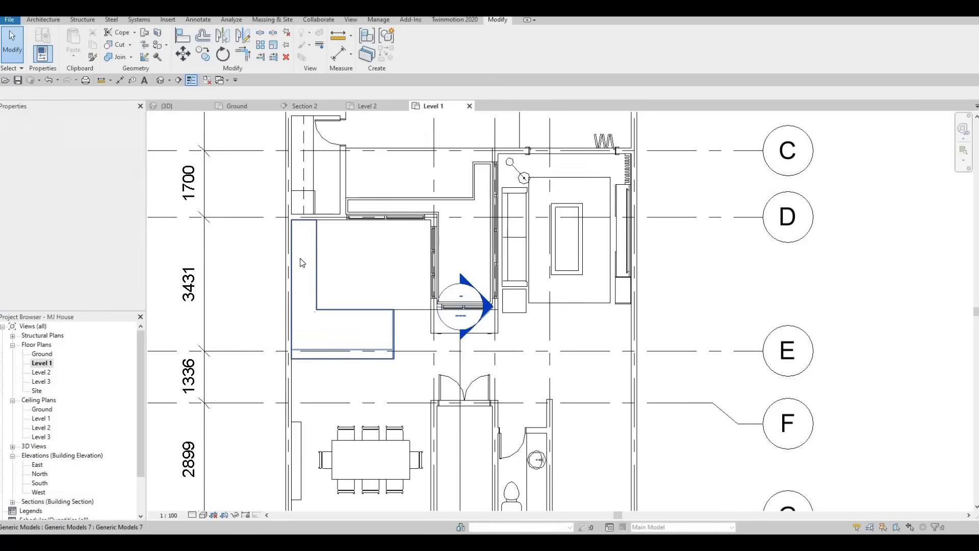
key(Escape)
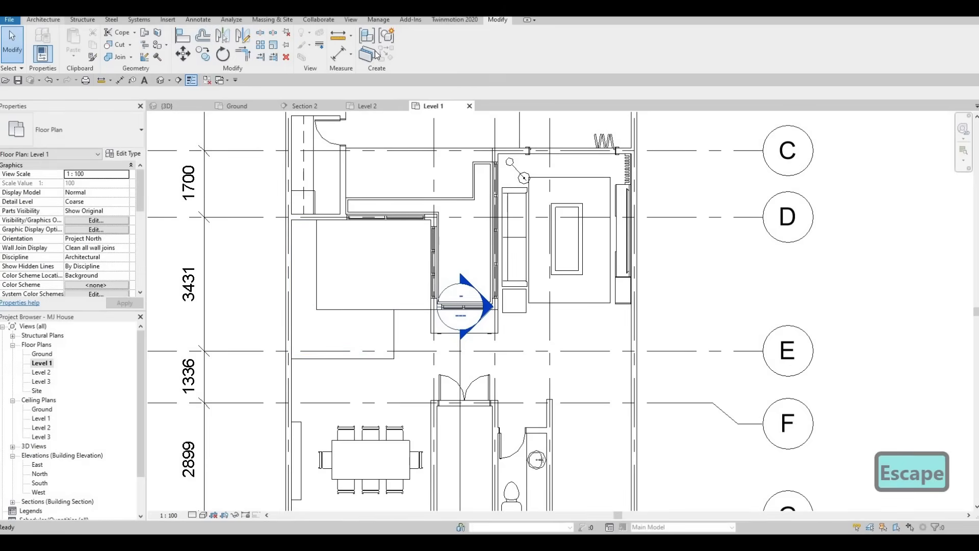
click(42, 20)
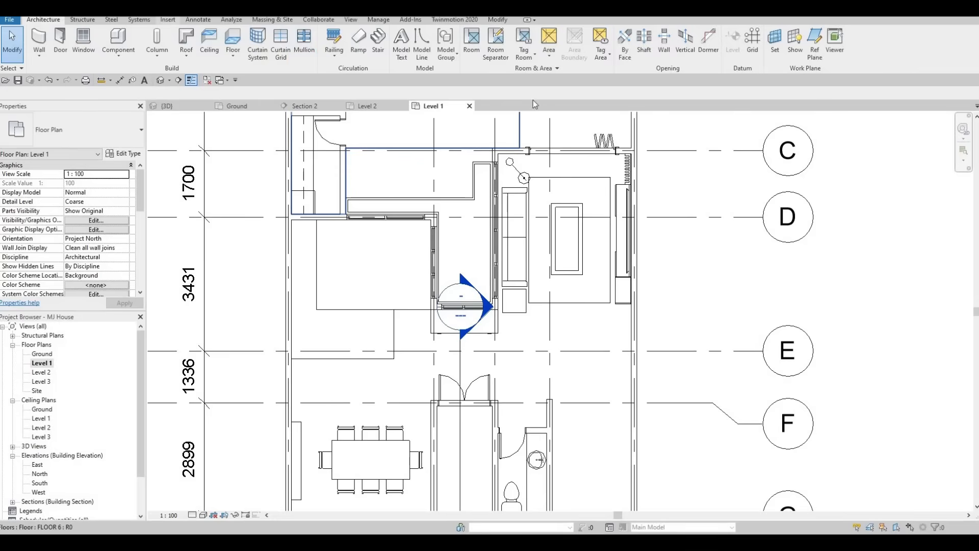
In Load Family, browse to the Plumbing > Architectural > Fixtures > Sinks library folder.
click(168, 20)
click(419, 51)
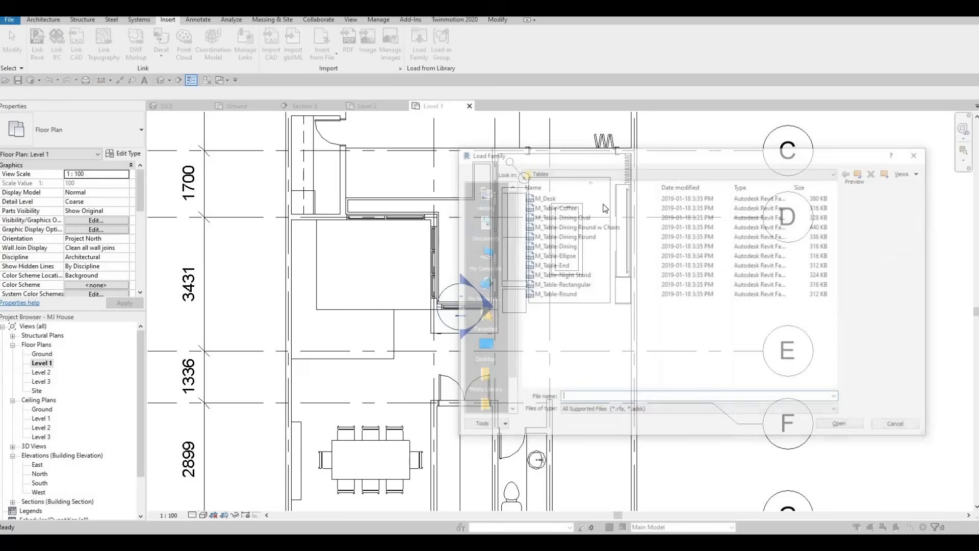
click(862, 172)
click(861, 173)
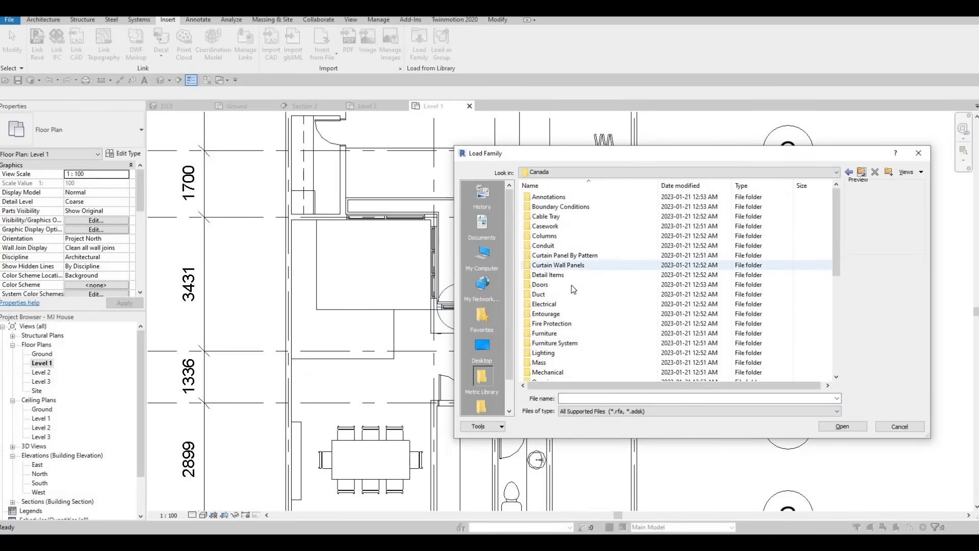
scroll(561, 266, down, 4)
scroll(551, 250, up, 1)
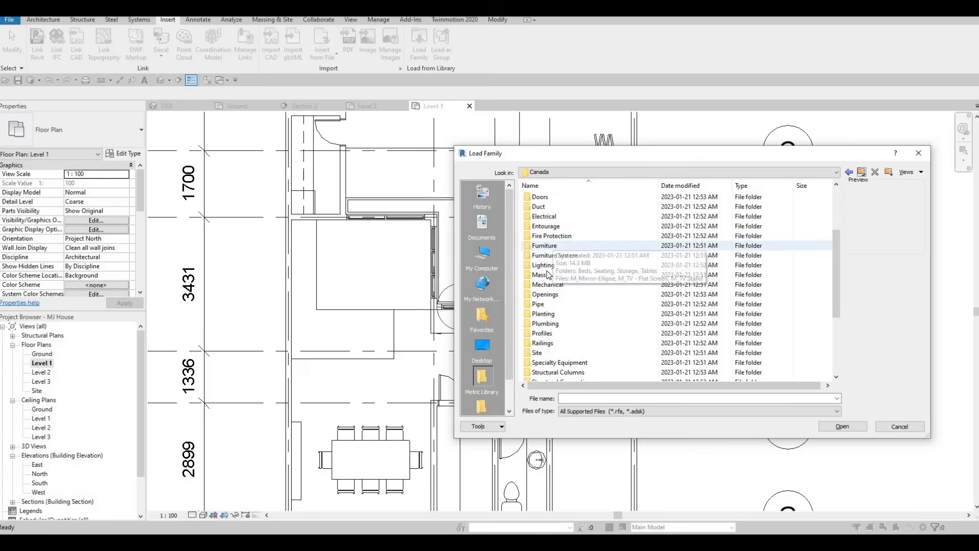
double_click(544, 323)
double_click(565, 199)
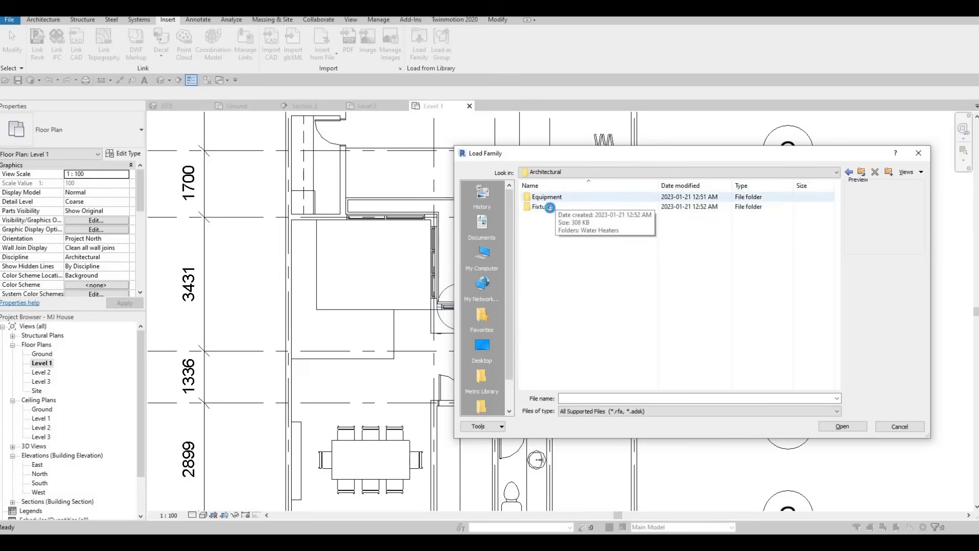
double_click(551, 208)
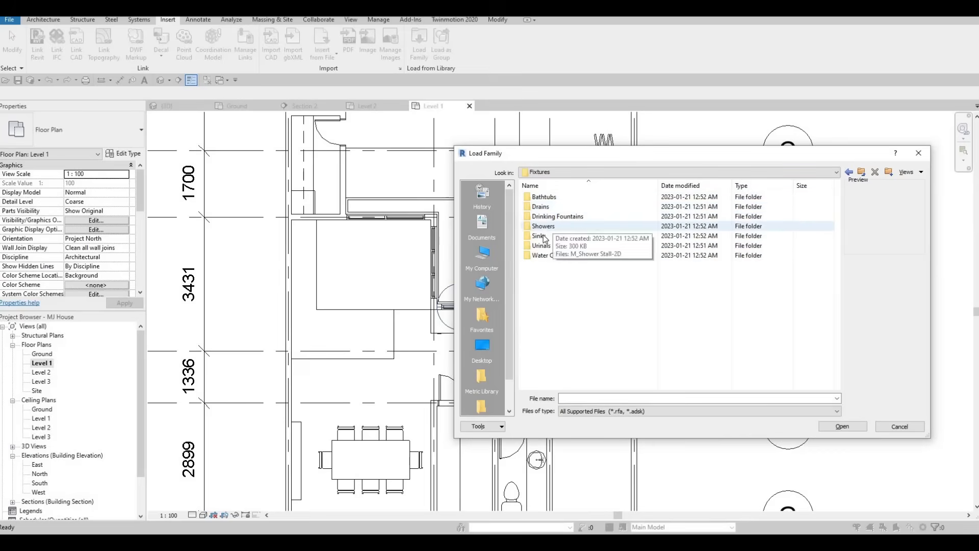
double_click(561, 235)
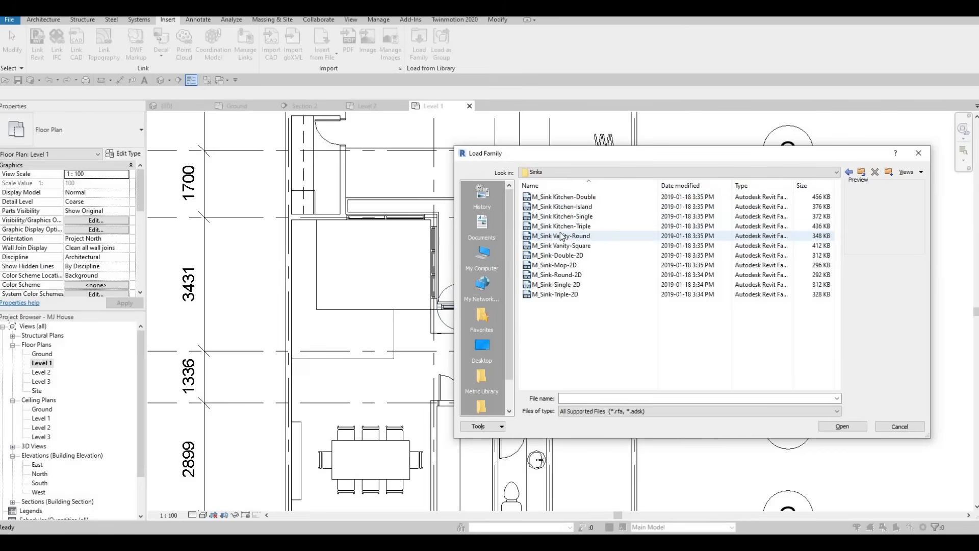
Preview the sink families and load M_Sink Kitchen-Double.rfa.
click(562, 236)
key(Up)
key(Up)
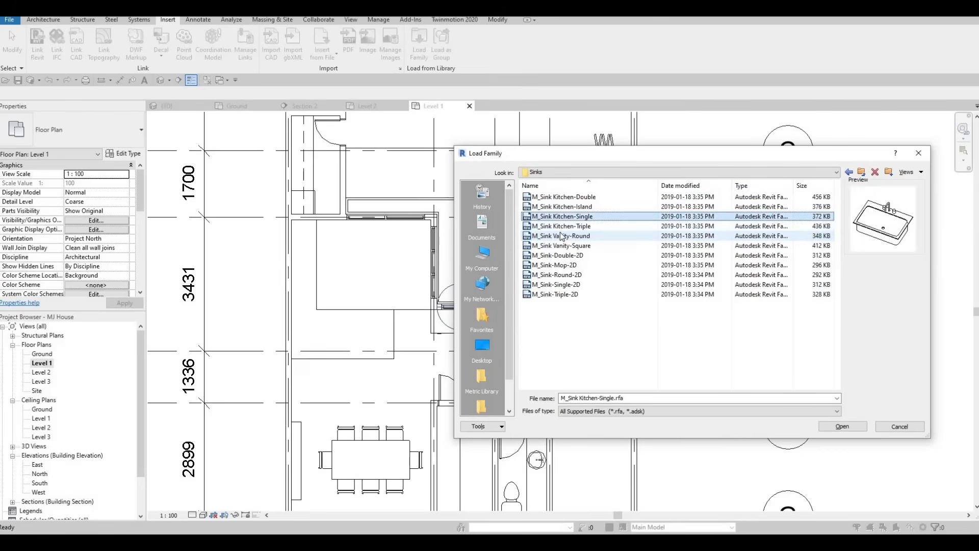
key(Down)
key(Up)
key(Up)
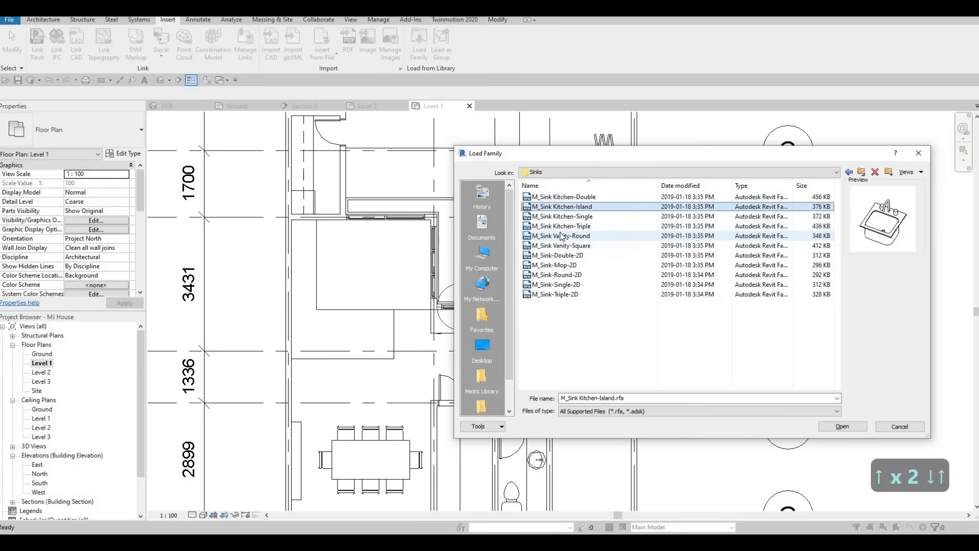
key(Down)
key(Up)
key(Up)
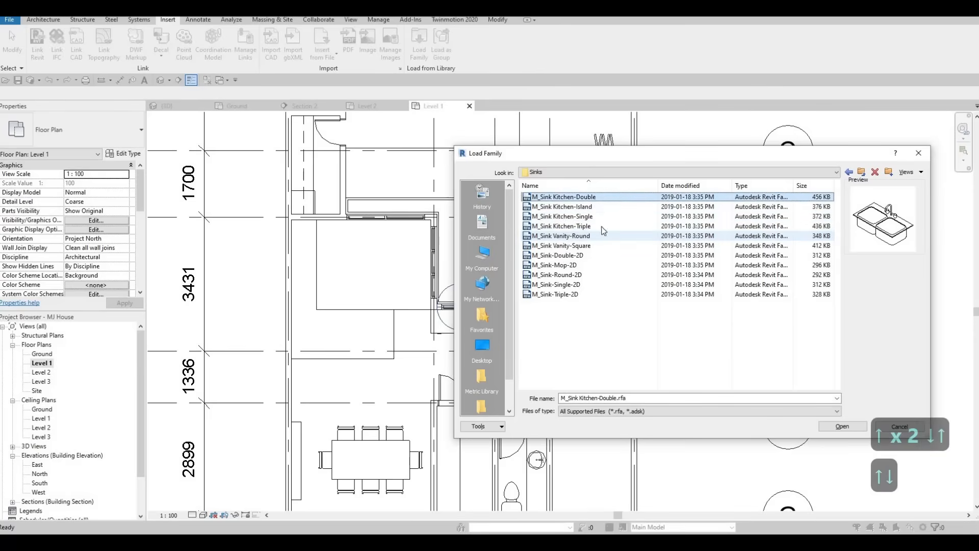
click(842, 427)
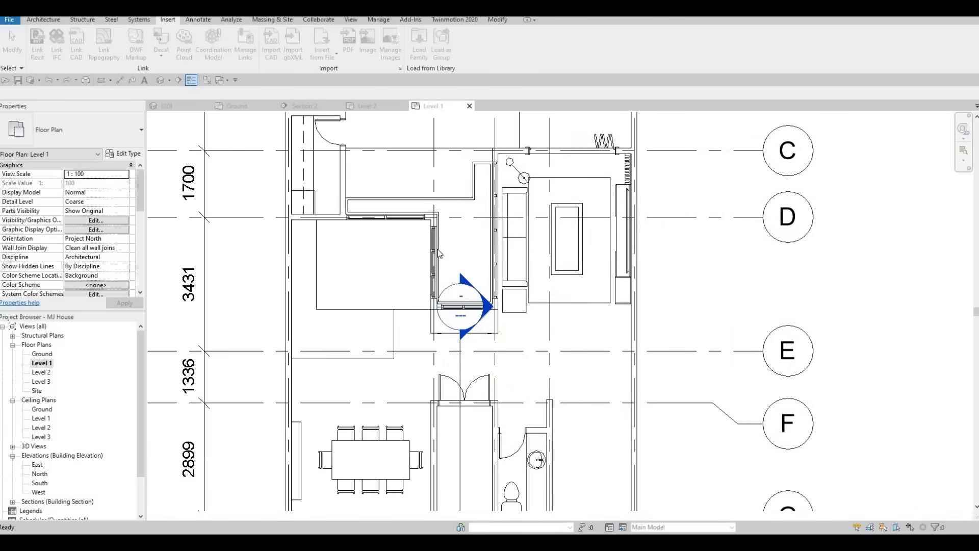
Place the double kitchen sink with CM, rotated lengthwise, at the counter's left edge.
key(c)
key(m)
scroll(326, 260, up, 3)
key(space)
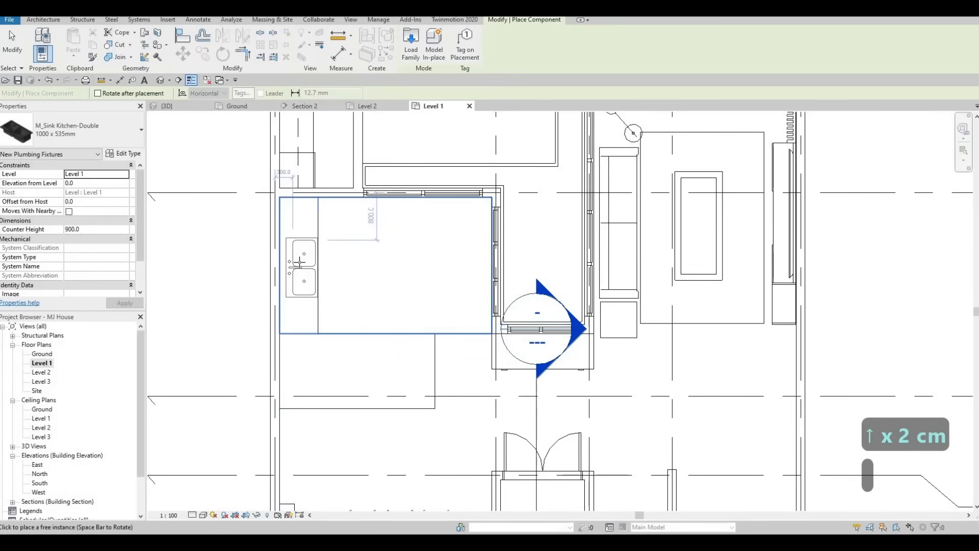
scroll(300, 264, up, 2)
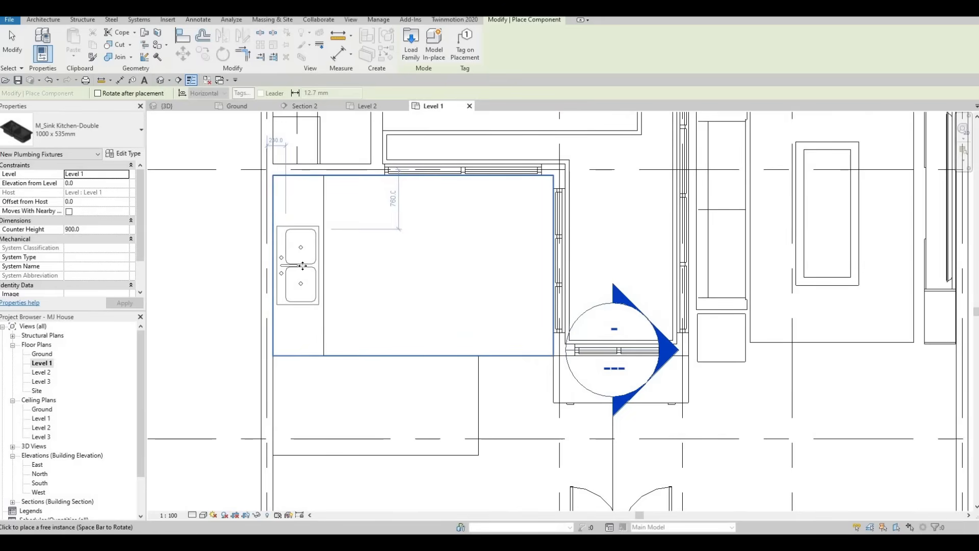
click(326, 287)
key(Escape)
key(Escape)
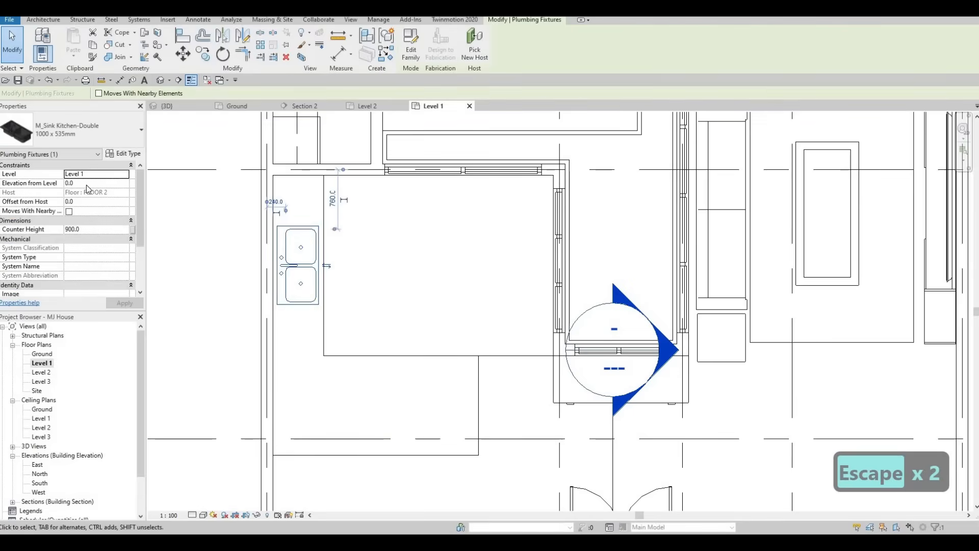
Check the sink's elevation from level, keeping the 900 counter height.
click(86, 184)
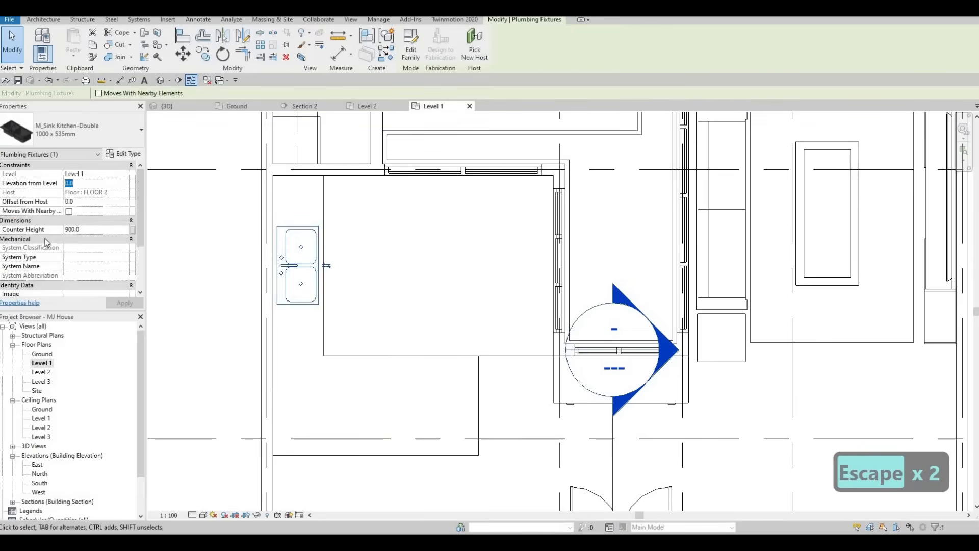
key(Escape)
key(Escape)
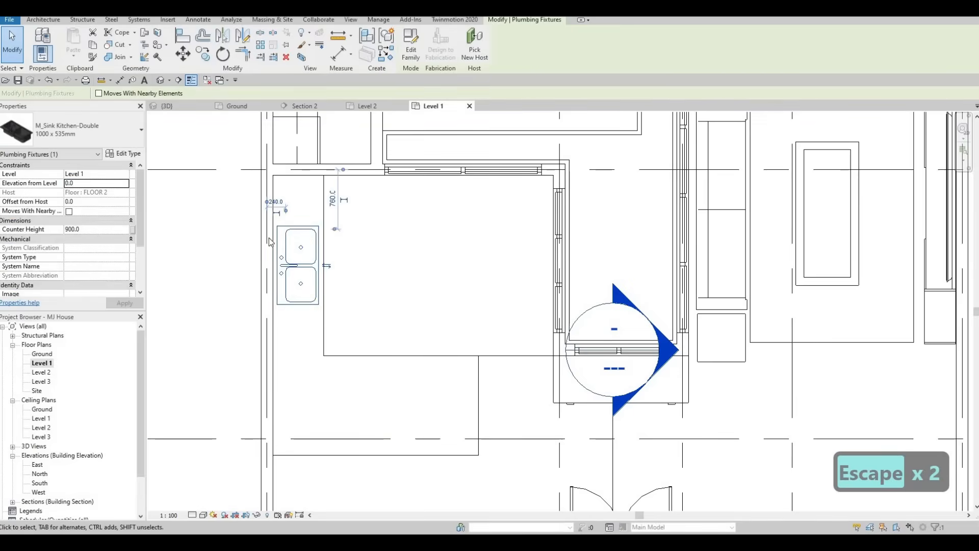
key(Escape)
click(298, 255)
scroll(377, 226, down, 2)
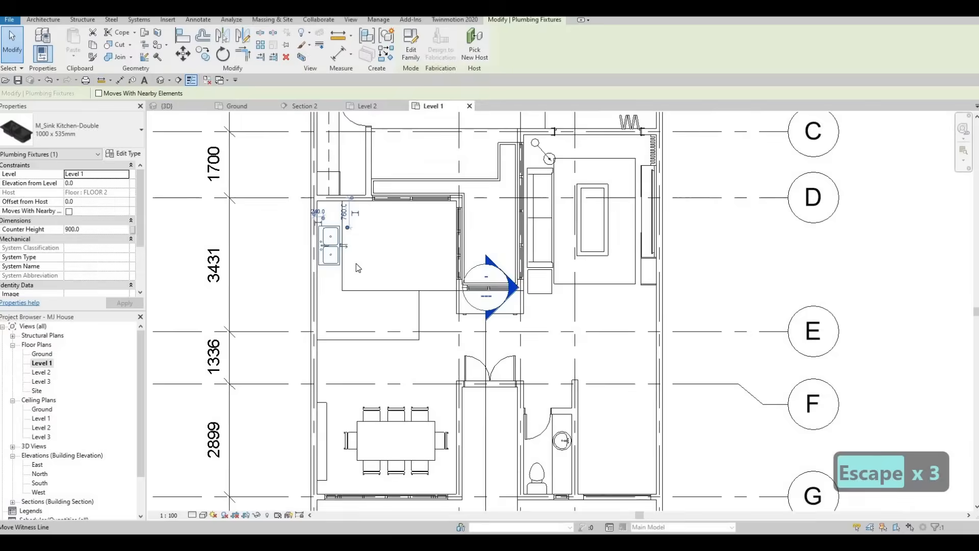
key(Escape)
scroll(372, 247, down, 5)
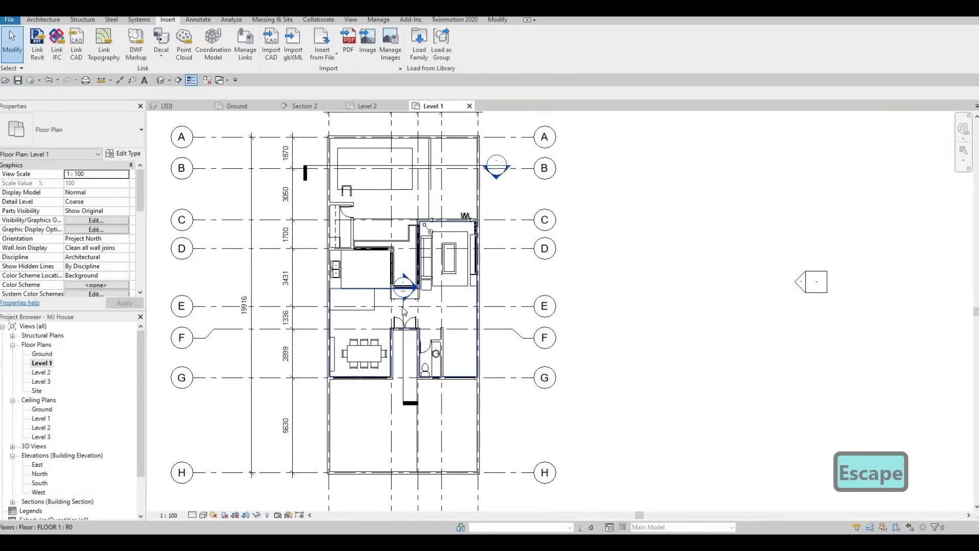
Drag the section line across the double kitchen sink.
click(404, 308)
drag(365, 232, 366, 223)
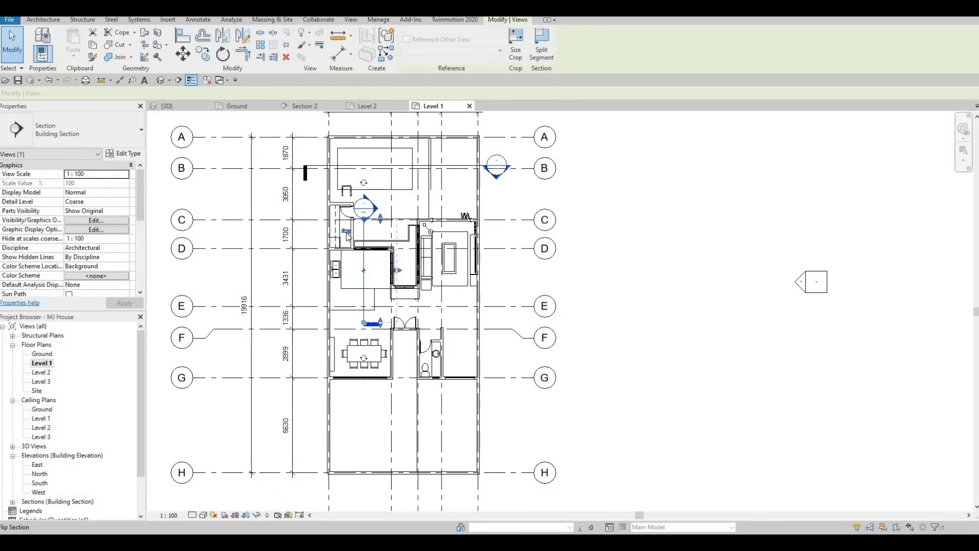
key(Escape)
key(Escape)
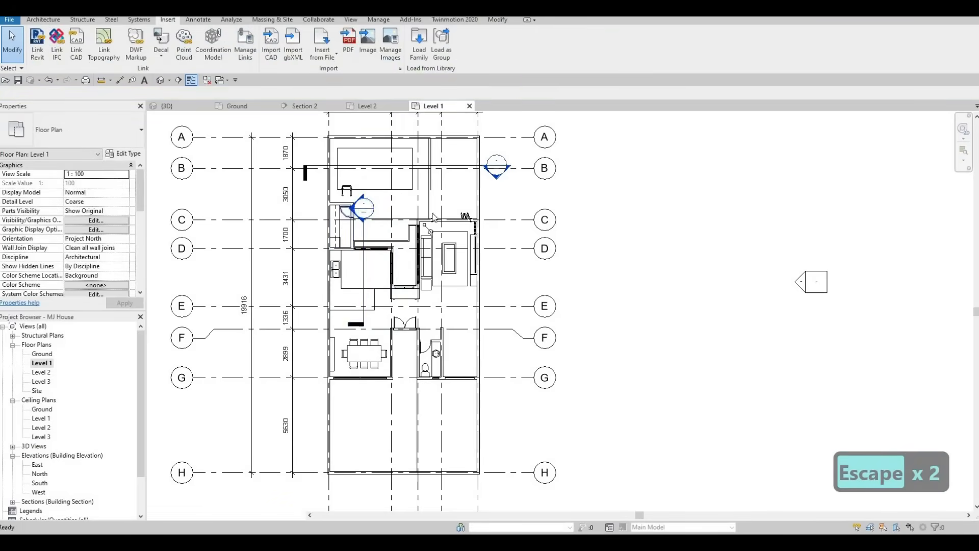
Open Section 1 and frame the view to check the sink on the countertop.
double_click(397, 208)
scroll(393, 277, up, 4)
scroll(346, 283, up, 5)
scroll(329, 280, up, 2)
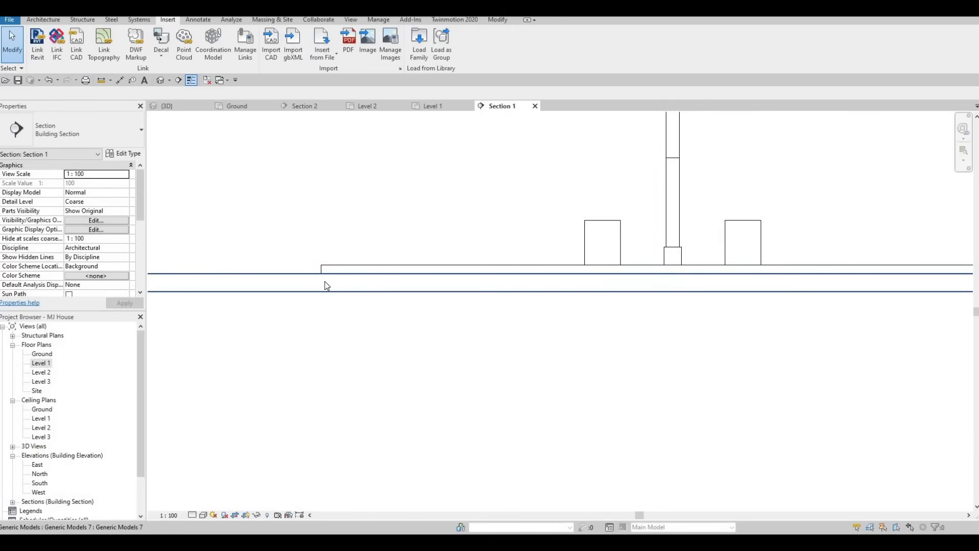
scroll(327, 284, down, 2)
scroll(326, 285, down, 2)
middle_drag(326, 279, 334, 305)
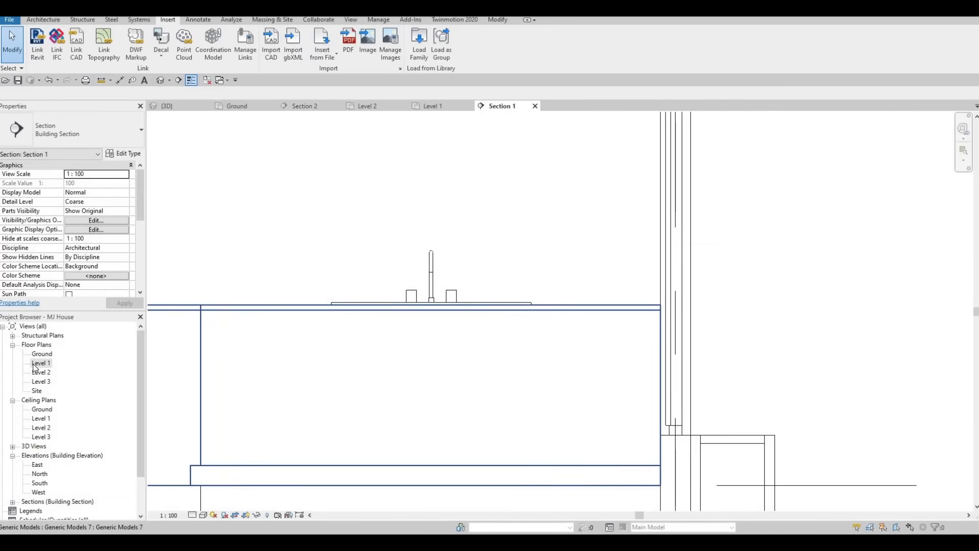
scroll(364, 306, up, 4)
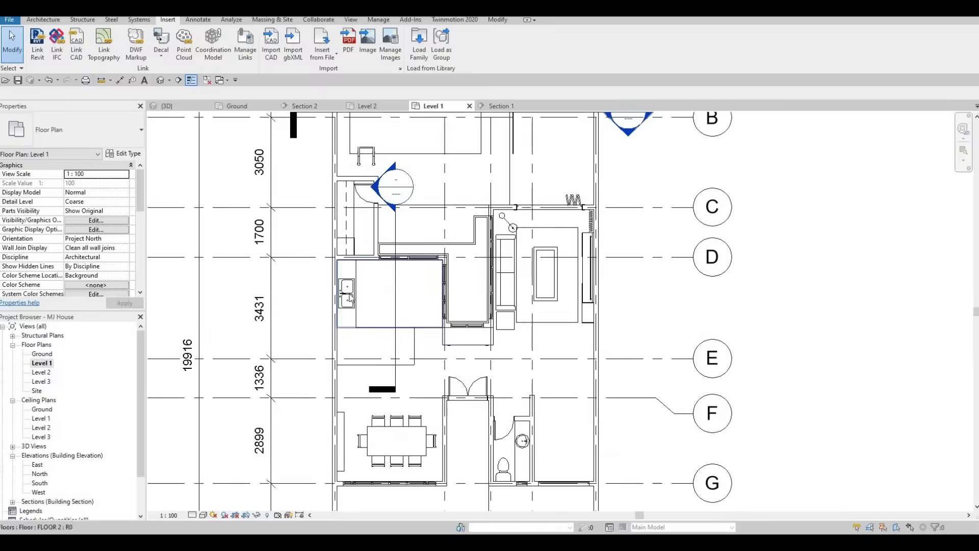
scroll(364, 308, up, 2)
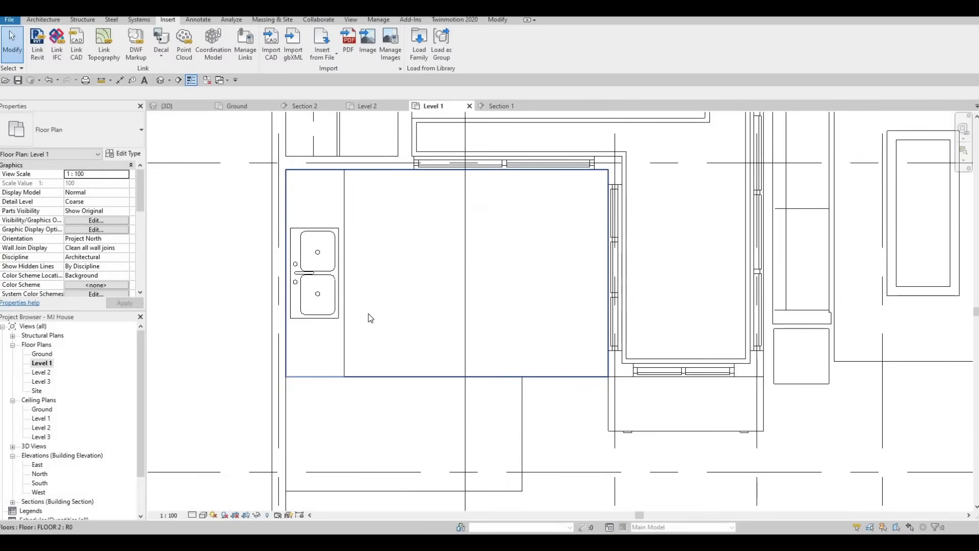
Nudge the double sink down the counter until it sits 1040 from the top edge.
key(Escape)
click(323, 275)
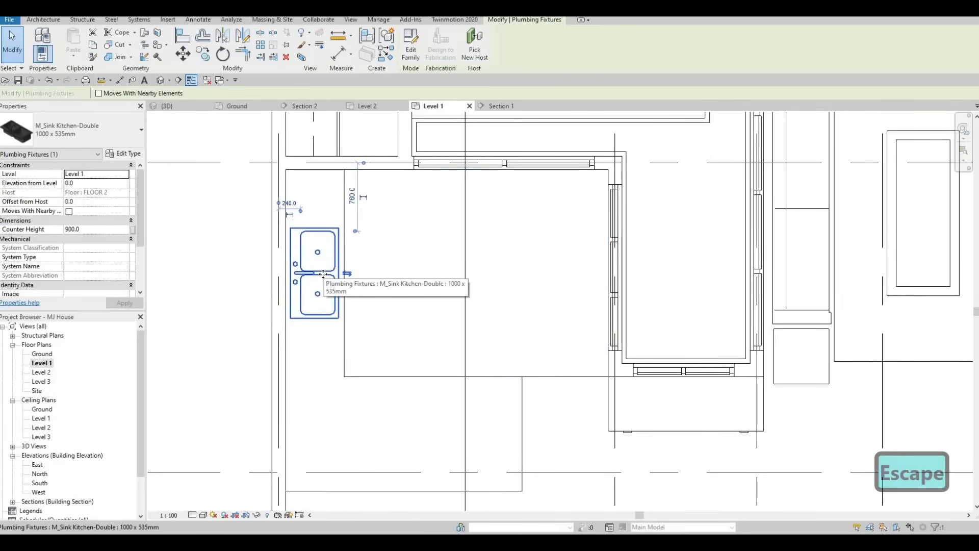
key(Down)
key(Down)
key(Down)
key(Down)
key(Down)
key(Down)
key(Down)
key(Down)
key(Down)
key(Down)
key(Down)
key(Right)
key(Down)
key(Left)
key(Down)
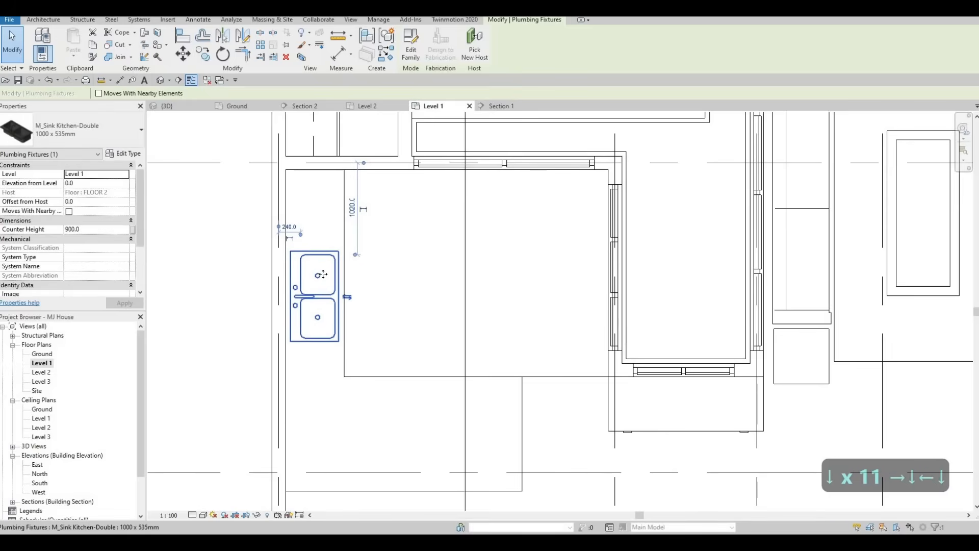
key(Down)
key(Right)
key(Left)
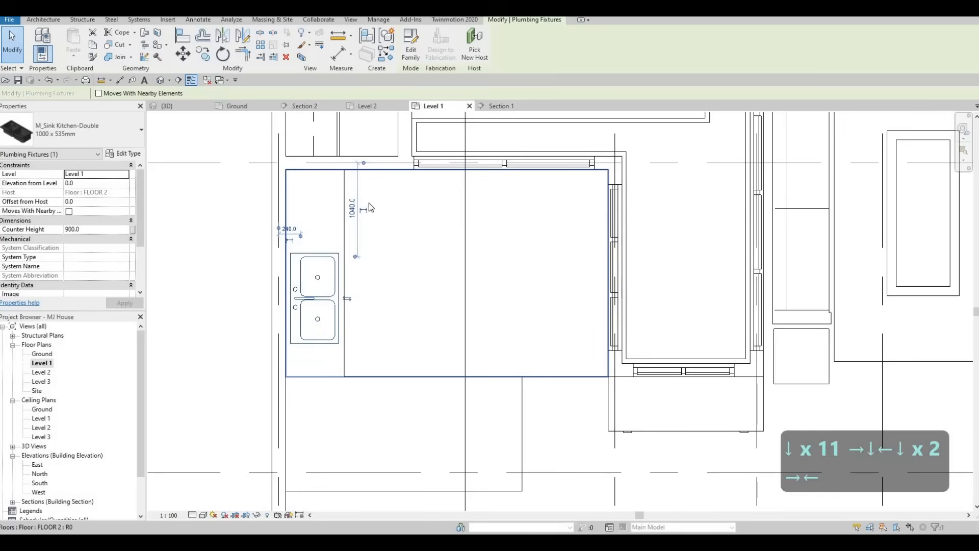
Review the sink set into the L-shaped counter and clear the selection.
mouse_move(371, 200)
middle_down()
mouse_move(365, 217)
mouse_move(365, 202)
middle_up()
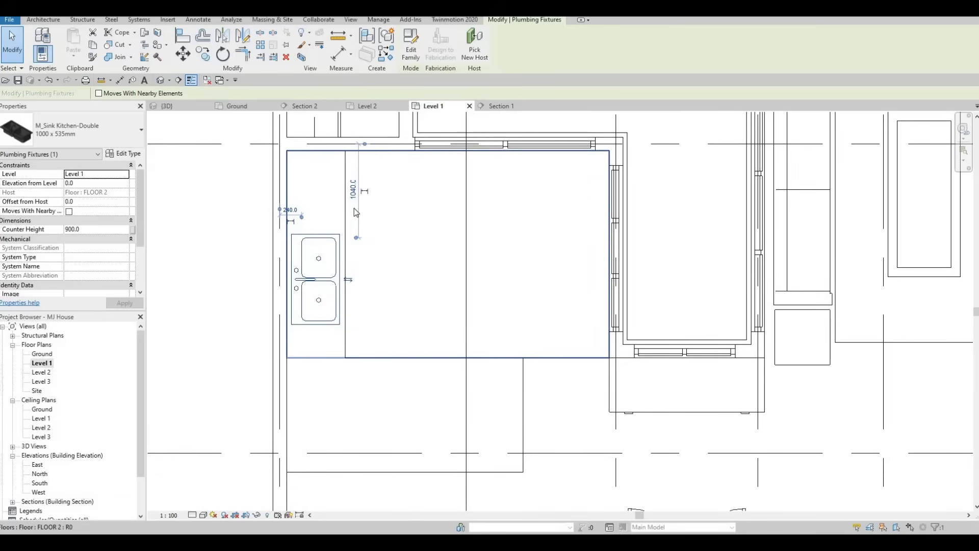
key(Escape)
scroll(366, 244, down, 4)
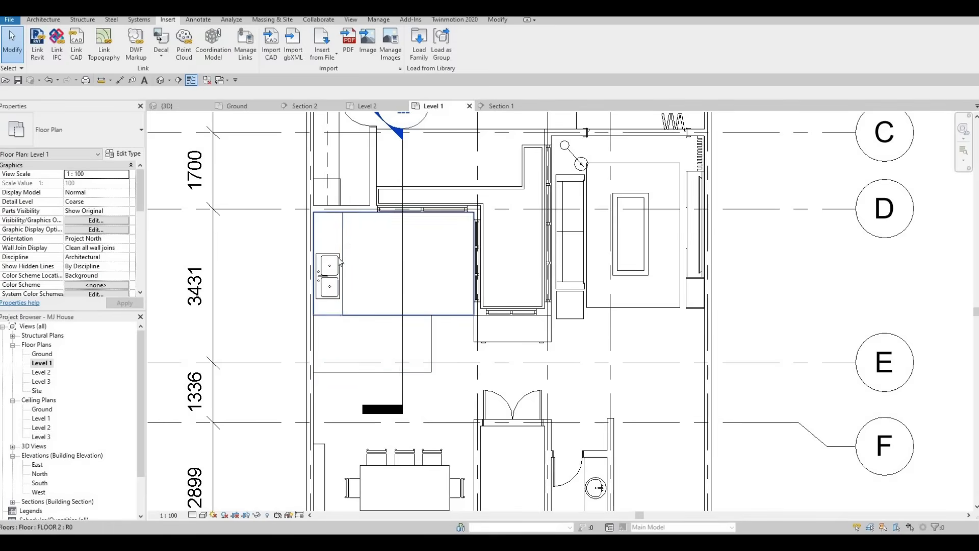
scroll(322, 271, up, 2)
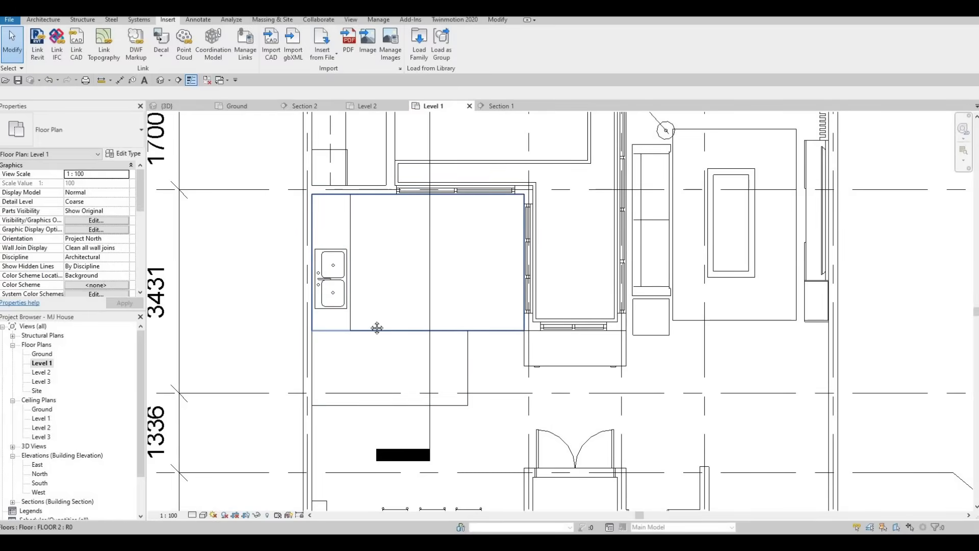
scroll(357, 306, down, 2)
key(Escape)
scroll(328, 304, up, 2)
key(Escape)
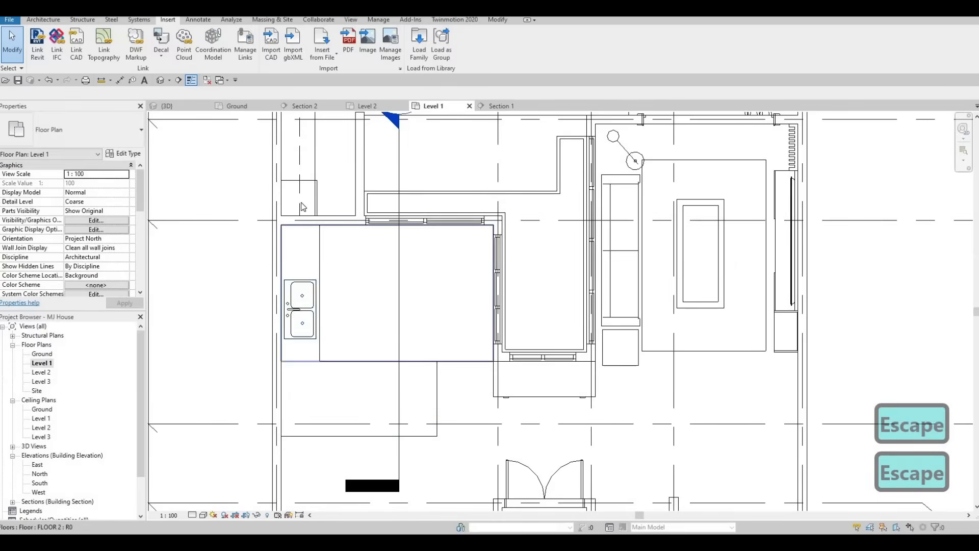
Edit the L-shaped counter in place and show the Void Forms list.
click(320, 237)
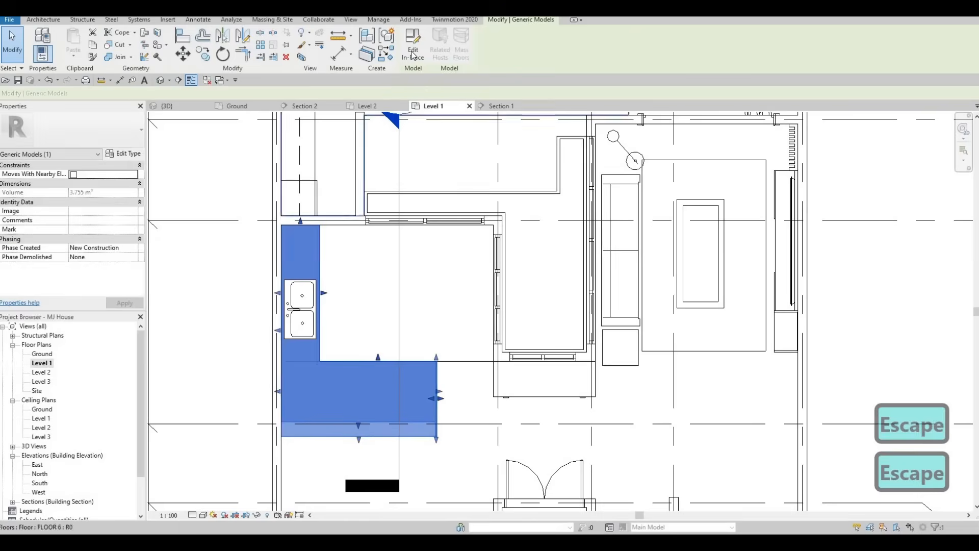
click(410, 52)
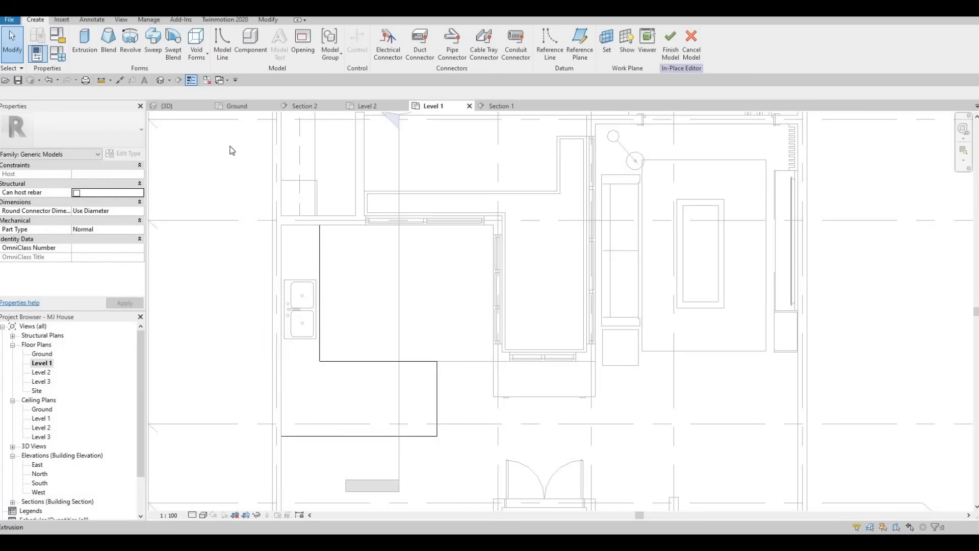
click(197, 60)
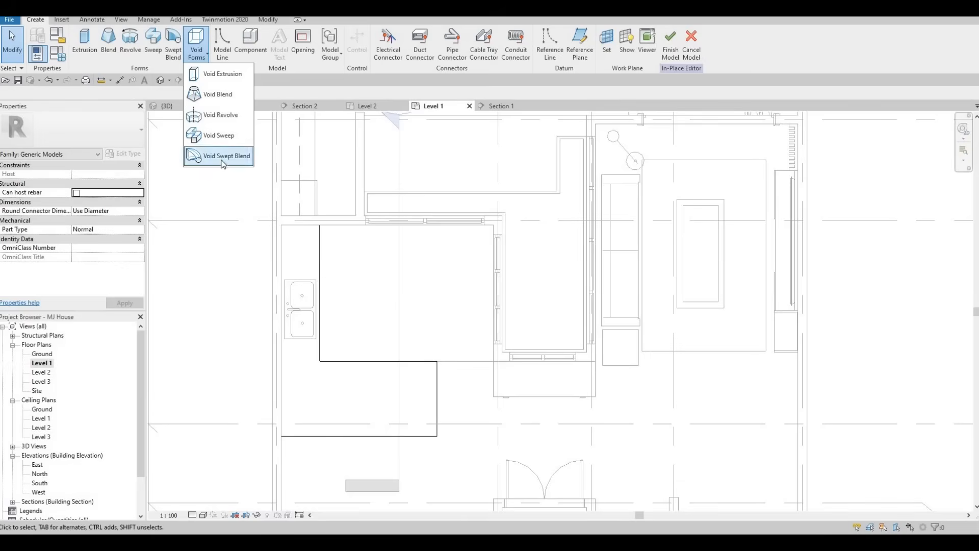
Start a void extrusion sketch and zoom in on the sink basin.
click(222, 74)
scroll(307, 298, up, 5)
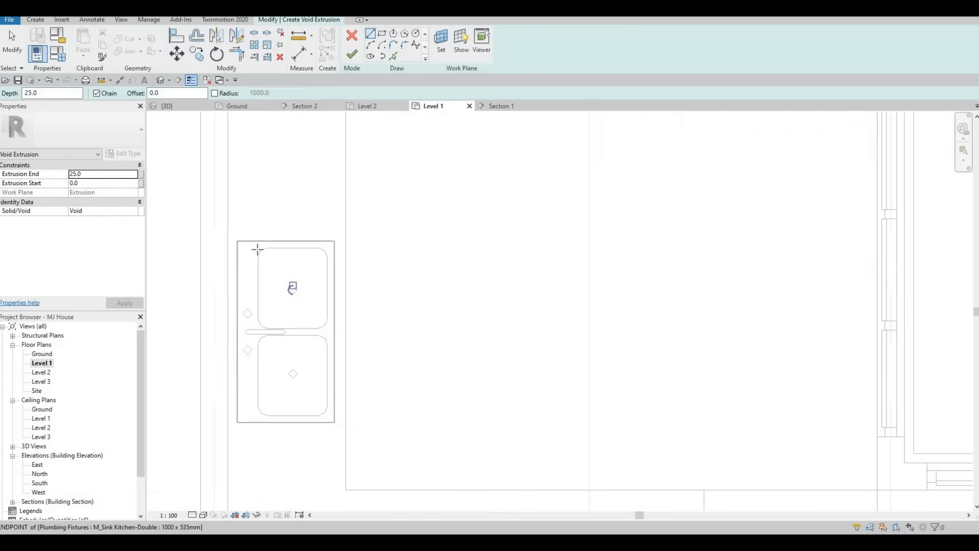
scroll(252, 247, up, 2)
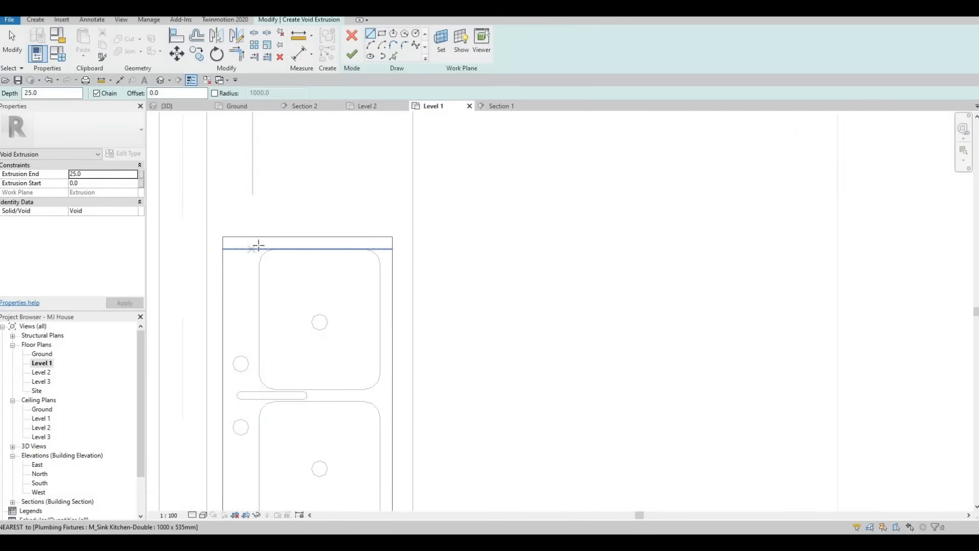
scroll(262, 263, up, 1)
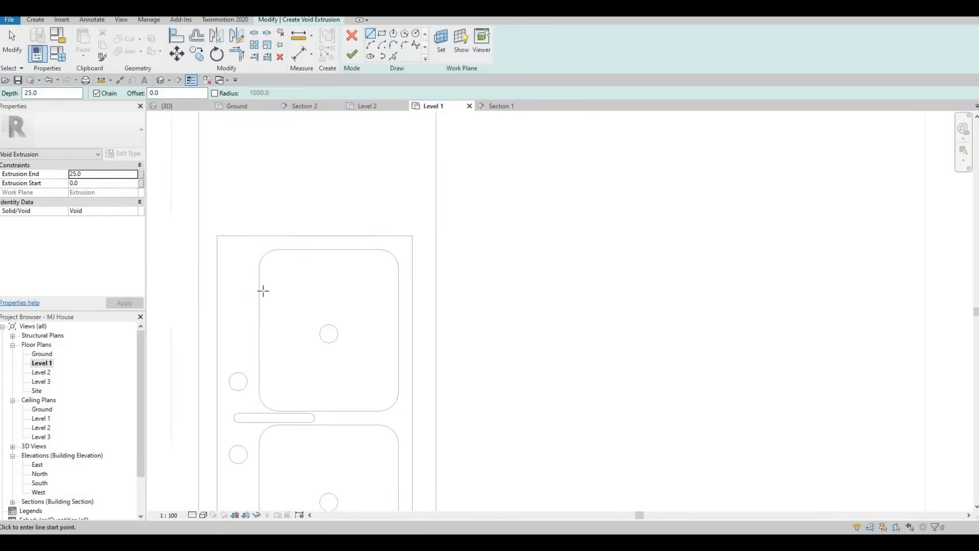
click(256, 243)
scroll(267, 277, down, 2)
key(Escape)
Sketch a rectangular void outline around the double sink.
click(382, 33)
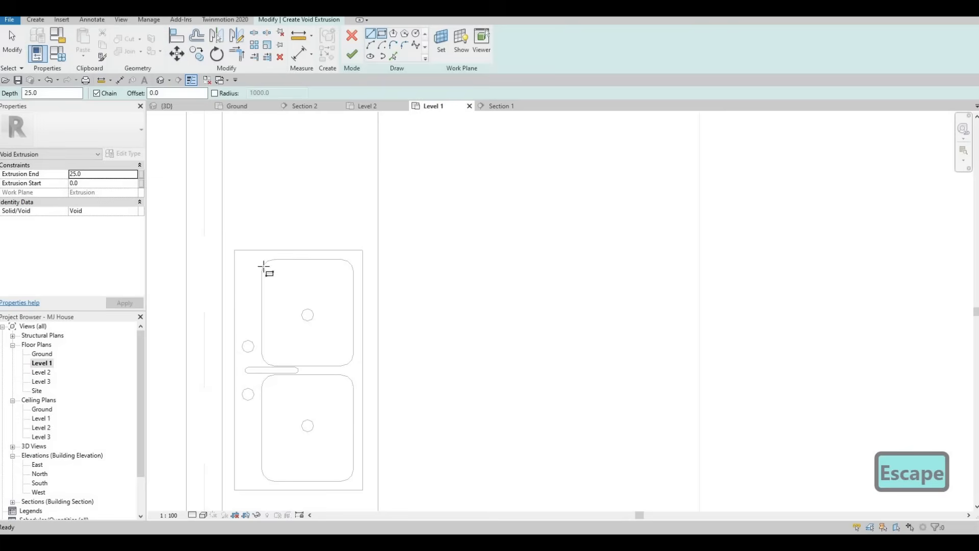
scroll(258, 255, up, 2)
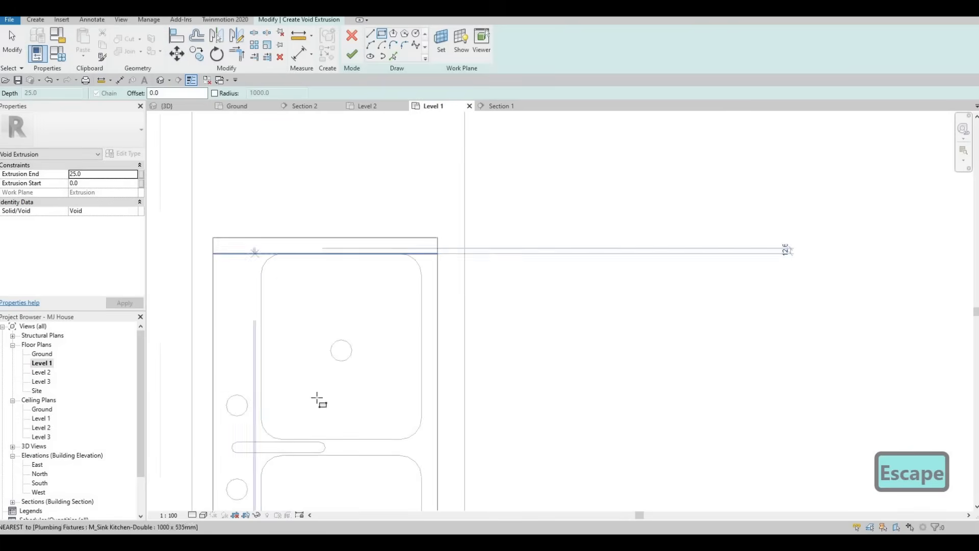
scroll(307, 367, down, 2)
middle_drag(323, 412, 312, 377)
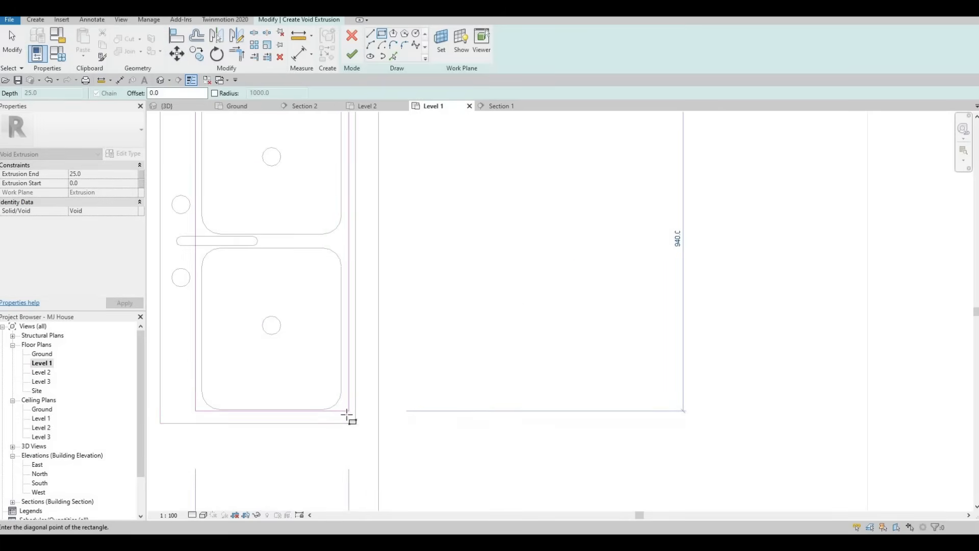
click(347, 418)
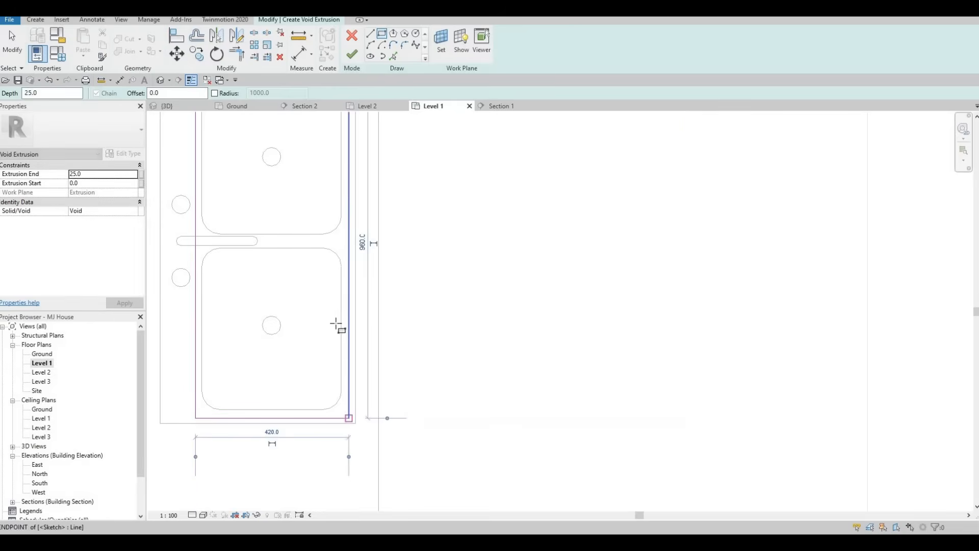
key(Escape)
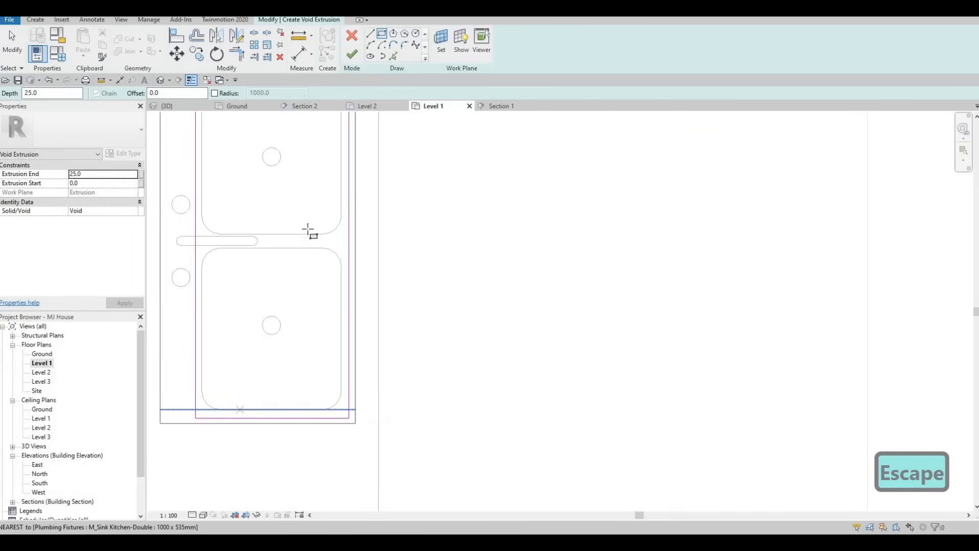
key(Escape)
scroll(278, 331, down, 2)
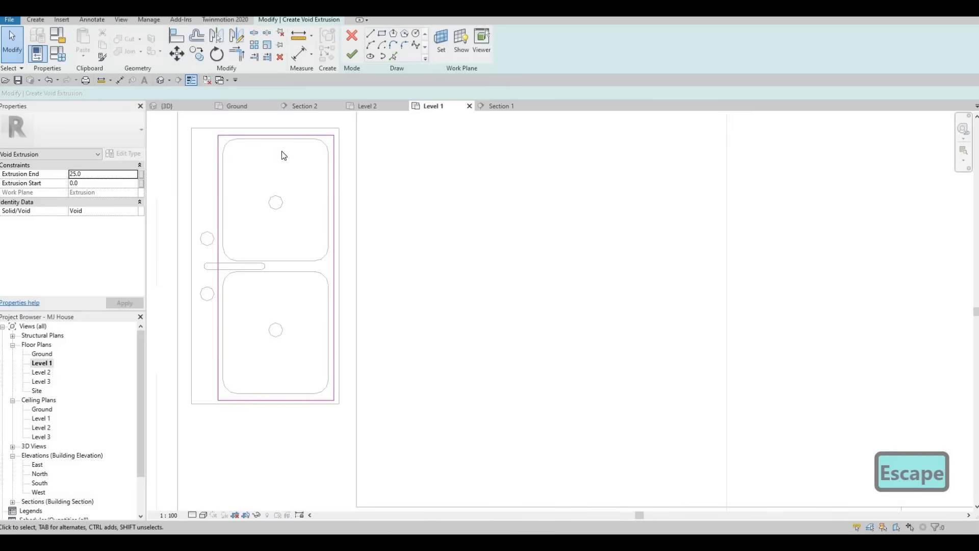
middle_drag(281, 155, 280, 183)
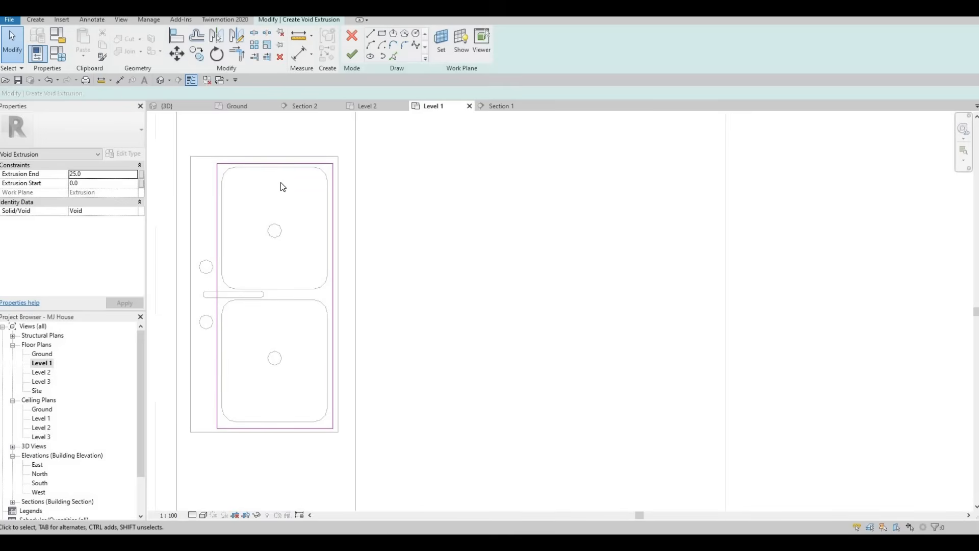
scroll(278, 230, down, 2)
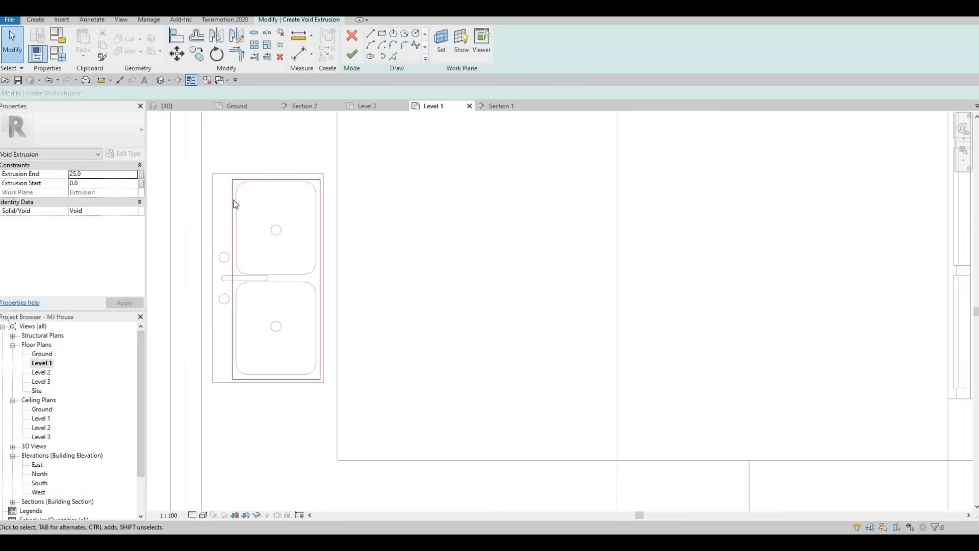
Finish the void sketch and stretch it in Section 1 through the counter top, -63.1 to 425.0.
click(350, 57)
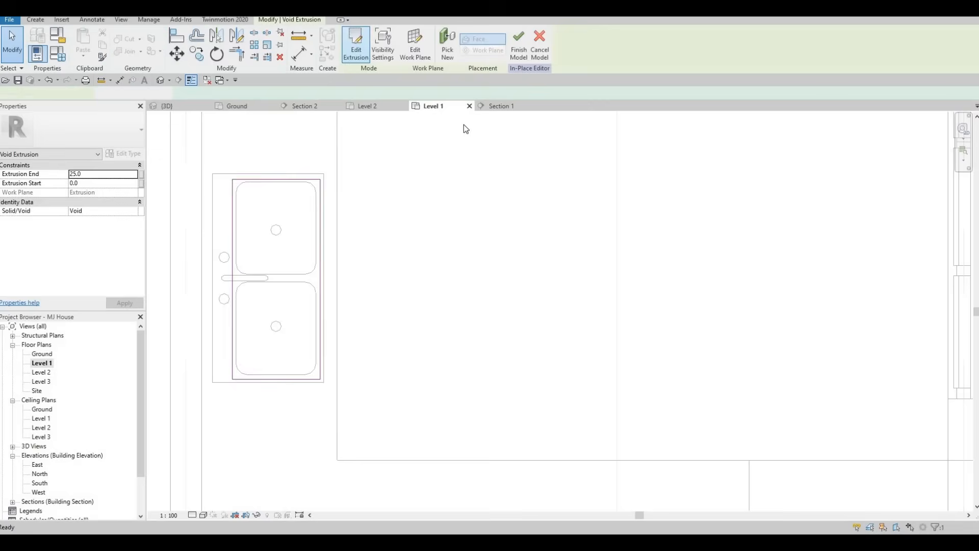
click(494, 107)
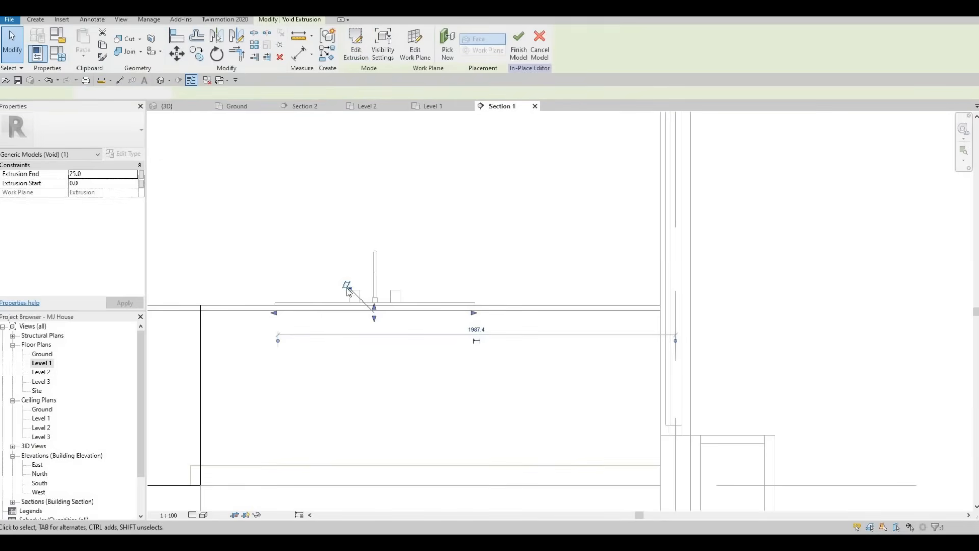
drag(344, 281, 354, 364)
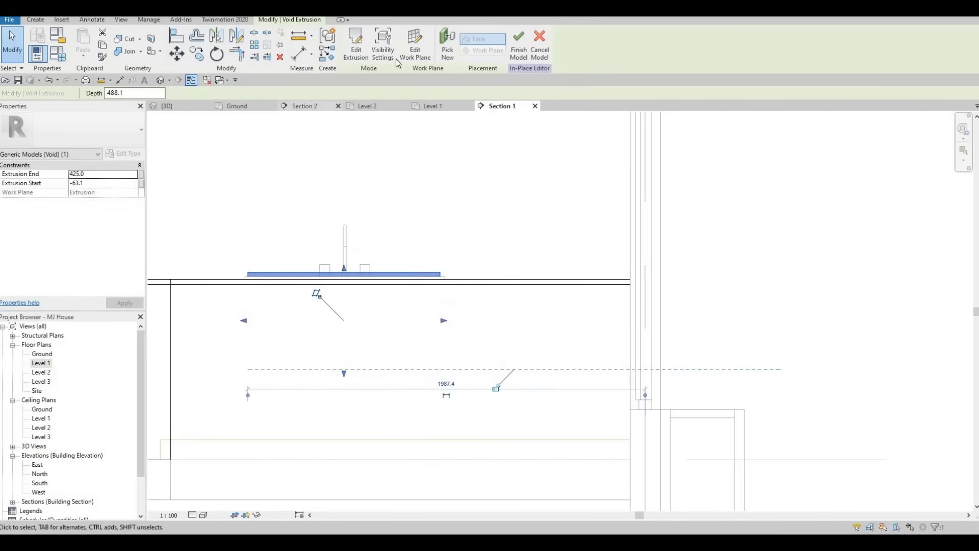
Use Cut Geometry to cut the void from the stone counter, picking the void in Section 1.
click(166, 105)
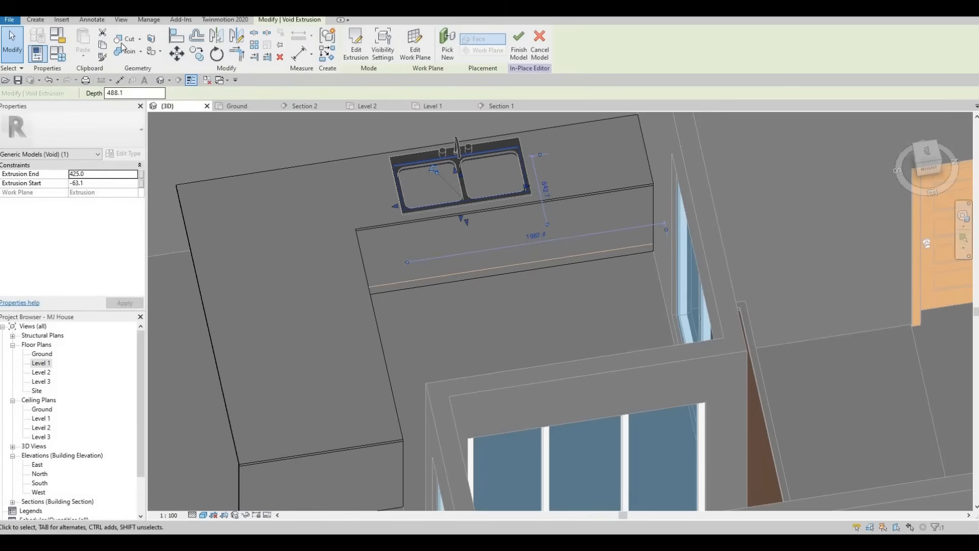
click(118, 40)
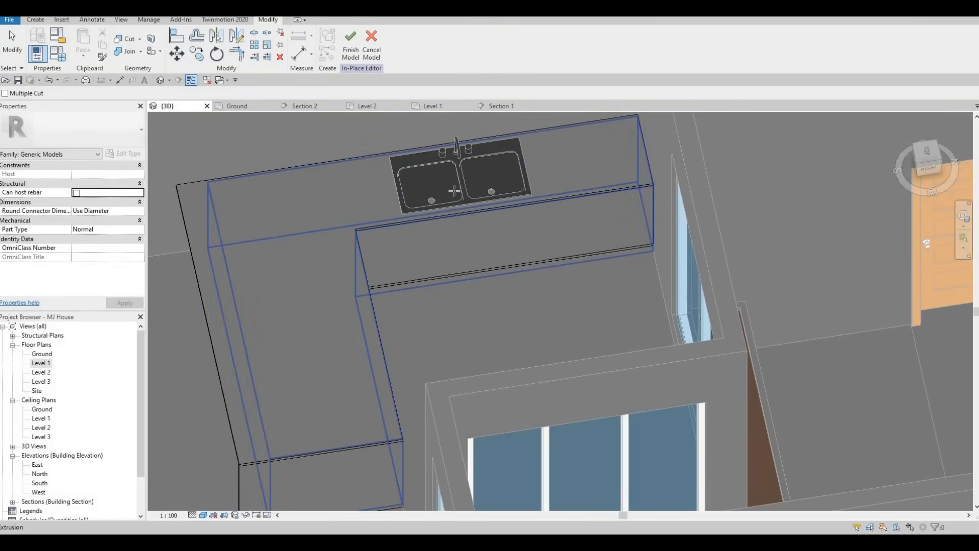
middle_drag(447, 219, 451, 253)
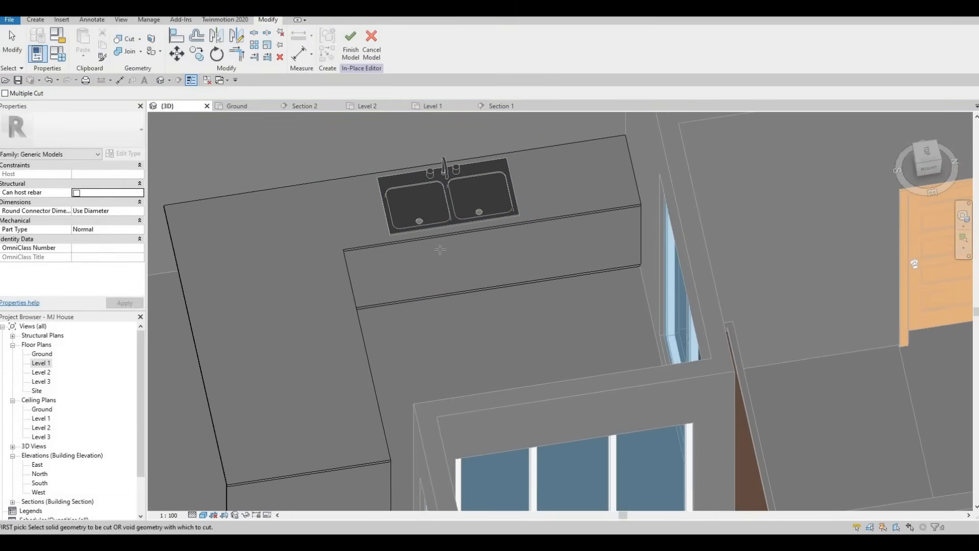
shift+middle_drag(378, 226, 359, 282)
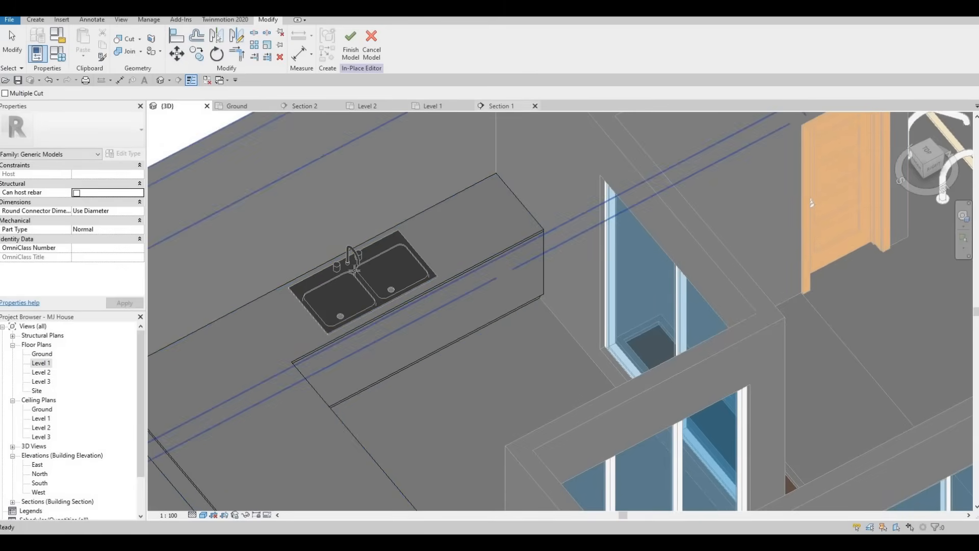
key(ctrl+Tab)
scroll(377, 279, down, 2)
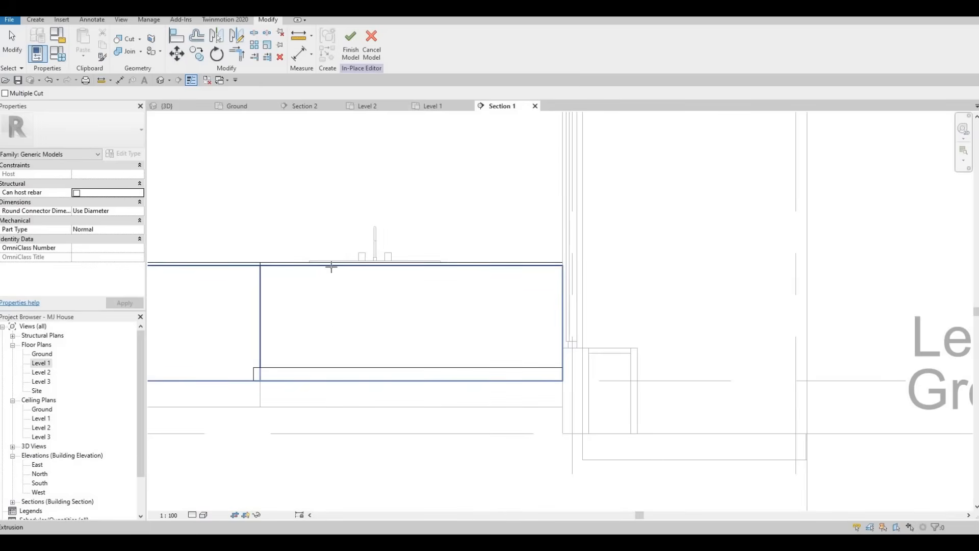
key(Tab)
key(Tab)
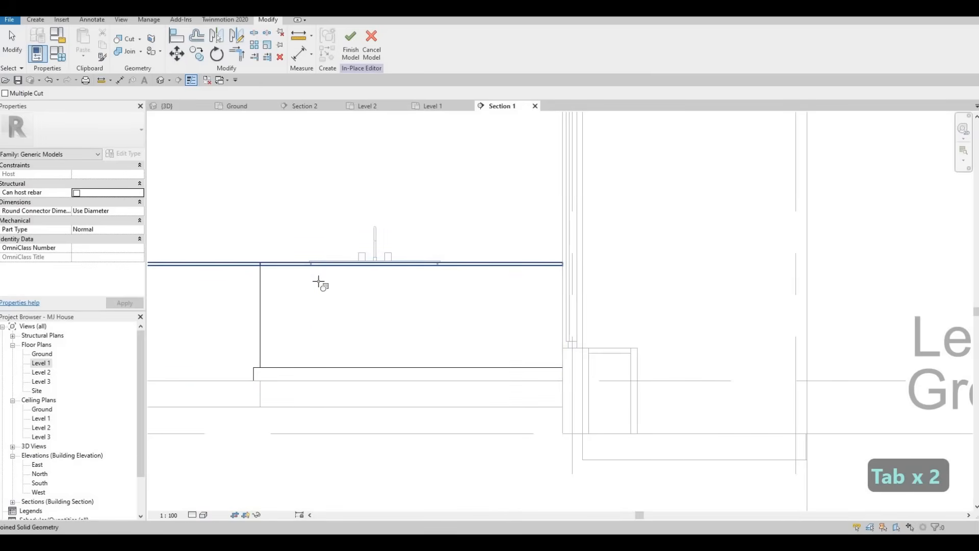
scroll(318, 282, up, 2)
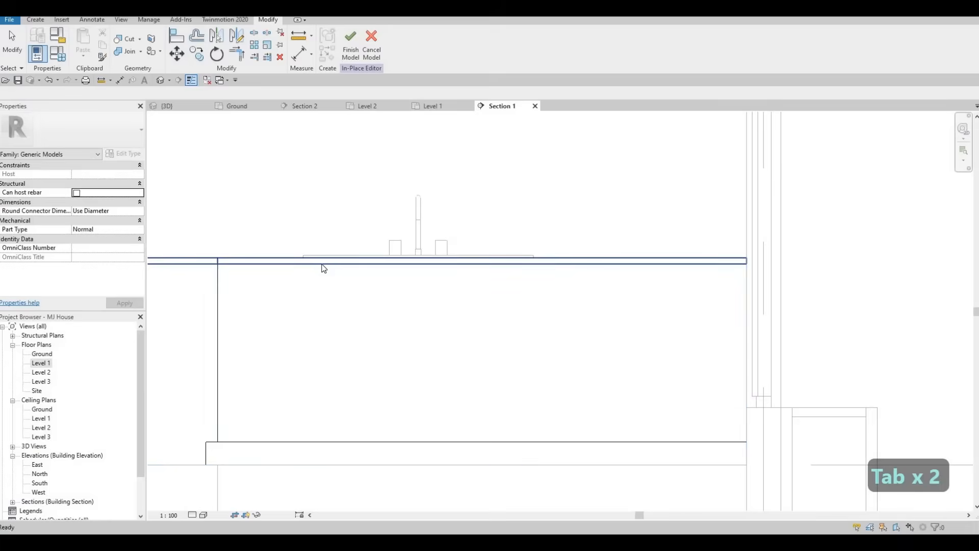
key(Escape)
key(Tab)
key(Tab)
click(321, 269)
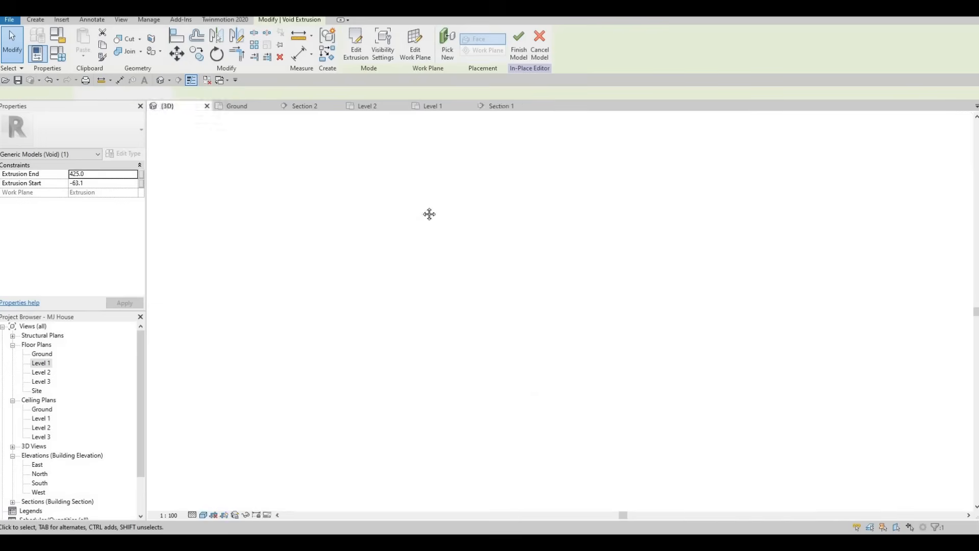
Check the sink opening in 3D, then finish the in-place counter model from Level 1.
click(166, 106)
key(Escape)
key(Escape)
shift+middle_drag(398, 360, 397, 332)
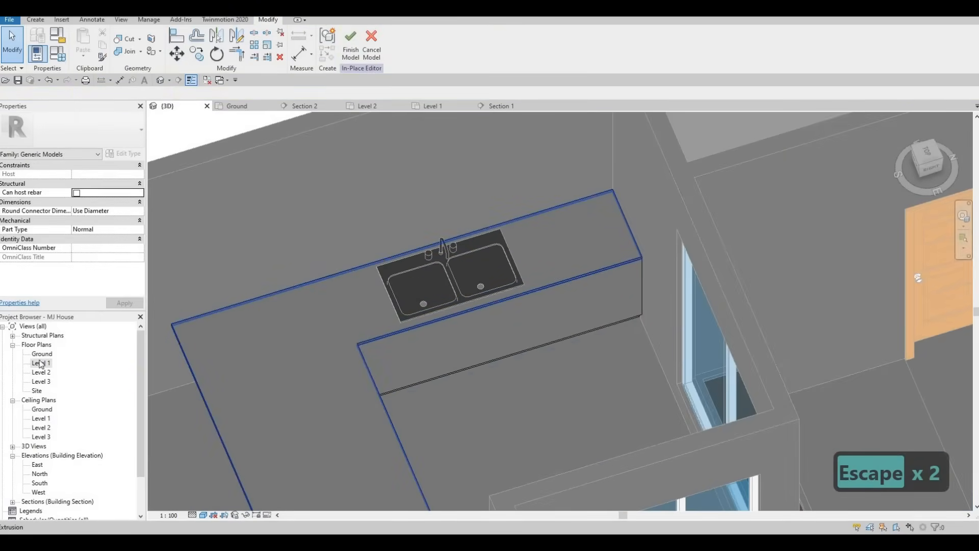
double_click(130, 366)
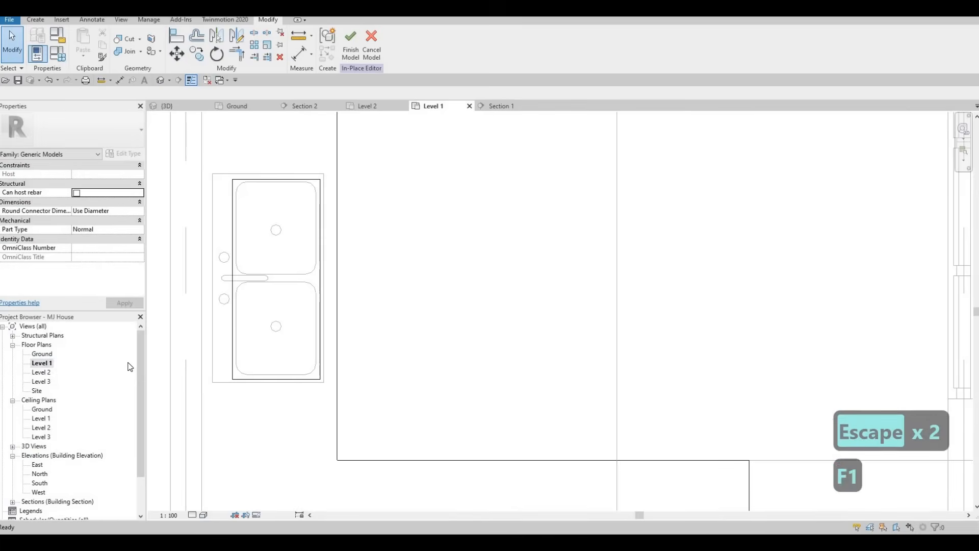
click(351, 49)
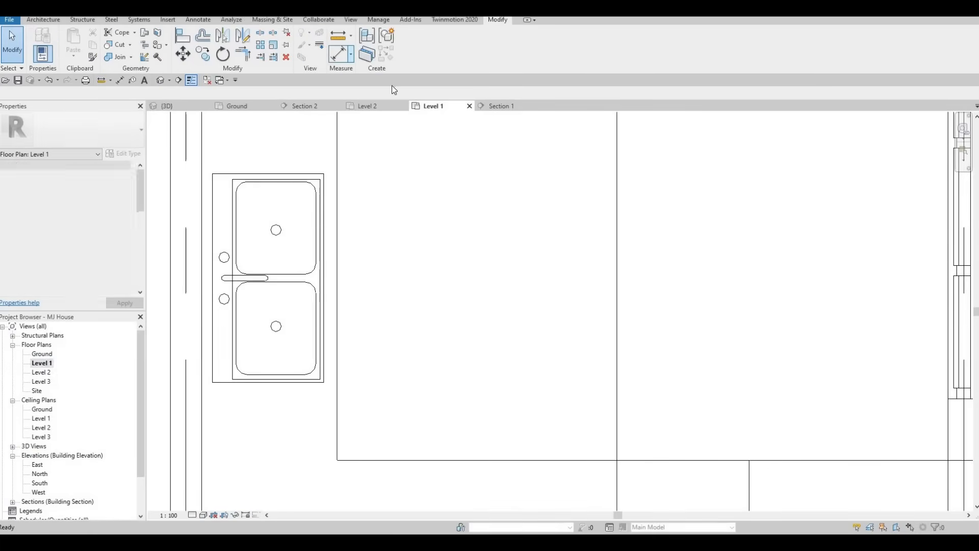
Open Load Family and go back up from Sinks to the Canada library folder.
middle_drag(361, 217, 334, 271)
scroll(346, 253, down, 3)
key(Escape)
middle_drag(341, 172, 312, 185)
scroll(306, 190, down, 1)
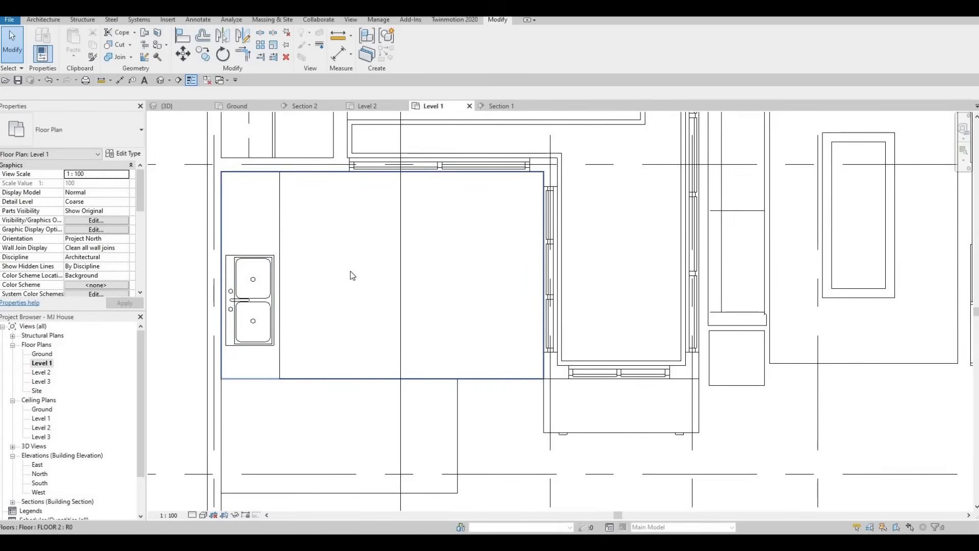
middle_drag(343, 152, 334, 196)
scroll(334, 196, down, 1)
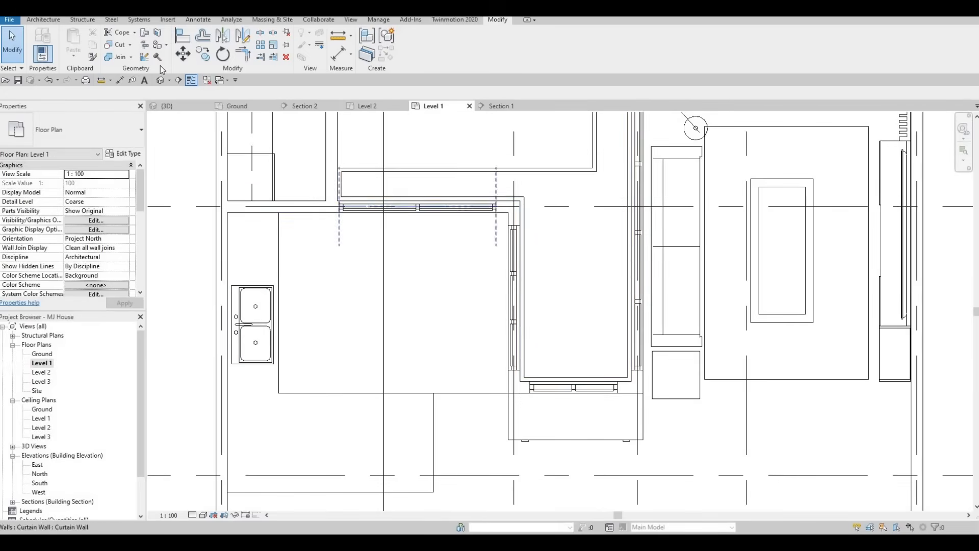
click(167, 20)
click(419, 51)
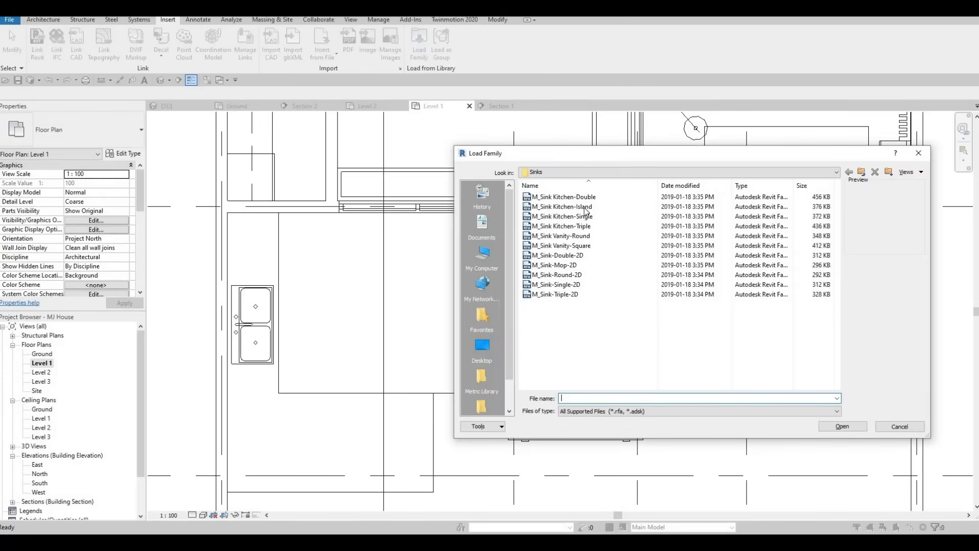
click(862, 173)
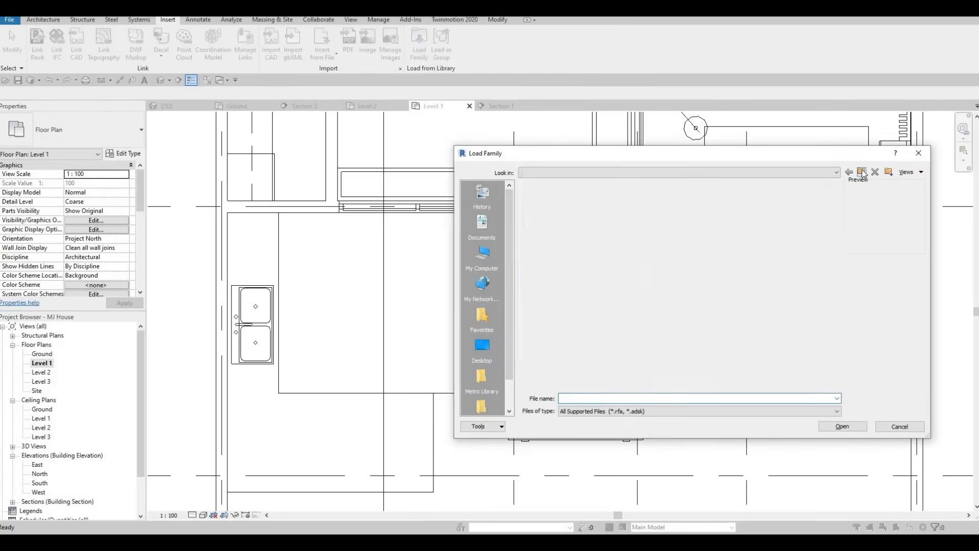
click(862, 173)
click(862, 172)
click(862, 172)
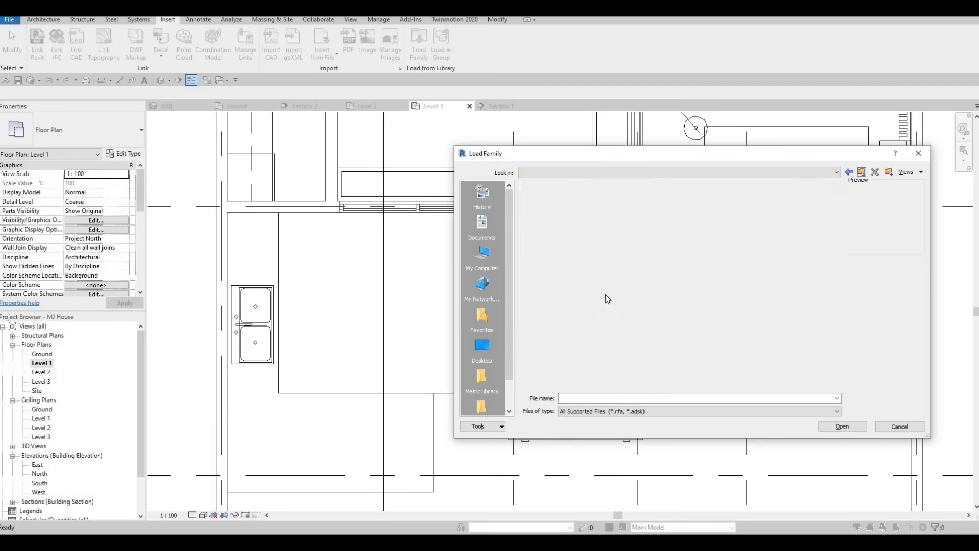
Browse Specialty Equipment > Domestic > Mid-Range and load M_Refrigerator-French_Door-with_Ice_and_Water_Dispenser.rfa.
scroll(604, 292, down, 2)
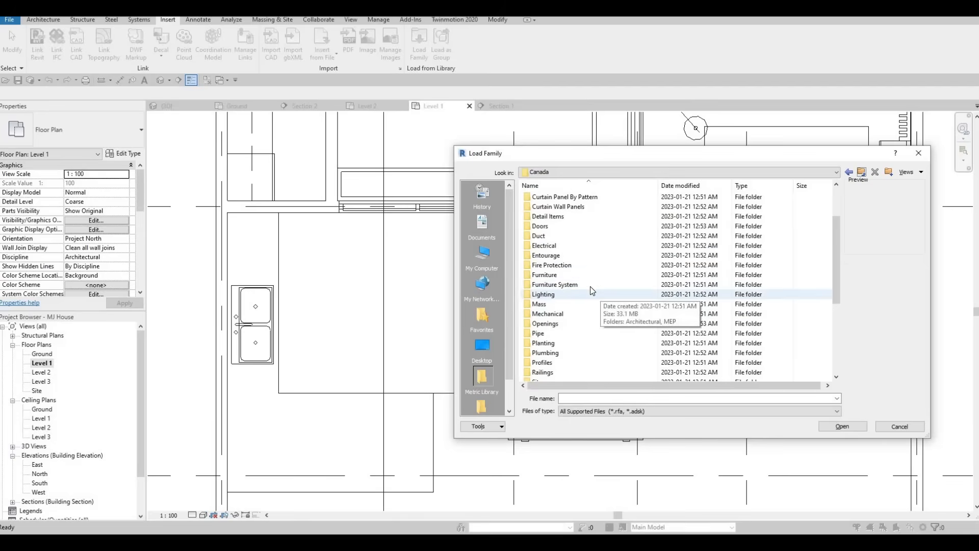
scroll(585, 302, down, 3)
double_click(574, 304)
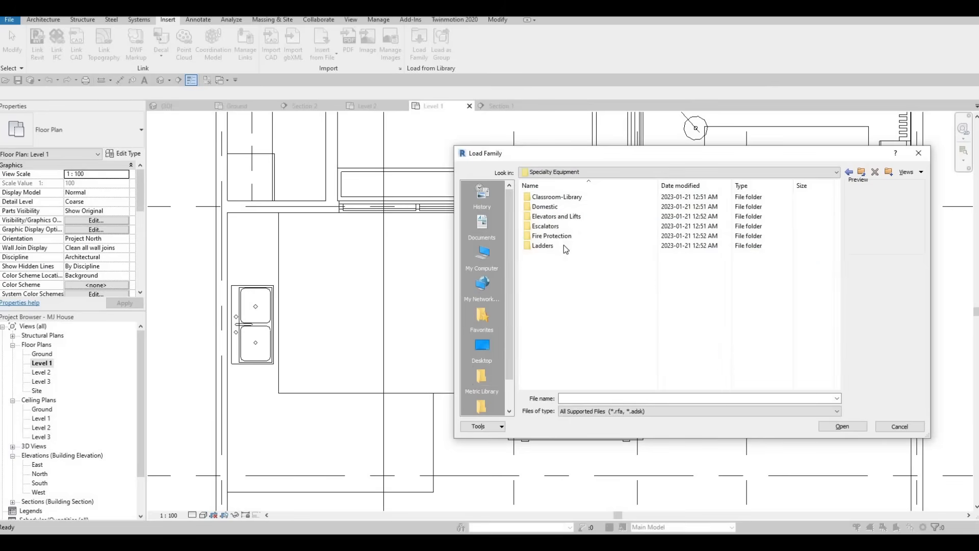
click(552, 209)
double_click(545, 207)
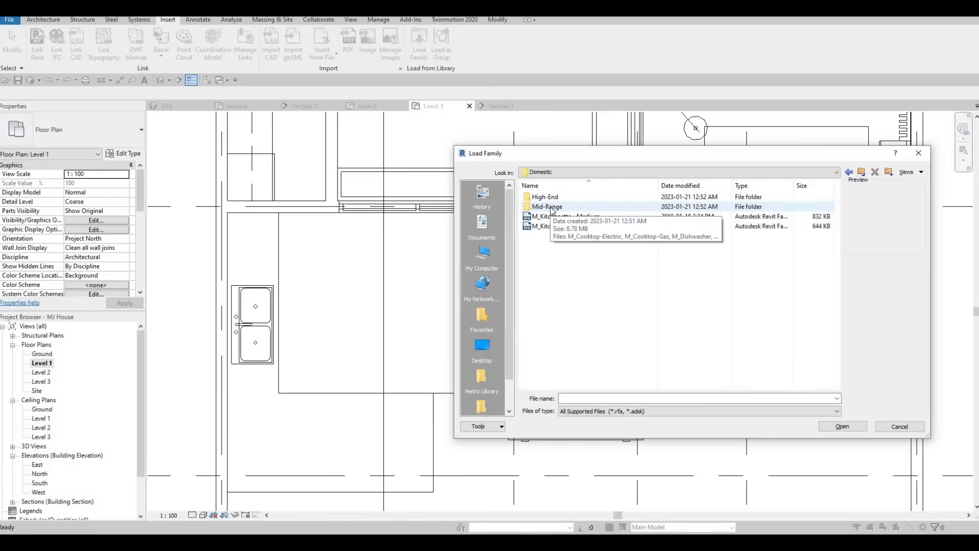
double_click(547, 207)
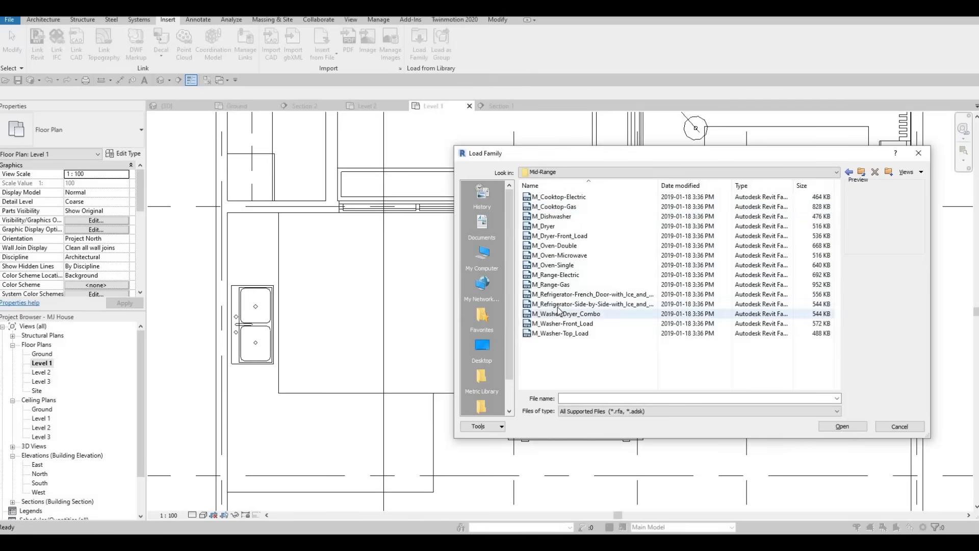
click(560, 298)
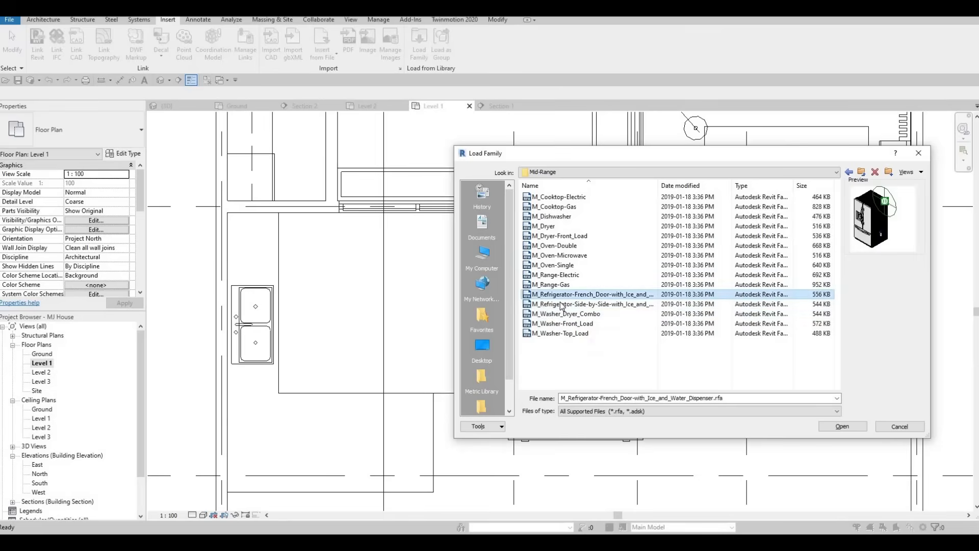
click(561, 305)
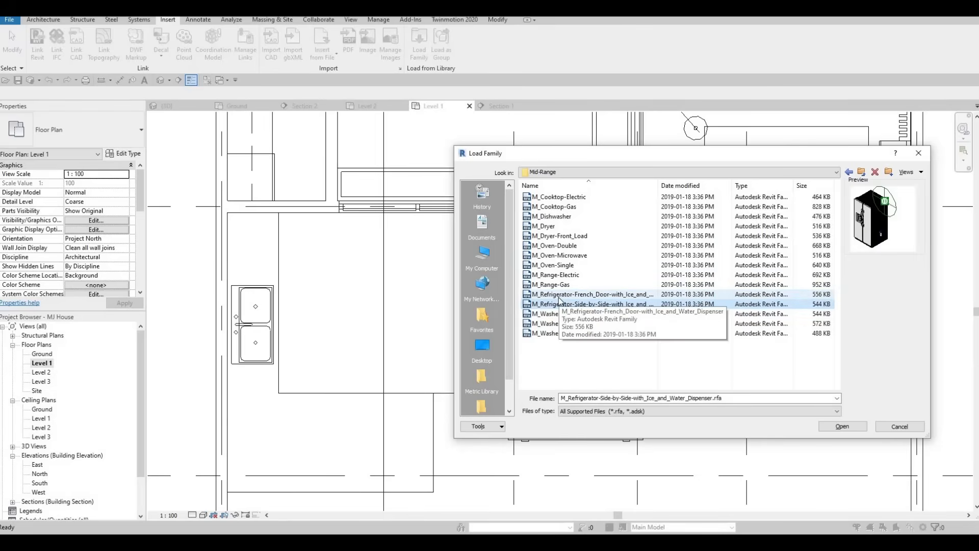
click(558, 298)
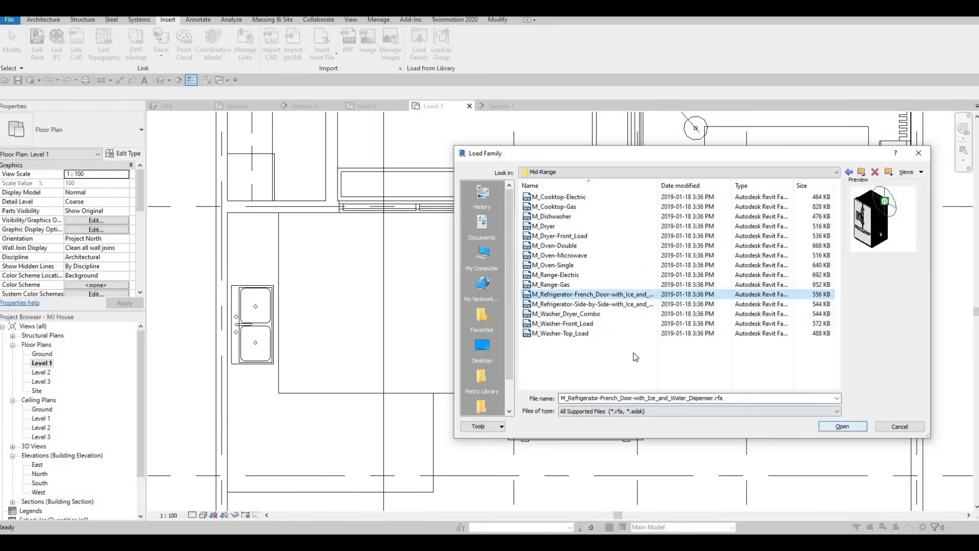
key(Return)
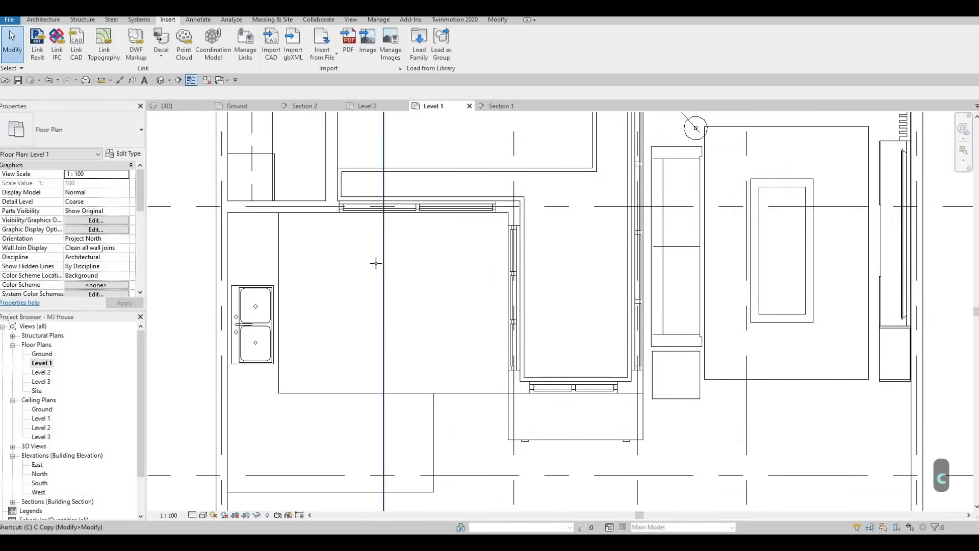
Place the 900mm French-door refrigerator against the top wall beside the counter, shifted slightly right and down.
click(327, 207)
scroll(327, 207, up, 2)
key(Escape)
key(Escape)
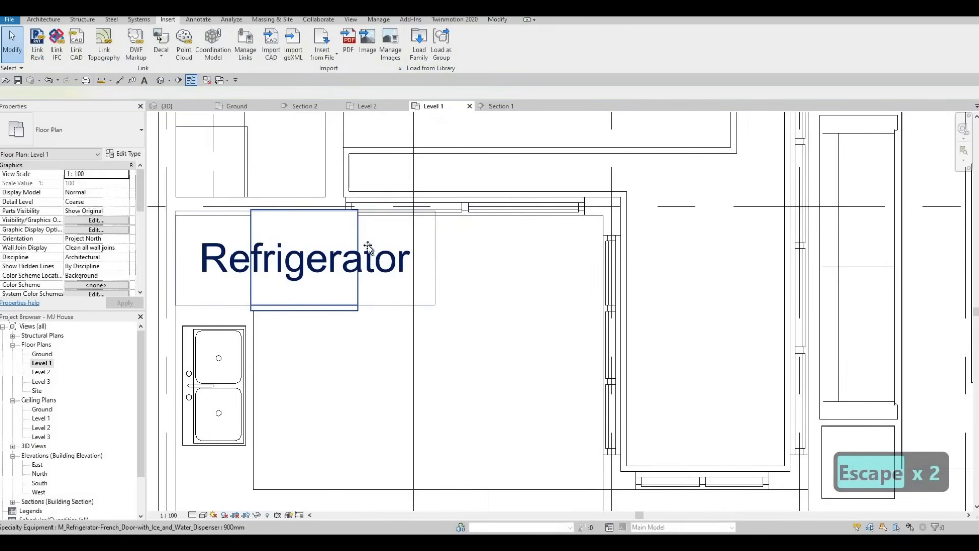
click(368, 248)
drag(368, 248, 383, 274)
key(Escape)
key(Escape)
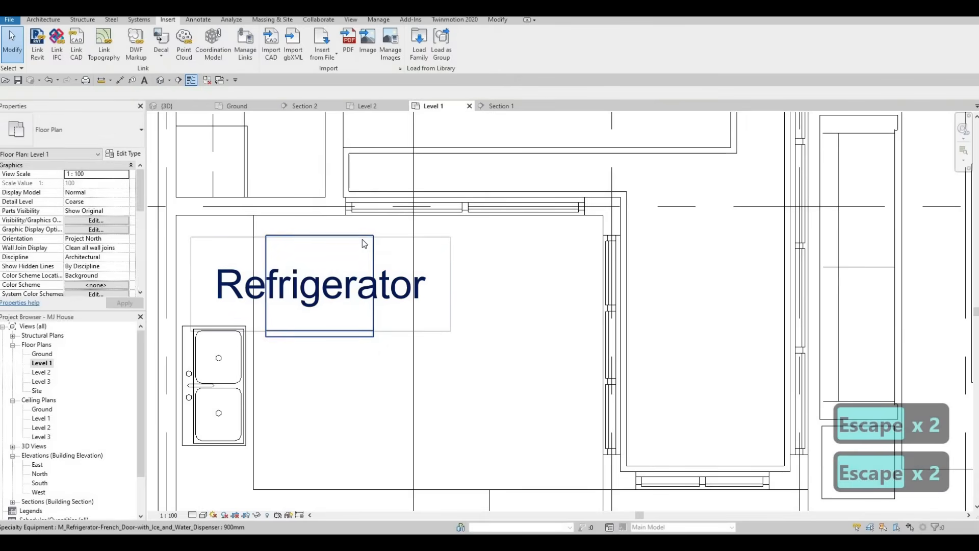
click(331, 241)
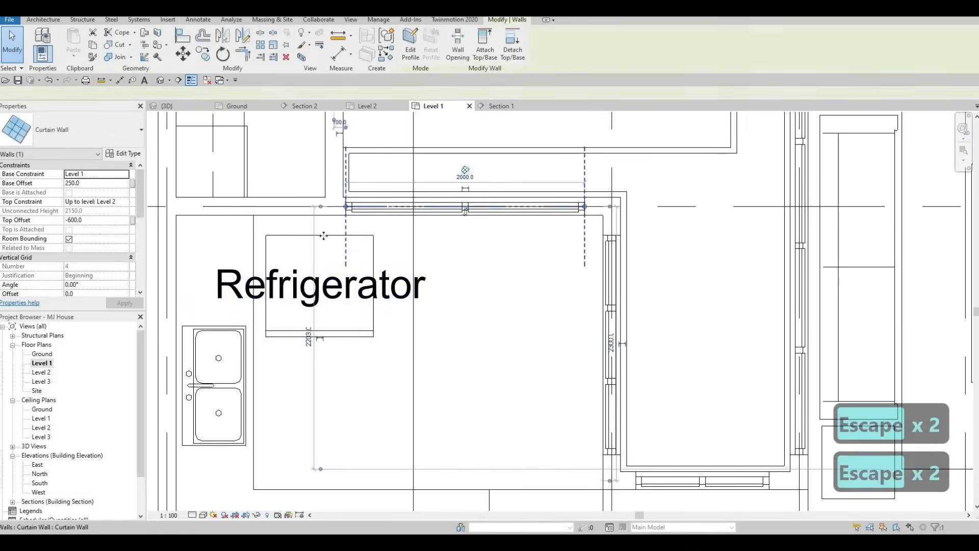
key(Escape)
scroll(111, 171, down, 1)
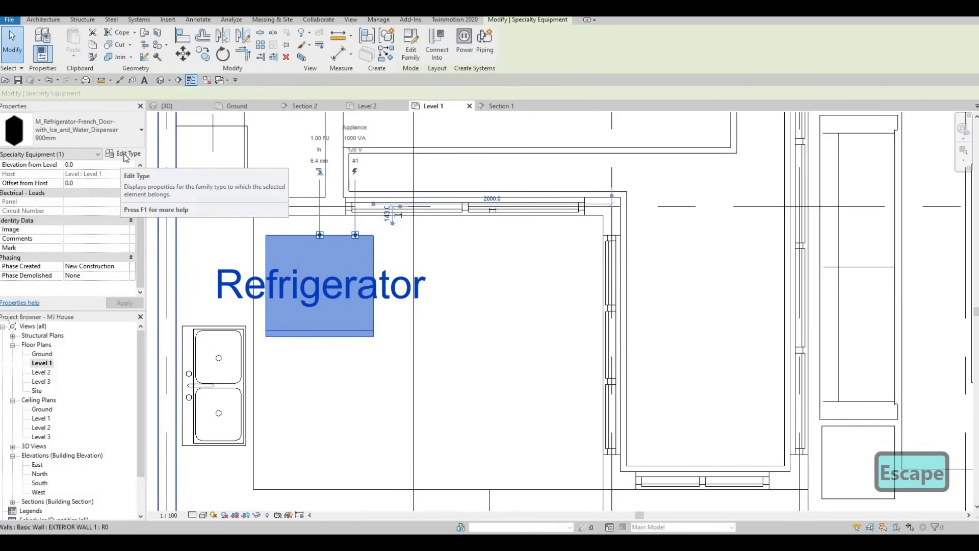
Duplicate the refrigerator type as '900mm 2' with Show Label off and Wall Offset 0.
click(735, 154)
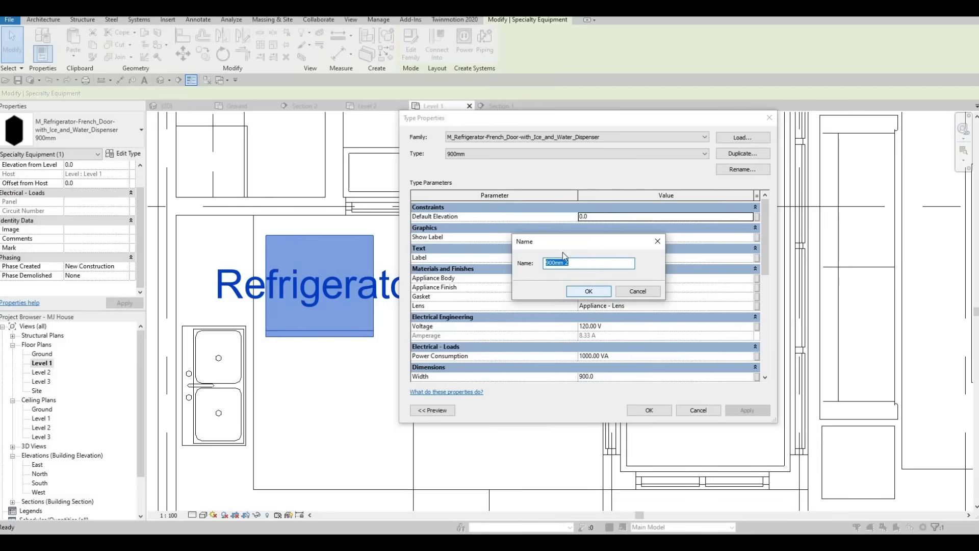
key(Return)
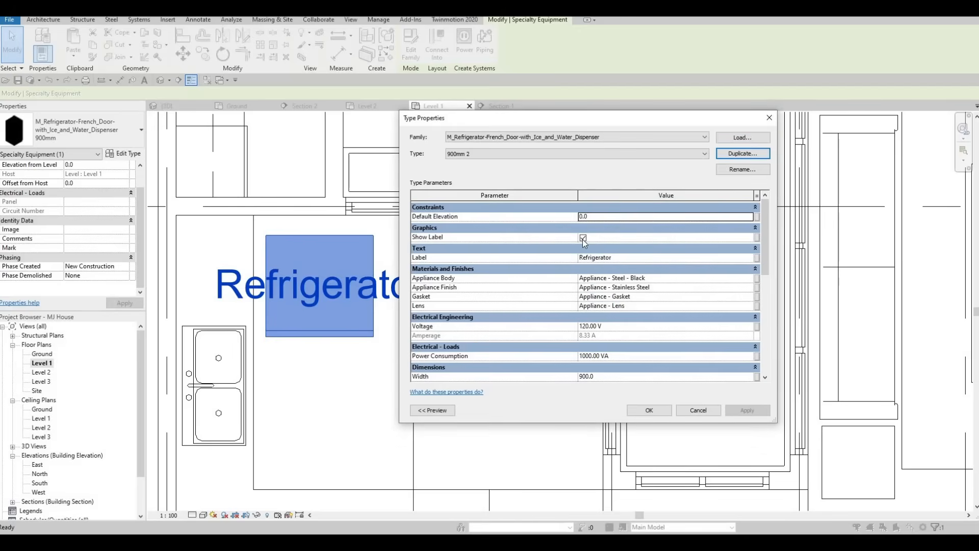
key(Tab)
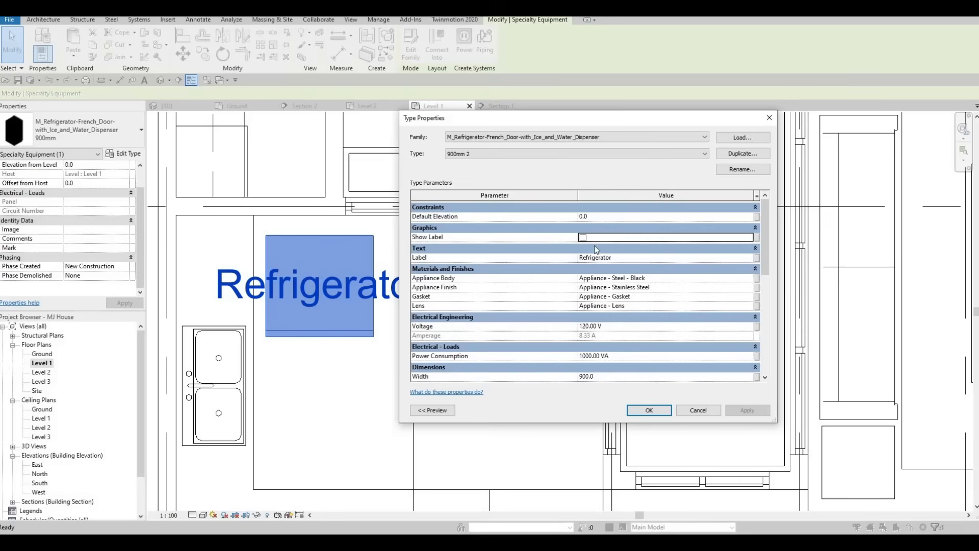
scroll(590, 247, down, 1)
scroll(586, 246, up, 1)
scroll(601, 321, down, 2)
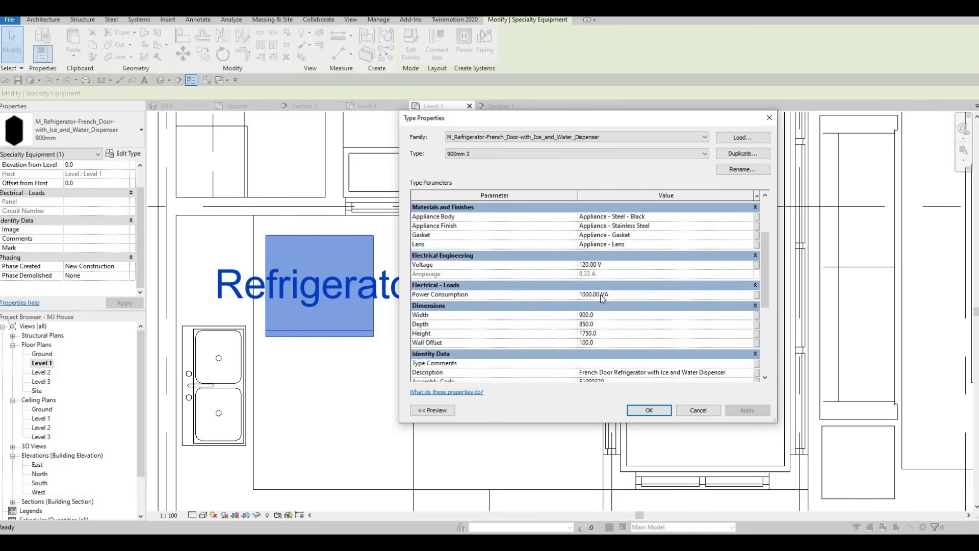
click(606, 342)
text(0)
key(Return)
Set the 900mm 2 type's Width to 650 and Depth to 700 and apply.
drag(594, 315, 534, 320)
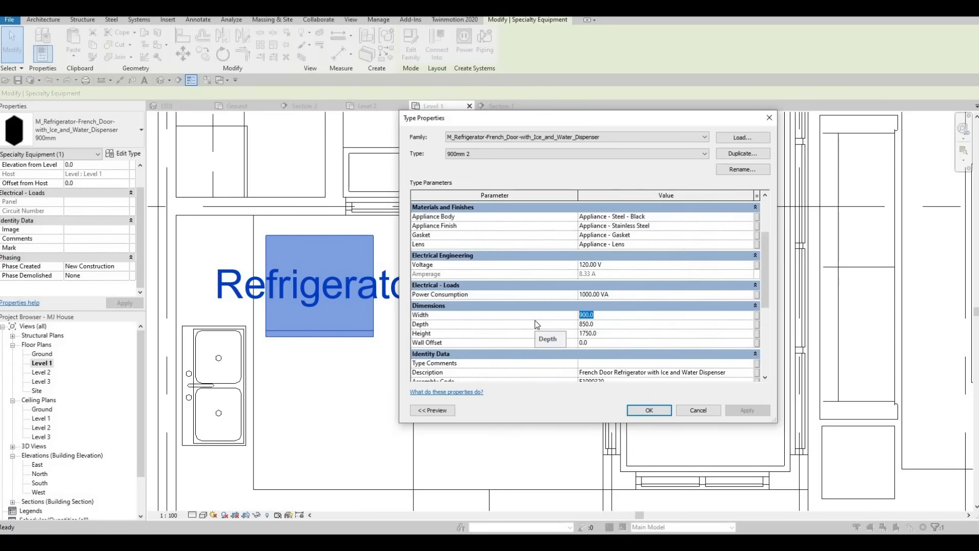
text(60)
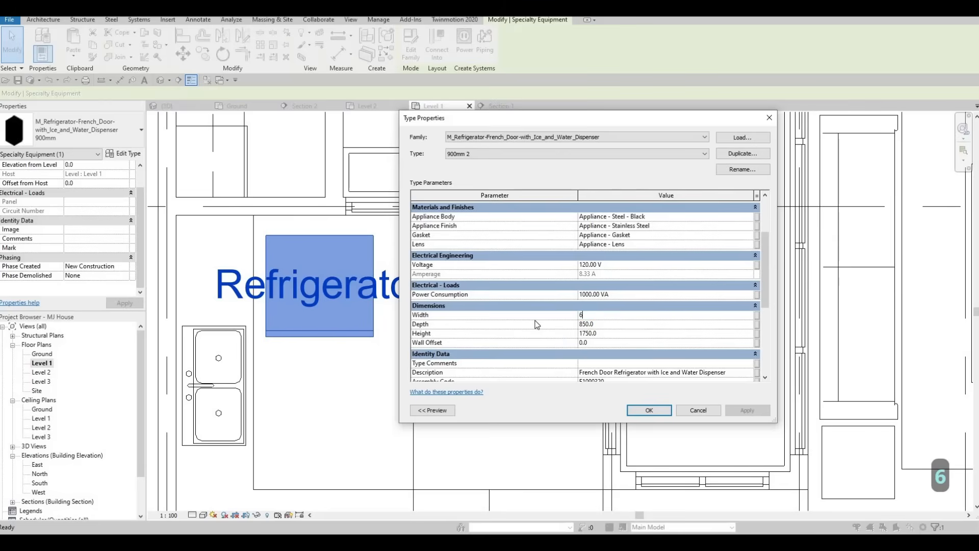
key(BackSpace)
text(50)
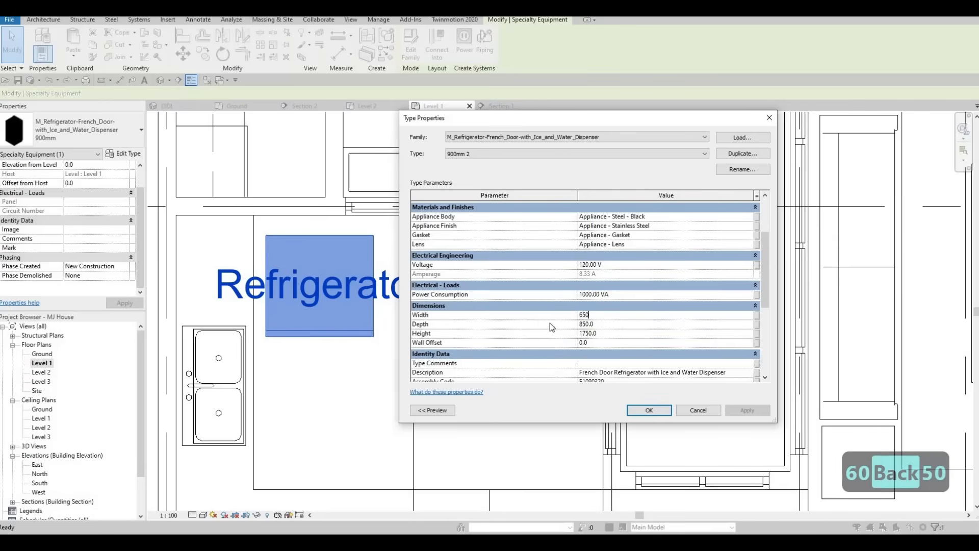
key(Return)
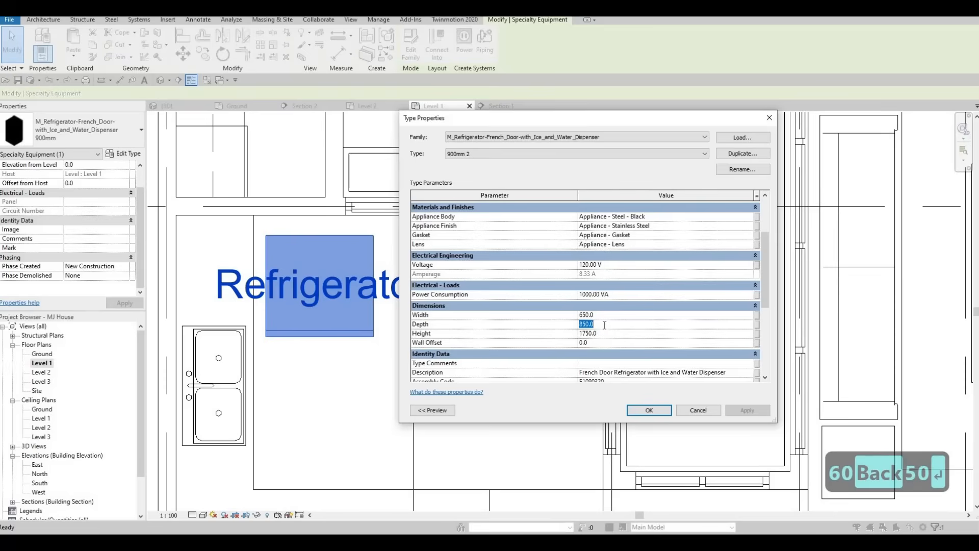
text(700)
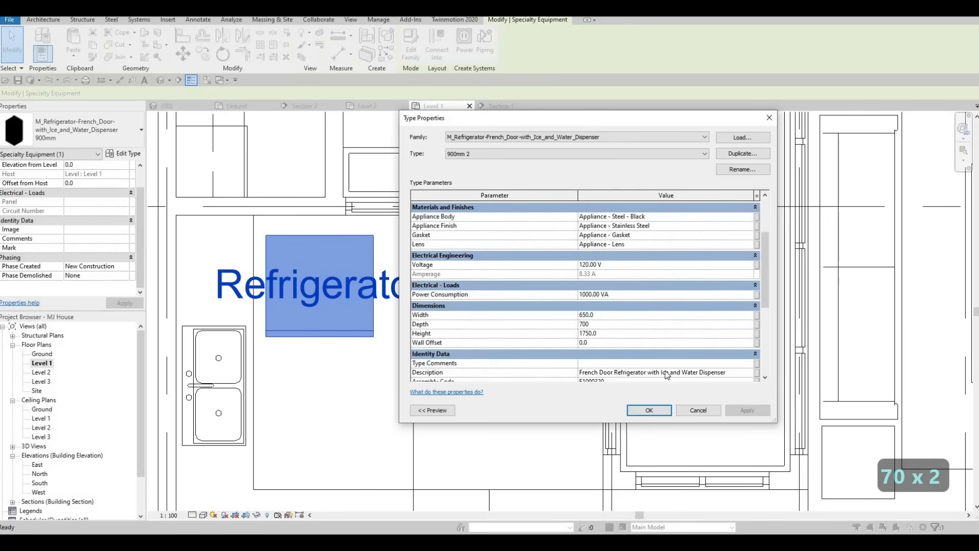
click(663, 413)
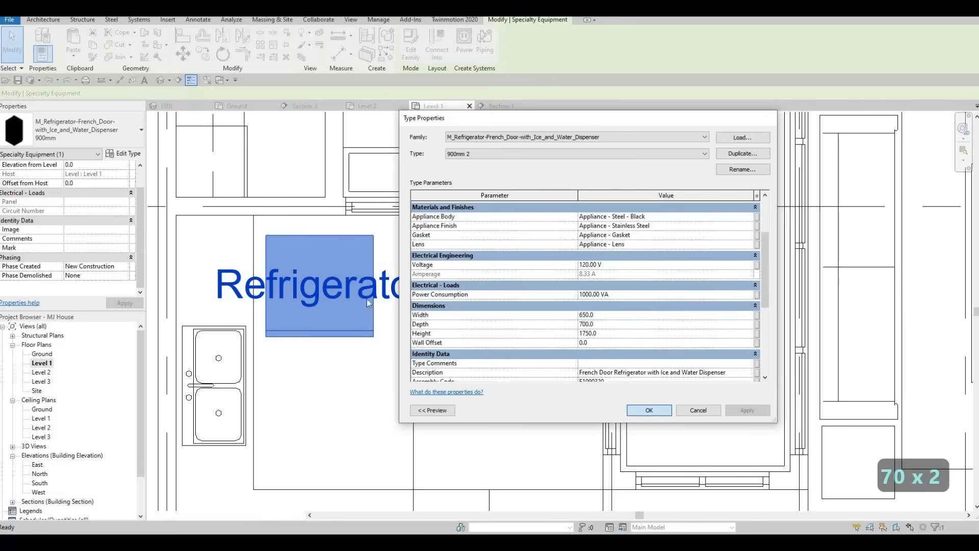
key(Escape)
middle_drag(420, 295, 480, 326)
Drag the refrigerator flush along the top exterior wall, then nudge it right beside the counter.
key(Escape)
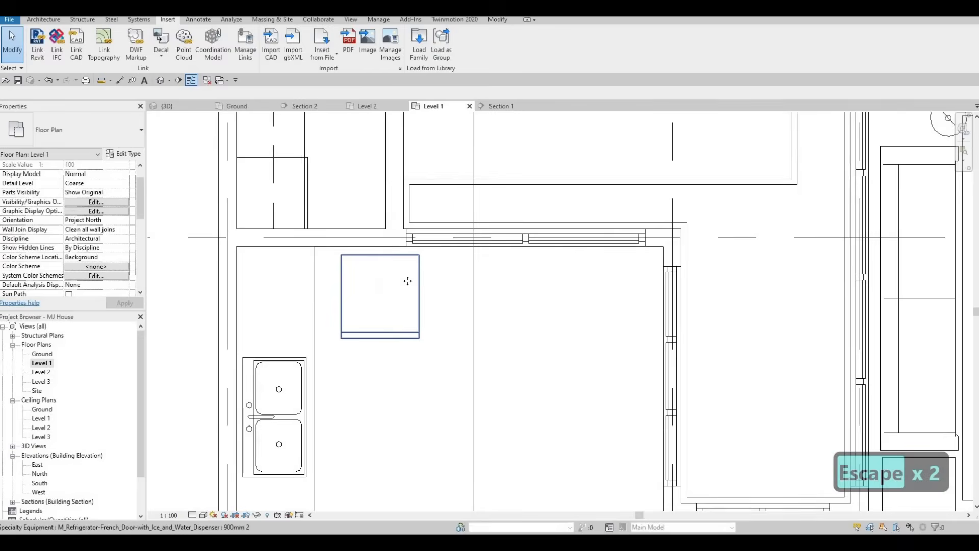
click(395, 275)
drag(394, 276, 412, 284)
middle_drag(406, 285, 434, 285)
key(Escape)
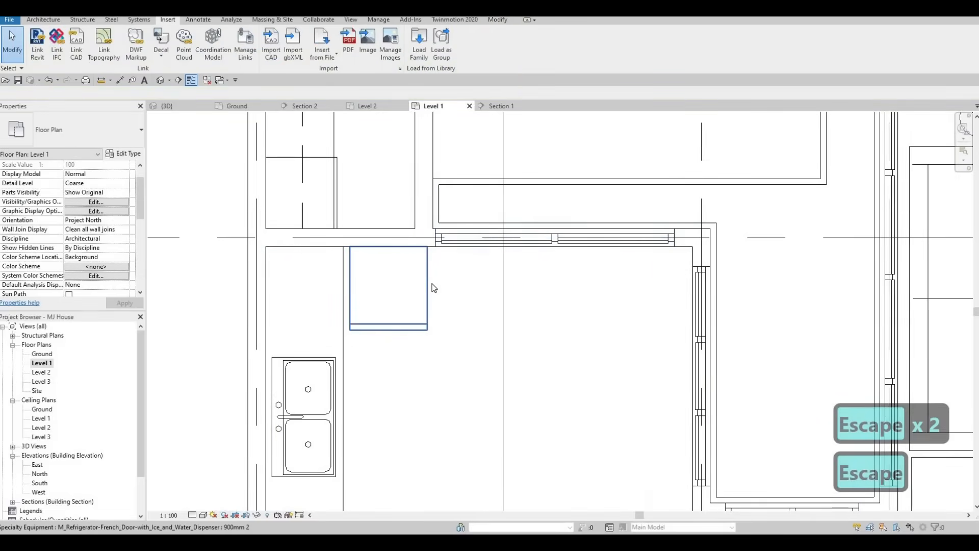
click(431, 249)
scroll(431, 248, up, 2)
key(Right)
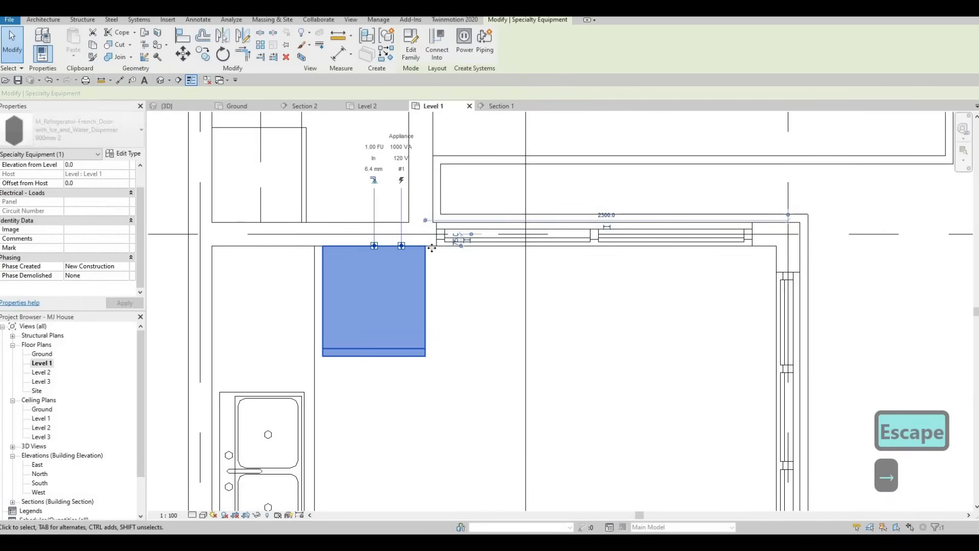
key(Escape)
scroll(360, 283, down, 4)
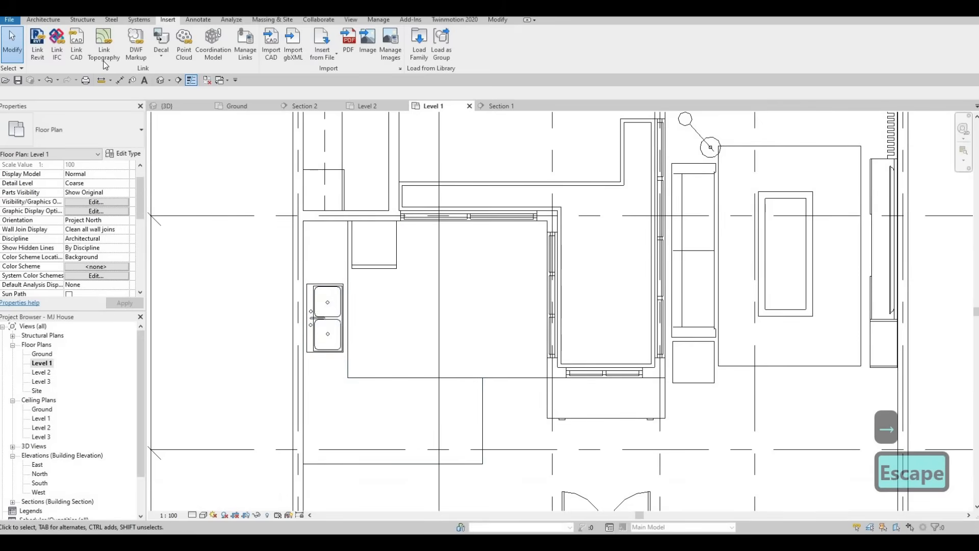
Draw a section line across the sink and refrigerator and flip its viewing direction.
click(180, 81)
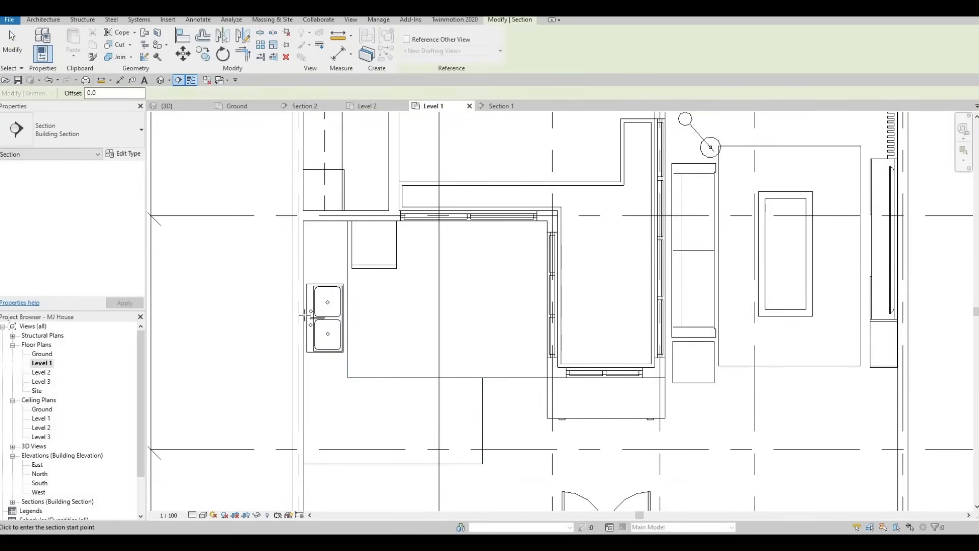
click(513, 316)
key(Escape)
key(Escape)
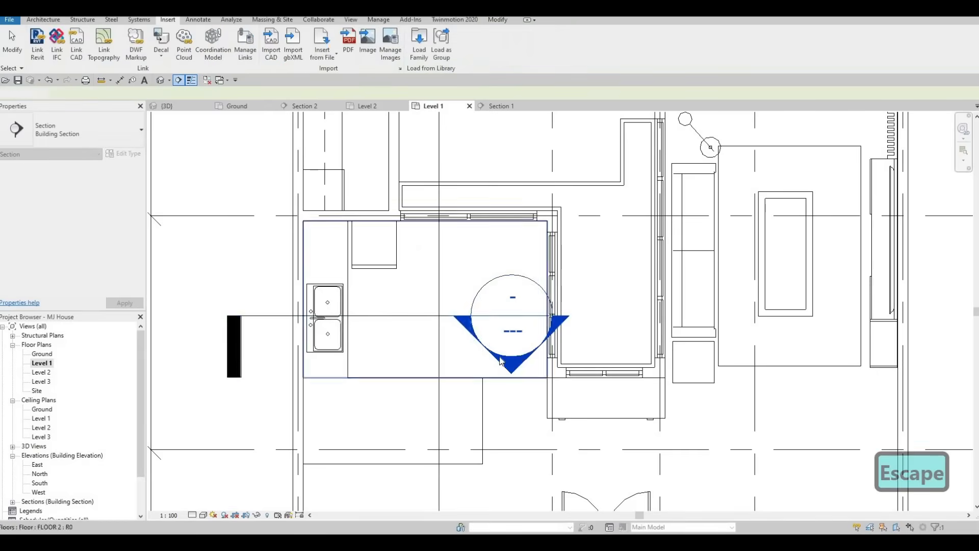
click(423, 317)
scroll(419, 316, down, 3)
click(419, 271)
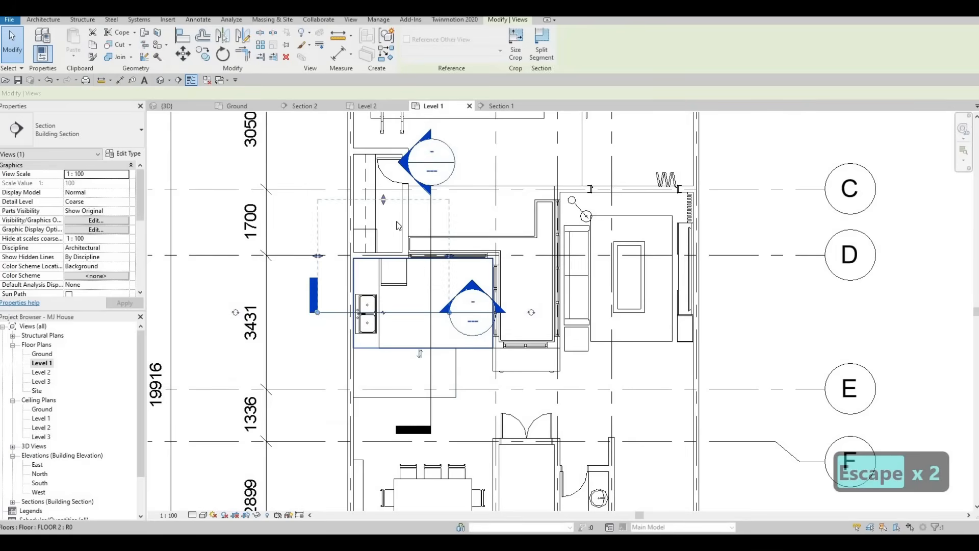
key(Escape)
key(Escape)
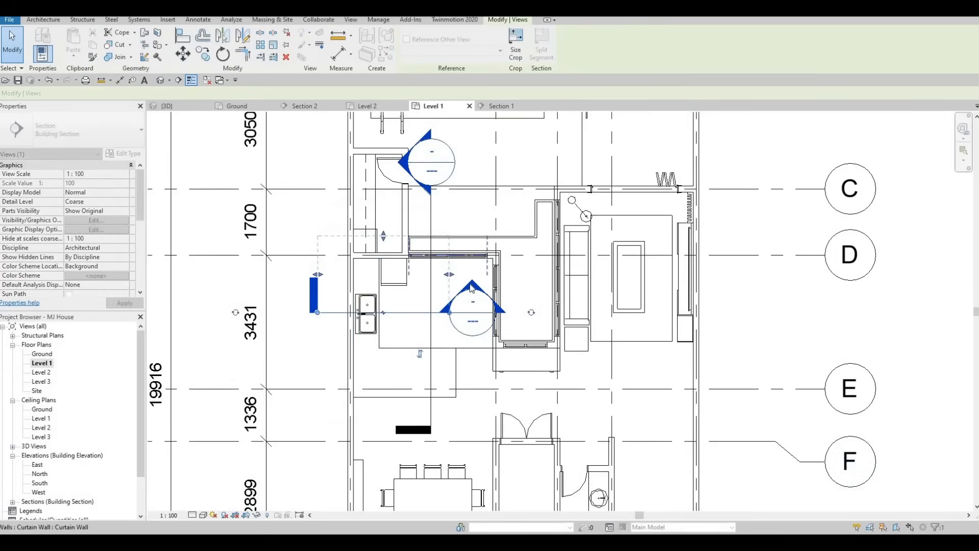
Open the Section 3 view and select the refrigerator standing beside the sink.
double_click(471, 288)
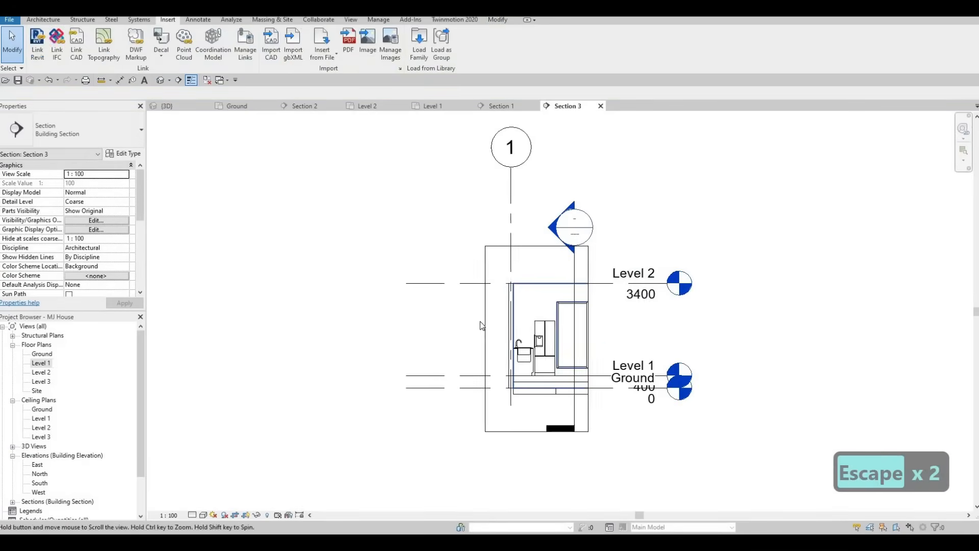
scroll(479, 317, up, 6)
key(Escape)
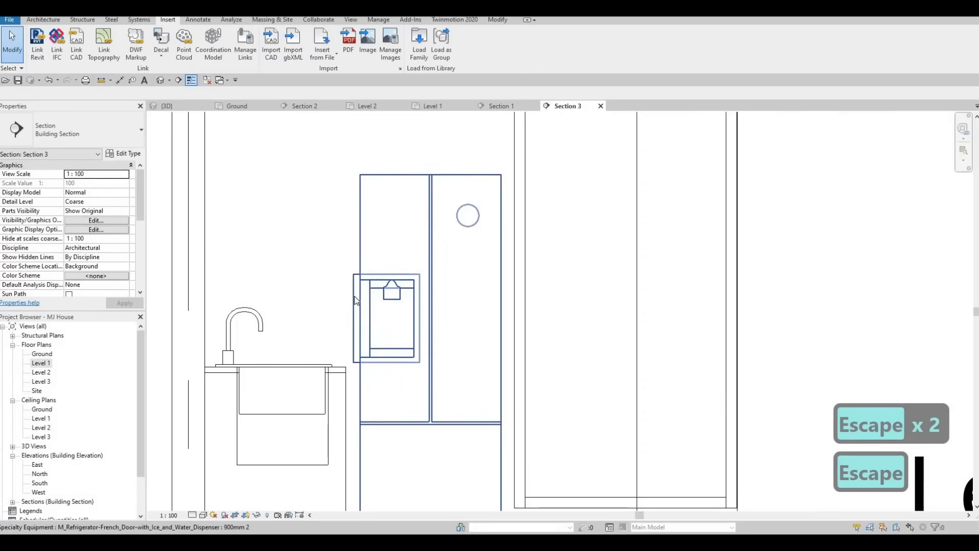
click(354, 265)
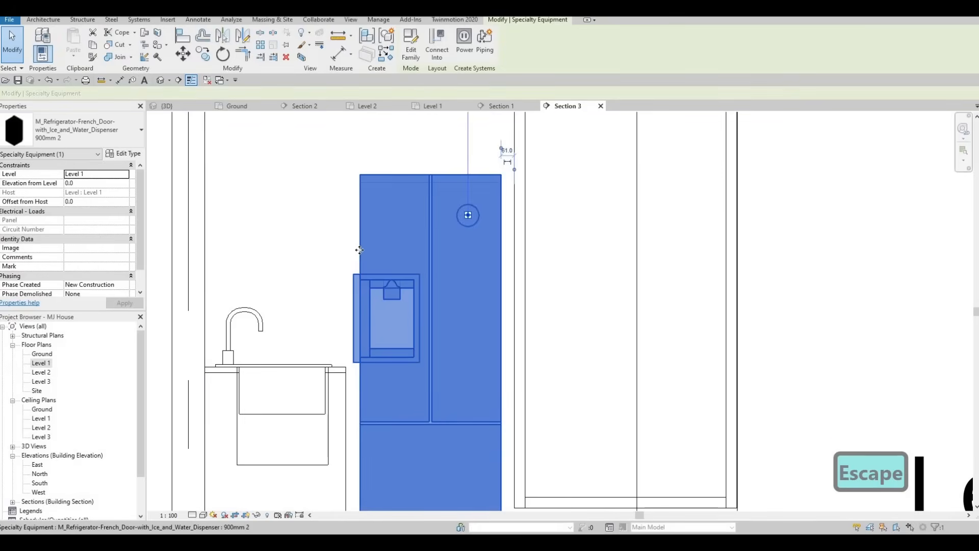
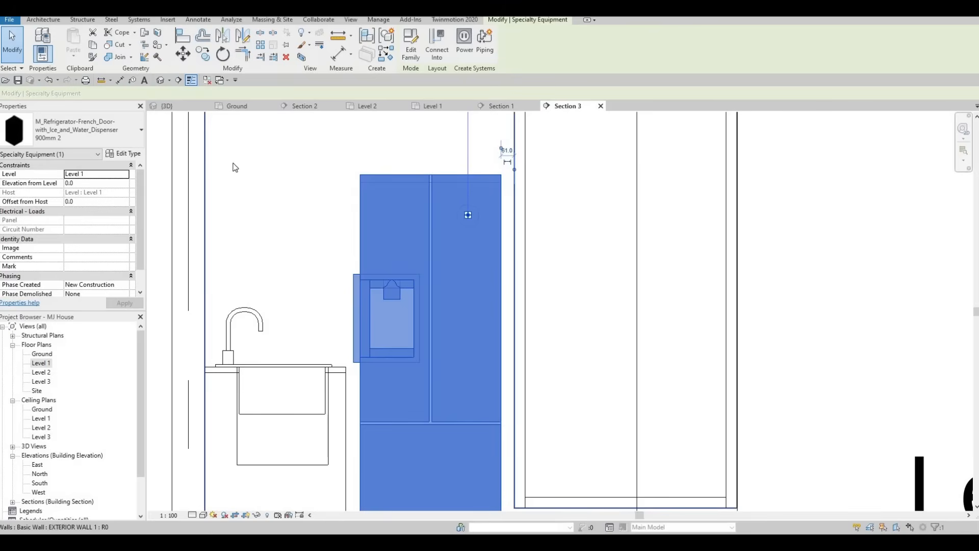
Delete the French-door refrigerator from the Section 3 view.
key(Escape)
click(434, 196)
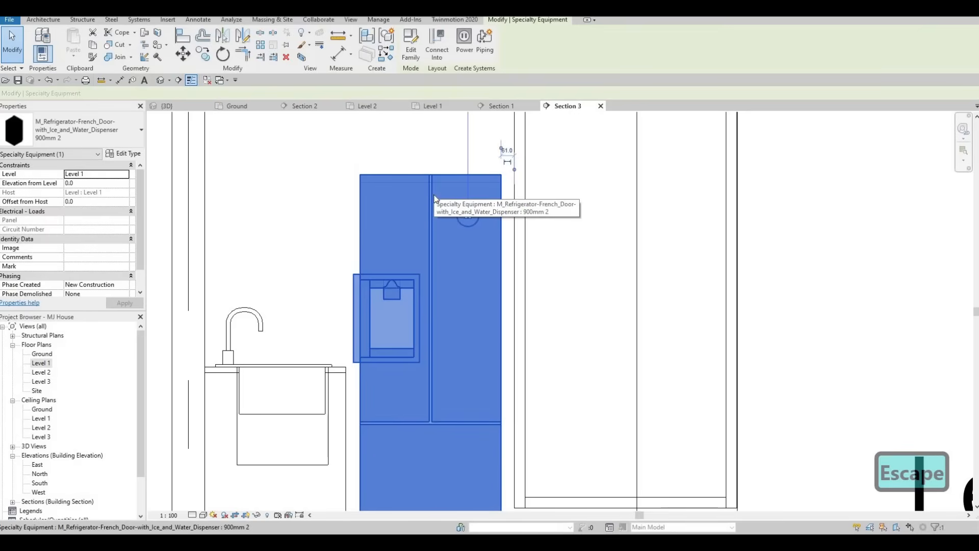
key(Delete)
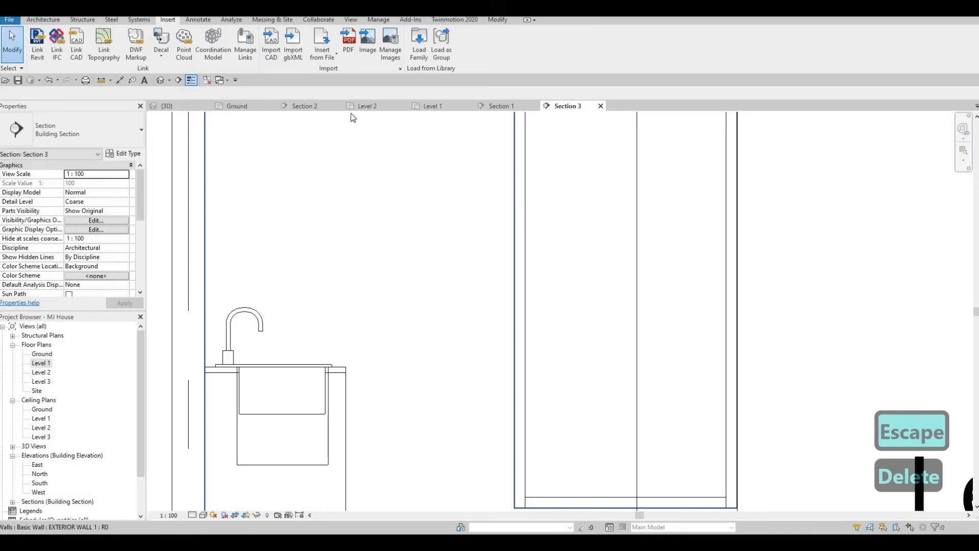
Return to the Level 1 floor plan with the kitchen in view.
click(433, 106)
scroll(379, 209, down, 1)
key(Escape)
middle_drag(387, 219, 356, 197)
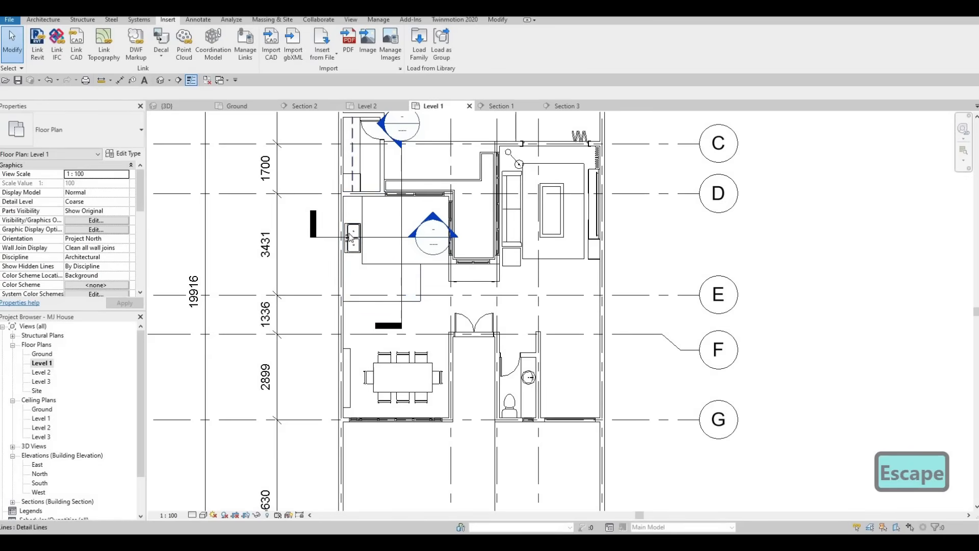
Select the counter and floor pieces, excluding the curtain wall, and nudge them south.
key(Escape)
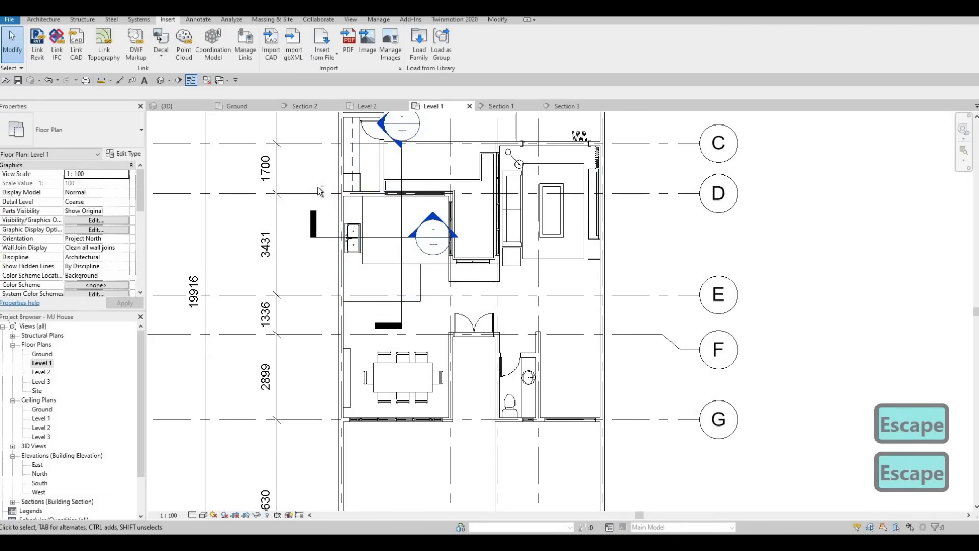
drag(430, 313, 317, 194)
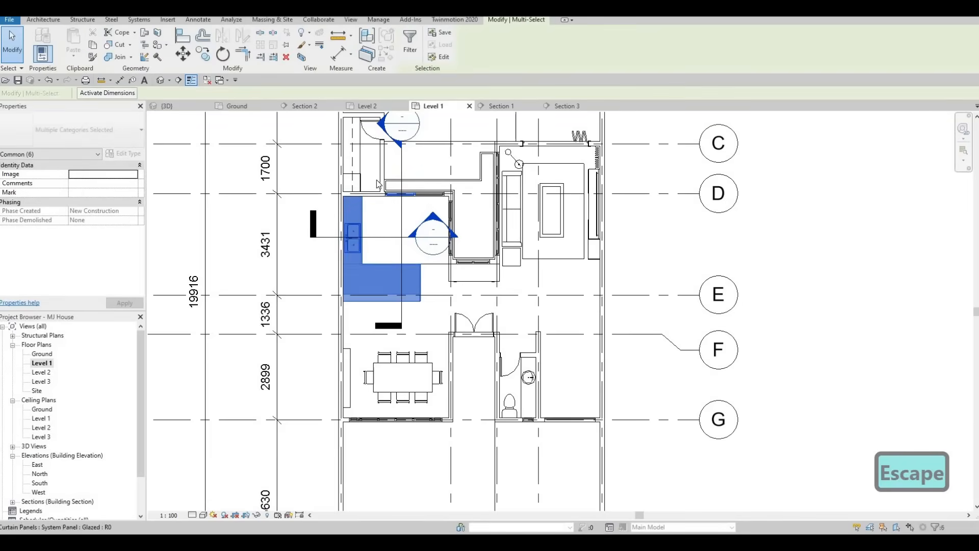
scroll(378, 178, up, 4)
mouse_move(488, 251)
shift+mouse_down()
mouse_move(357, 174)
mouse_move(513, 266)
shift+mouse_up()
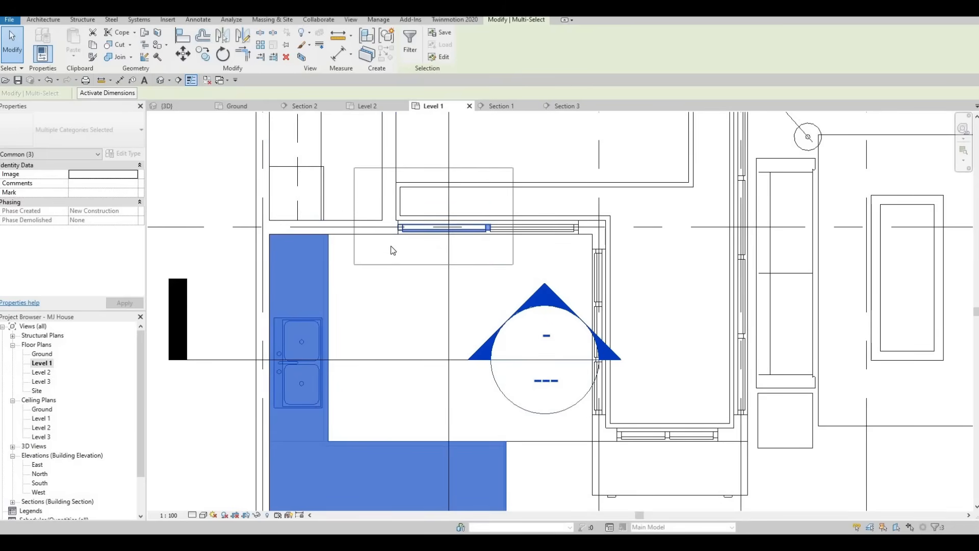
scroll(407, 303, down, 2)
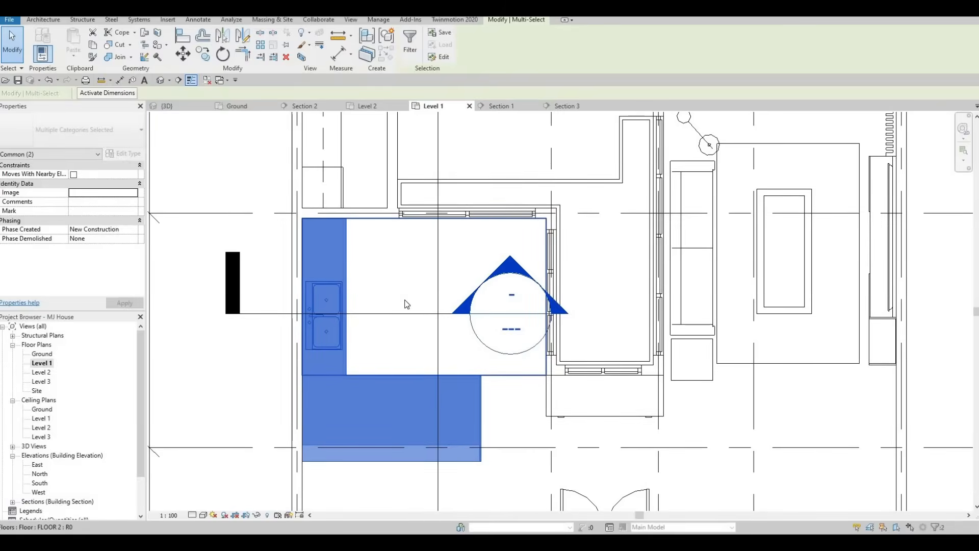
key(Down)
key(Down)
key(Down)
key(Down)
key(Down)
key(Down)
key(Down)
key(Down)
key(Down)
key(Down)
key(Down)
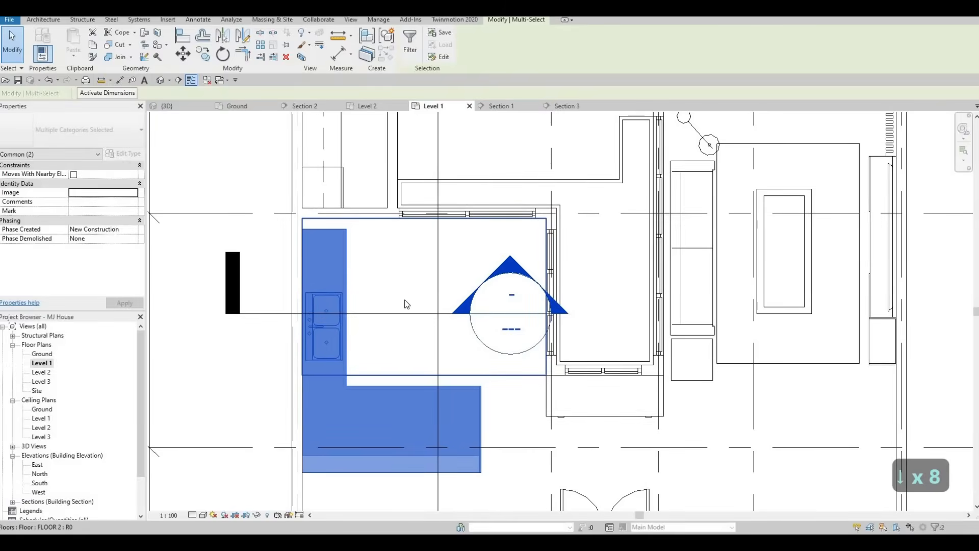
key(Down)
key(Down)
key(Down)
key(Down)
key(Down)
key(Down)
key(Down)
key(Down)
key(Down)
key(Down)
key(Down)
key(Down)
key(Down)
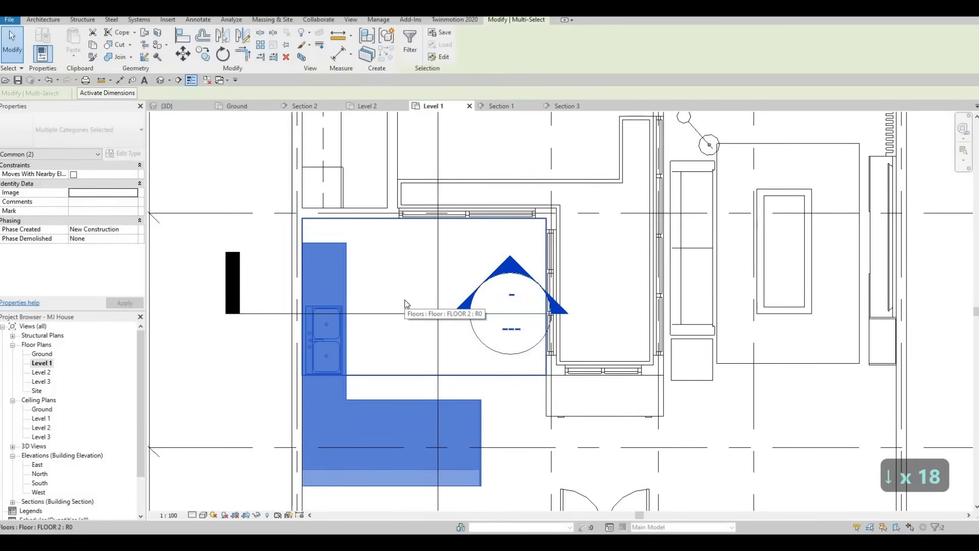
key(Down)
key(Down)
scroll(403, 307, down, 3)
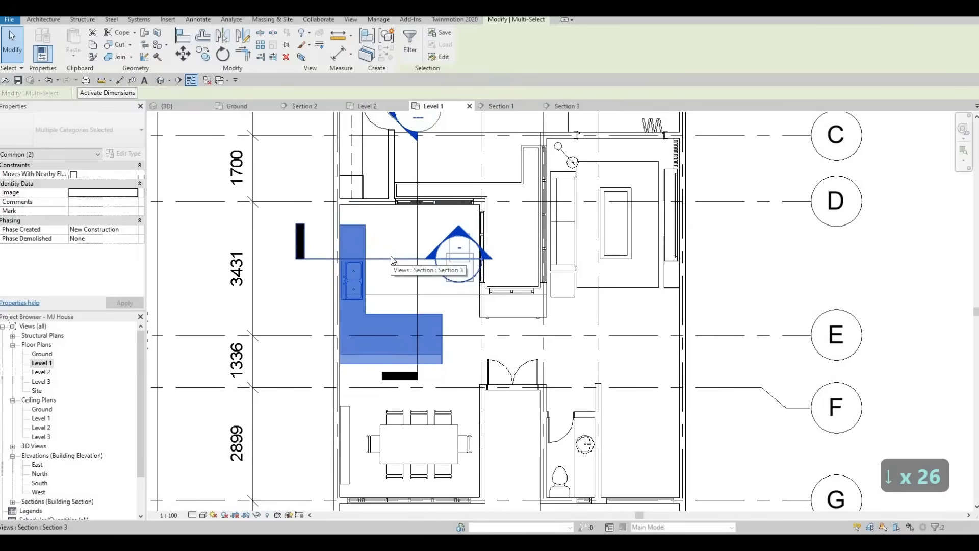
key(Up)
key(Up)
key(Up)
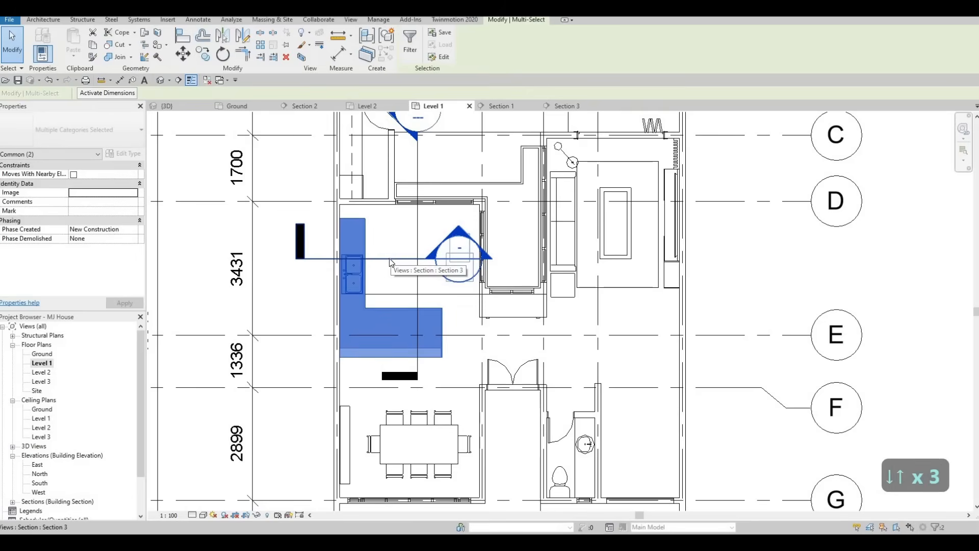
key(Up)
key(Up)
key(Escape)
key(Escape)
Pull the countertop's top end down, reducing its volume to 3.349 m³.
key(Escape)
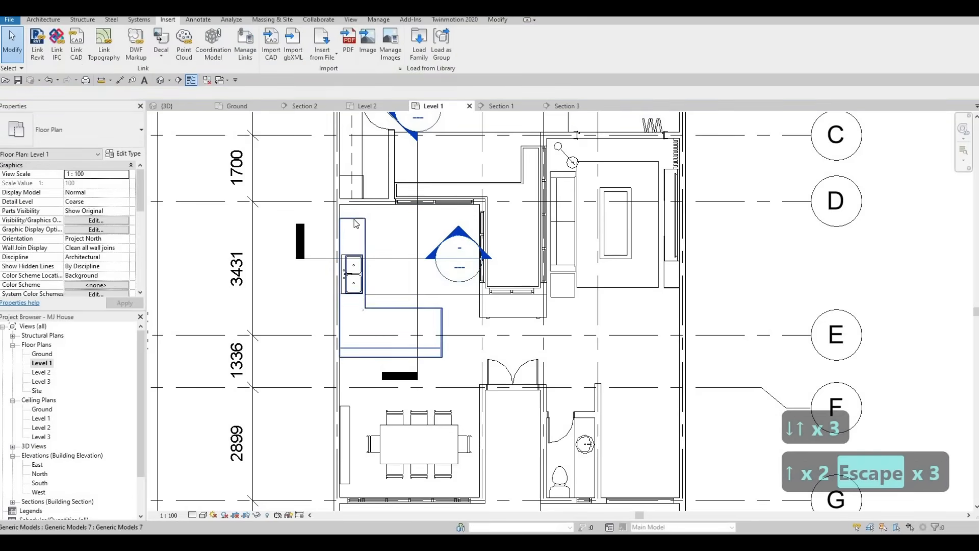
click(354, 220)
scroll(354, 229, up, 2)
drag(352, 219, 352, 261)
scroll(352, 245, up, 3)
key(Escape)
scroll(355, 262, down, 2)
scroll(366, 258, up, 3)
scroll(392, 291, down, 7)
middle_drag(398, 310, 407, 272)
scroll(395, 285, down, 3)
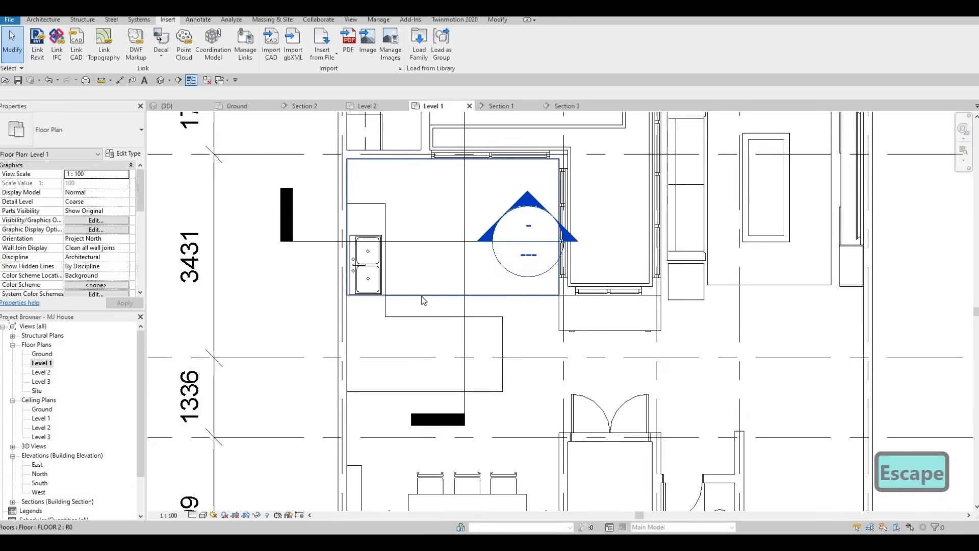
Move FLOOR 2's bottom boundary line south and finish the boundary sketch.
click(419, 243)
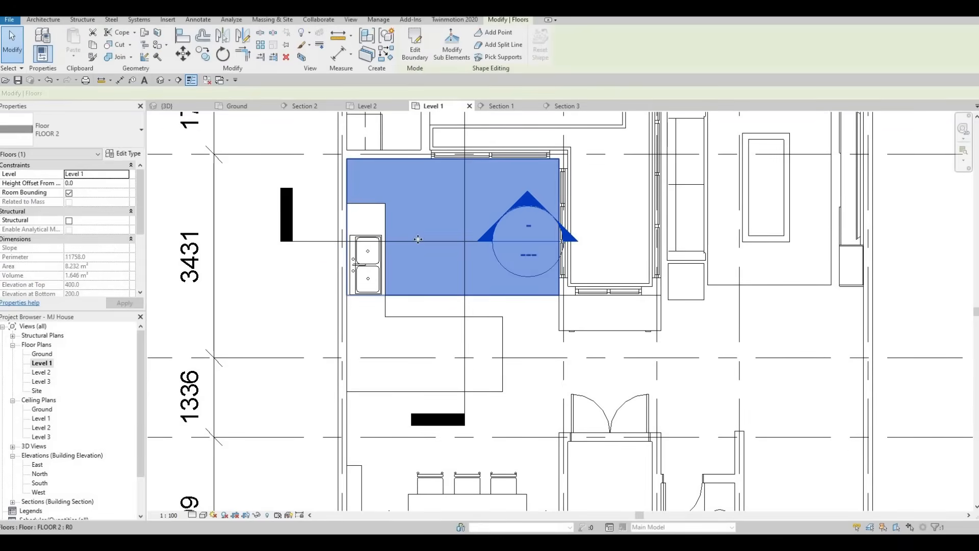
click(415, 46)
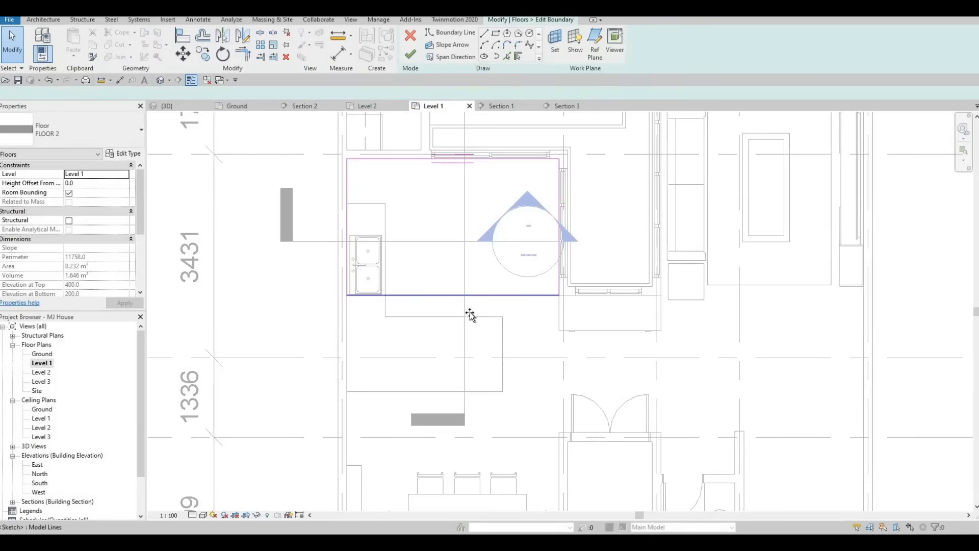
click(470, 317)
drag(471, 318, 471, 317)
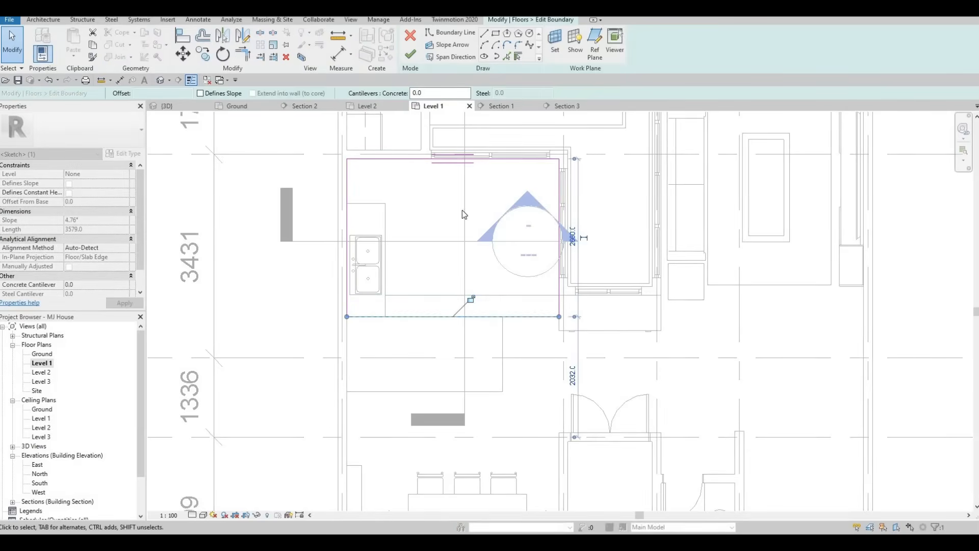
click(410, 53)
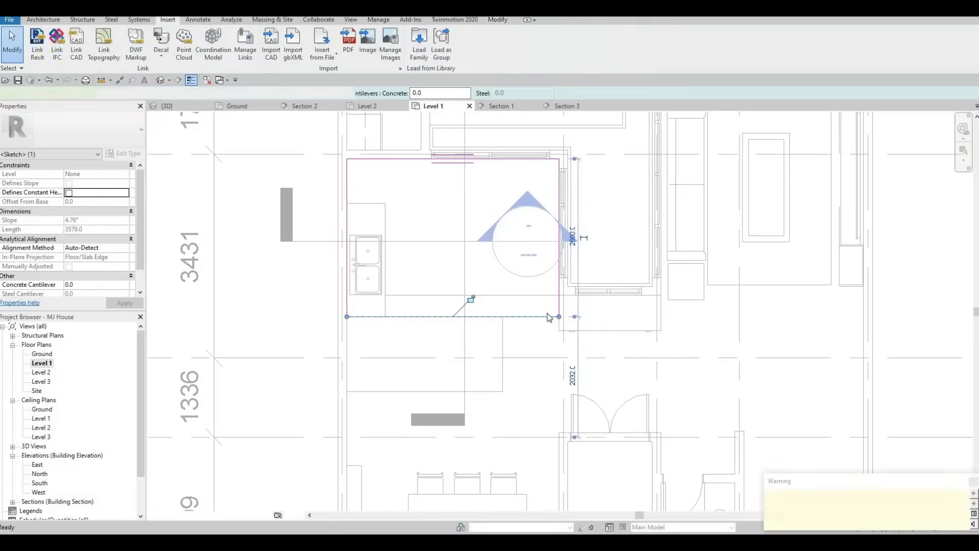
key(Escape)
key(Escape)
Tab-cycle through the overlapping floors to select the large FLOOR 1 underneath.
key(Tab)
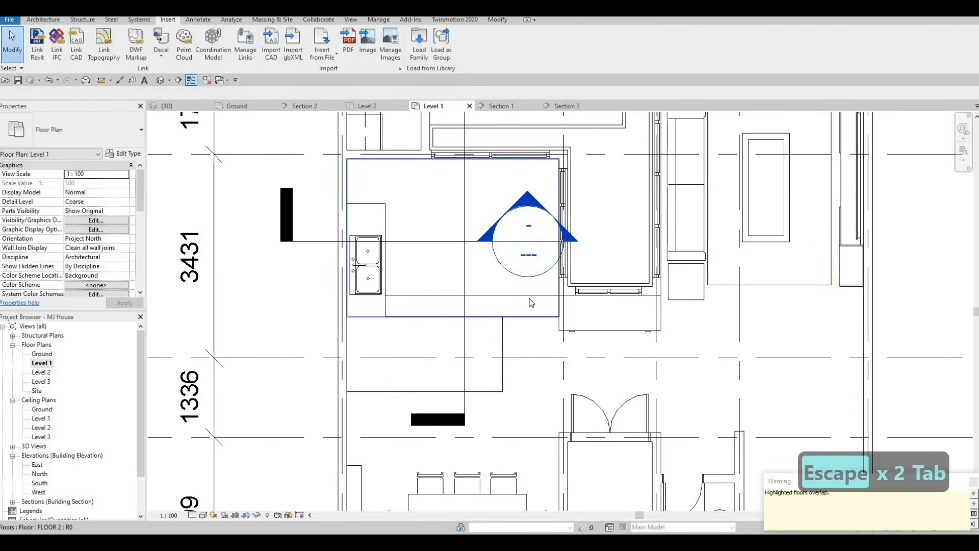
click(530, 300)
key(Escape)
key(Escape)
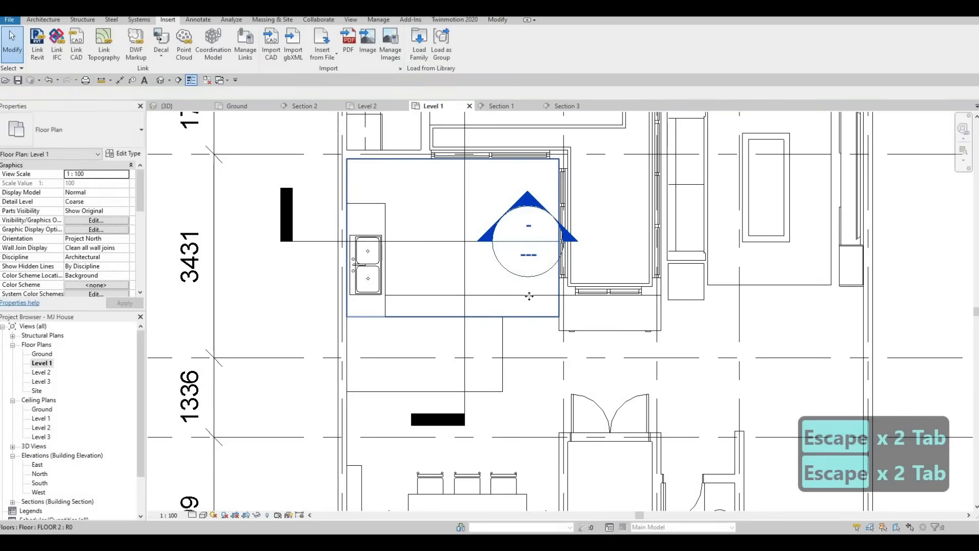
key(Tab)
click(529, 298)
key(Escape)
key(Tab)
click(606, 341)
Sketch new vertical and horizontal boundary lines on FLOOR 1 around the raised kitchen slab.
double_click(598, 330)
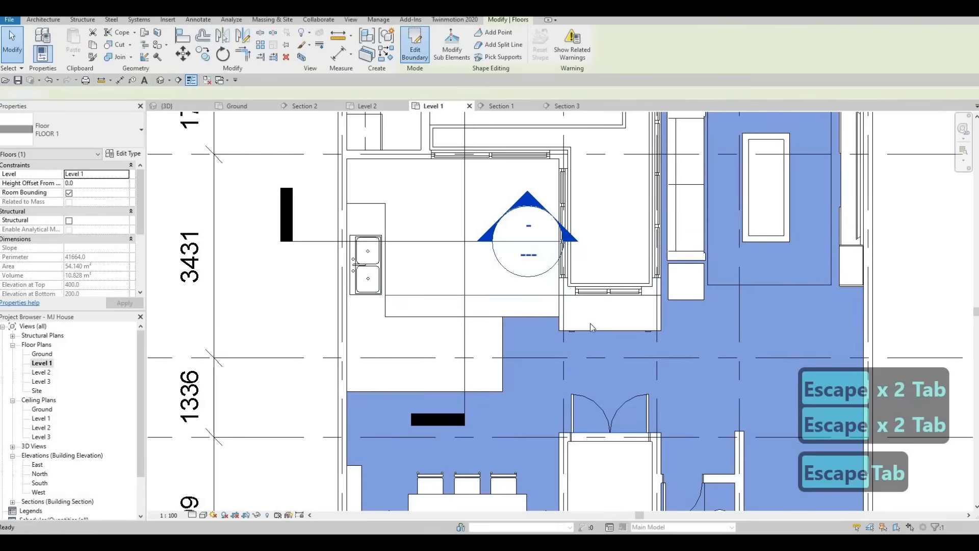
click(495, 57)
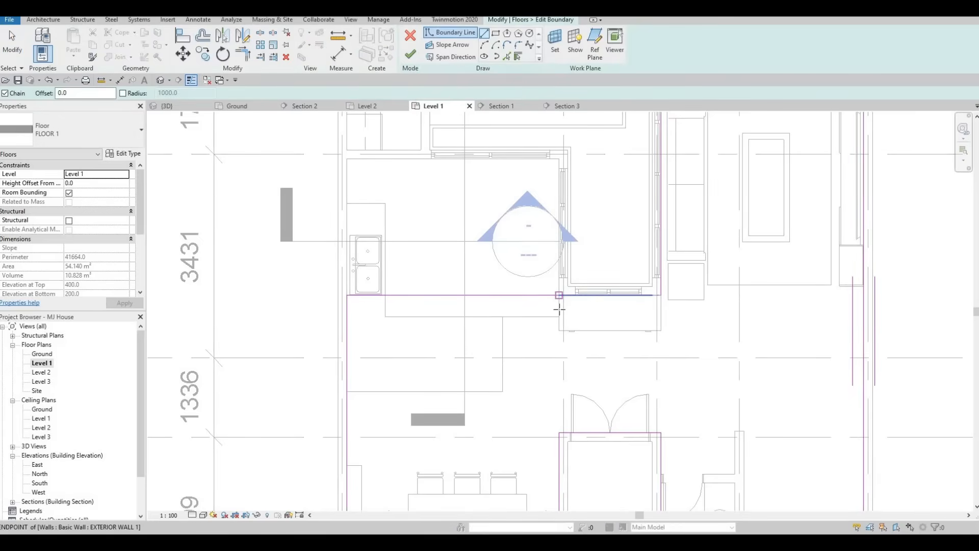
scroll(566, 295, up, 2)
click(550, 295)
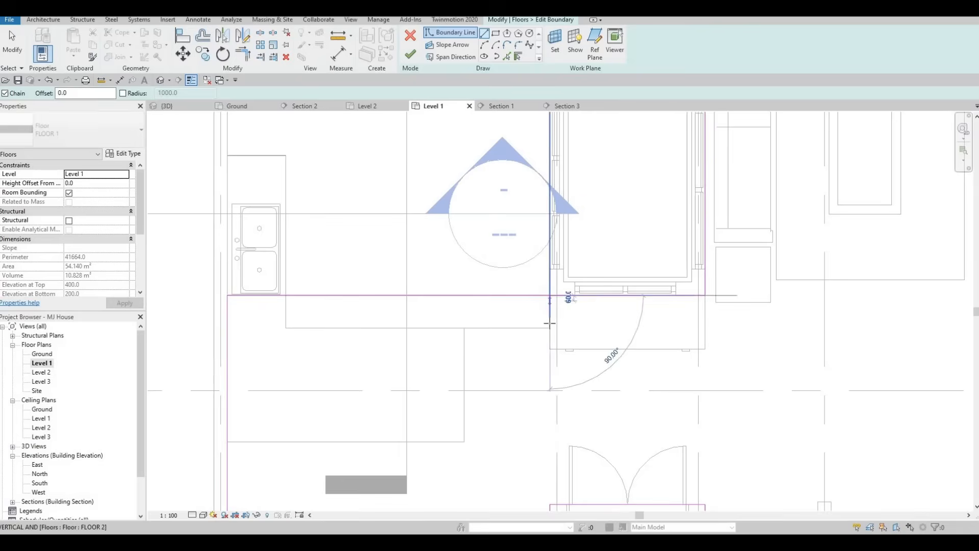
click(550, 328)
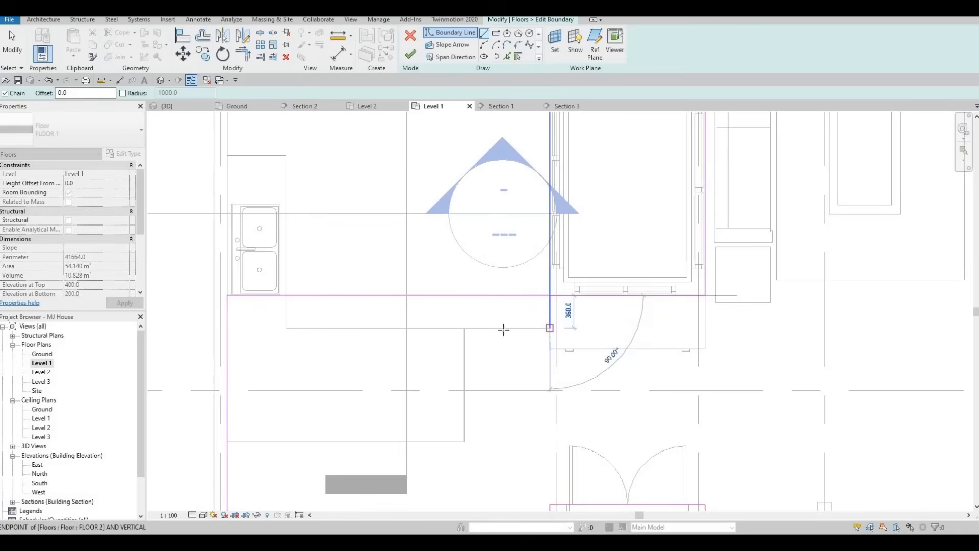
click(267, 332)
key(Escape)
key(Escape)
key(Escape)
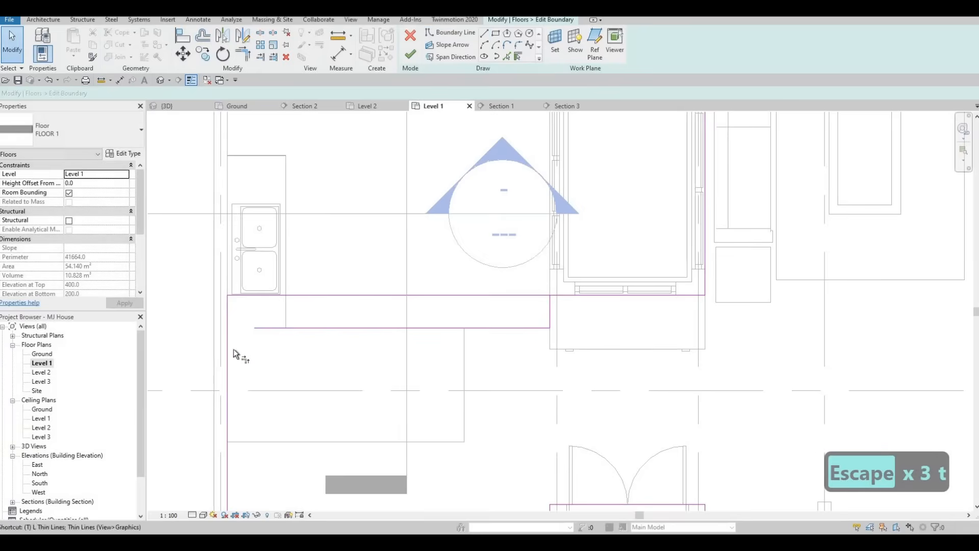
Trim FLOOR 1's new boundary lines into clean corners with the existing boundary.
click(227, 353)
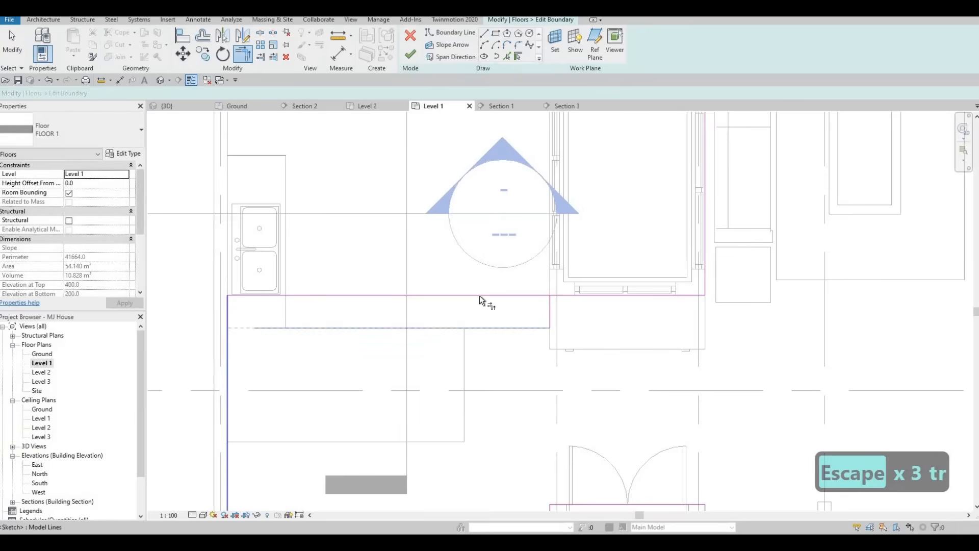
click(554, 295)
click(549, 307)
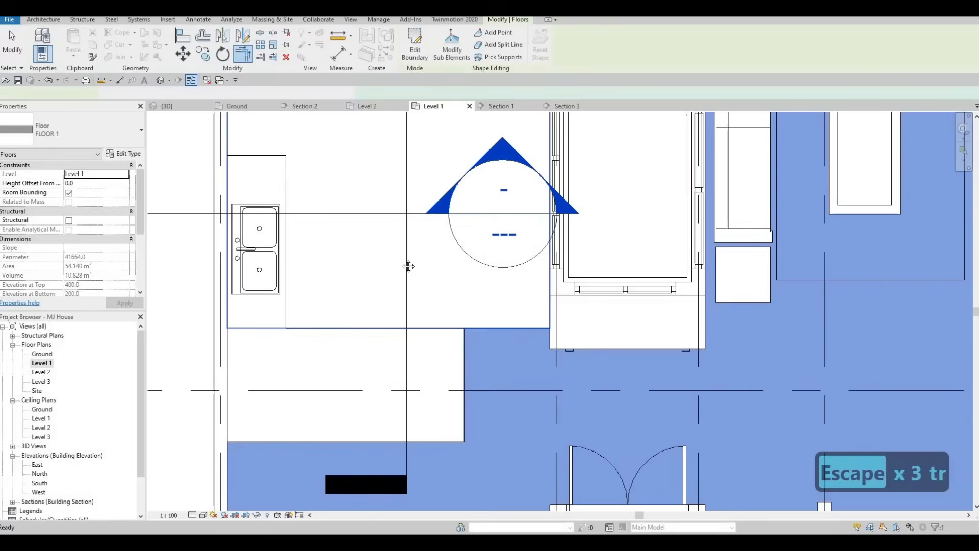
key(Escape)
scroll(400, 265, down, 2)
key(Escape)
middle_drag(359, 275, 357, 290)
scroll(381, 283, down, 2)
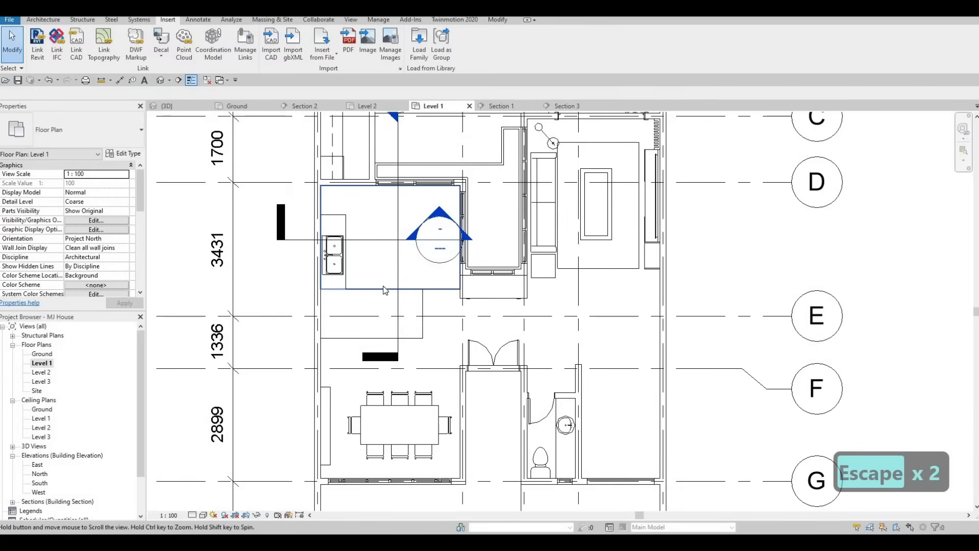
Pull the L-shaped counter's top end down slightly.
middle_drag(412, 289, 412, 312)
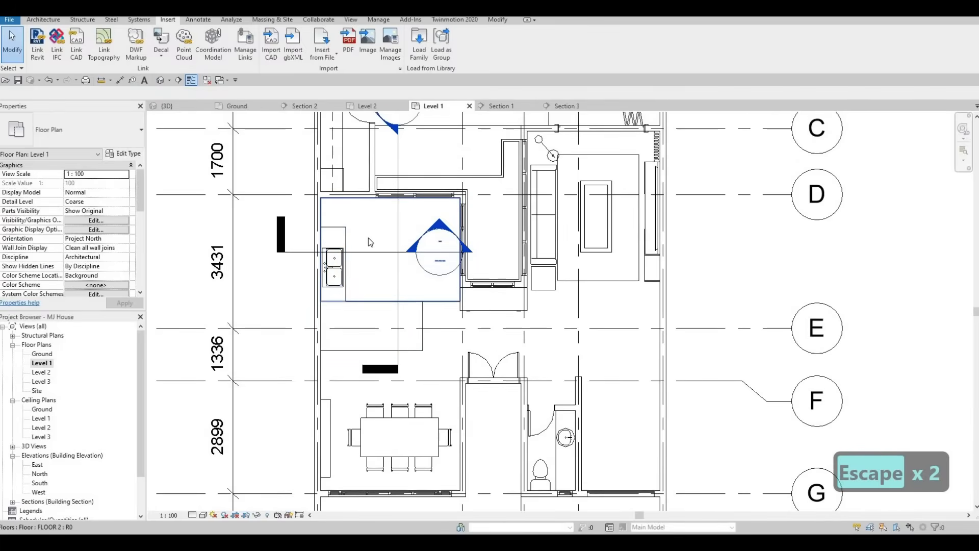
key(Escape)
scroll(342, 239, up, 2)
click(316, 239)
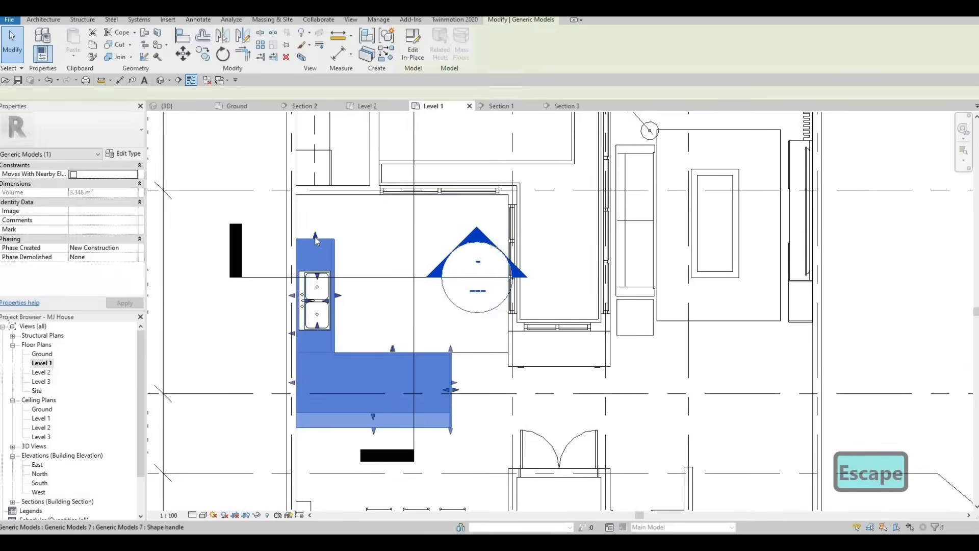
scroll(317, 247, up, 1)
drag(316, 239, 316, 246)
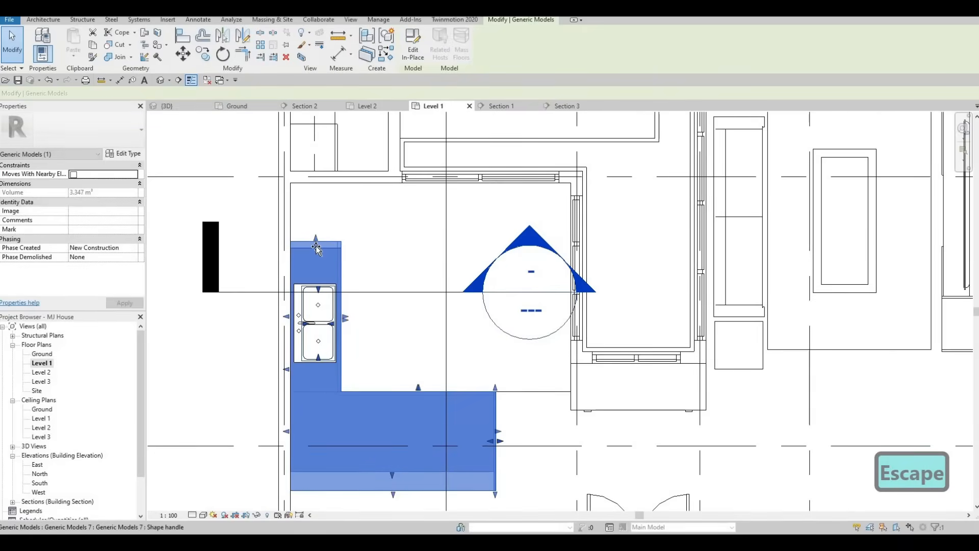
scroll(317, 242, up, 1)
key(Escape)
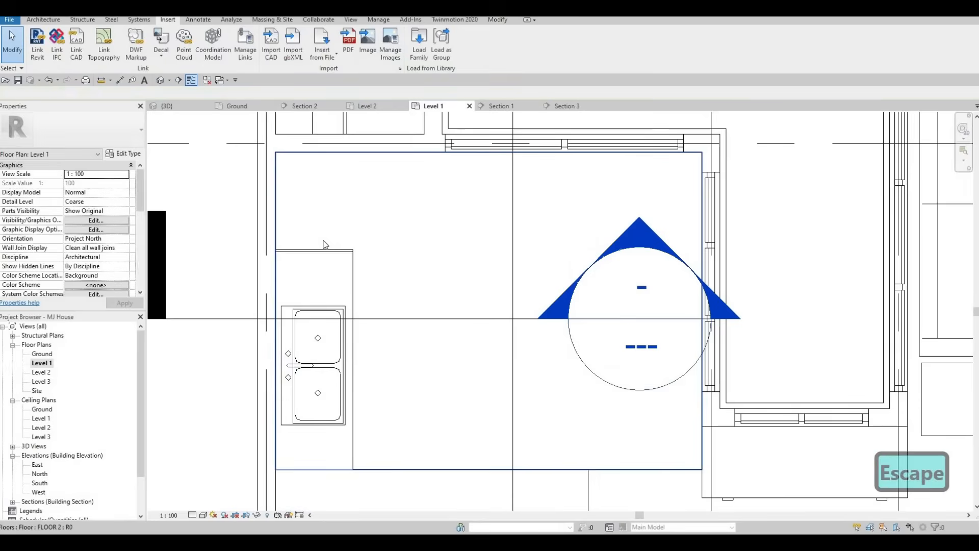
key(Escape)
Place a rotated 900mm French-door refrigerator above the sink counter and open its type properties.
key(c)
key(m)
key(space)
key(space)
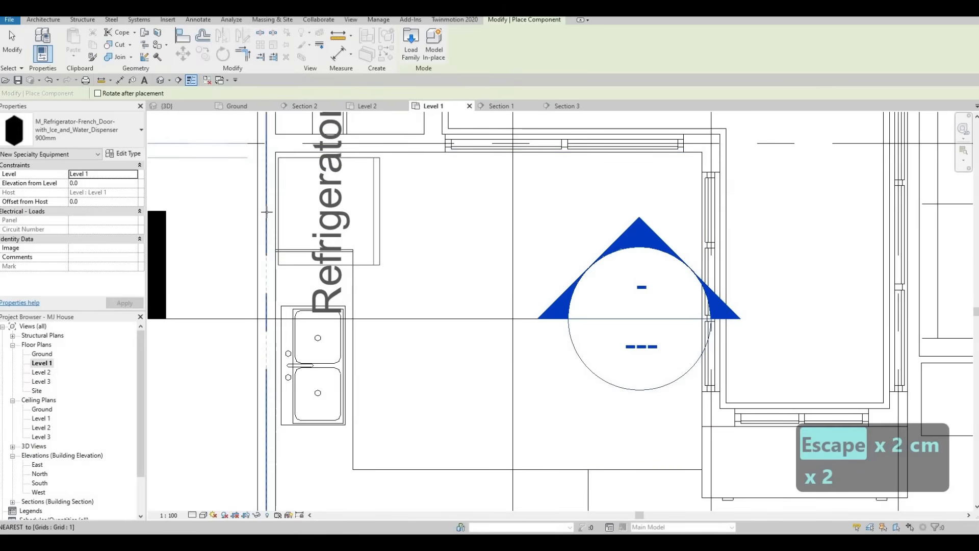
click(319, 218)
key(Escape)
key(Escape)
key(Escape)
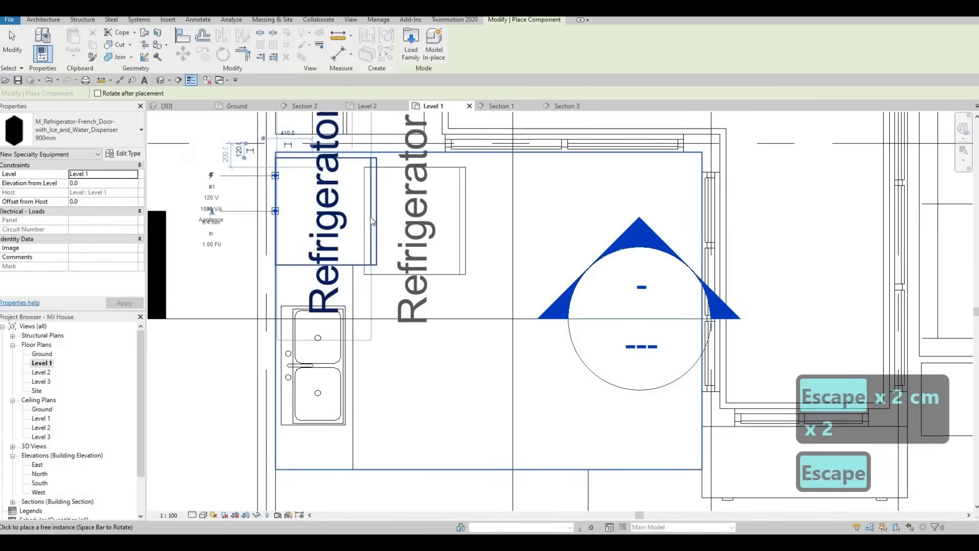
click(369, 216)
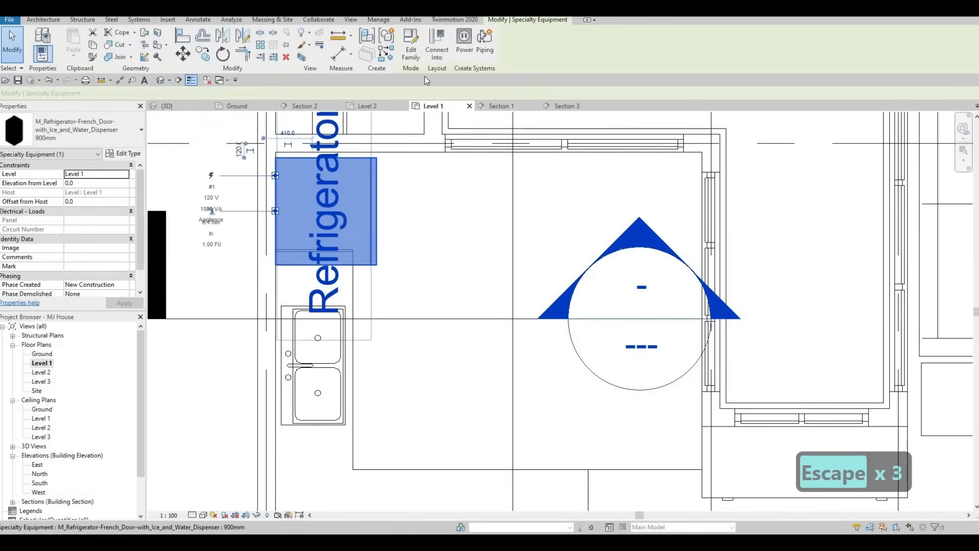
click(127, 153)
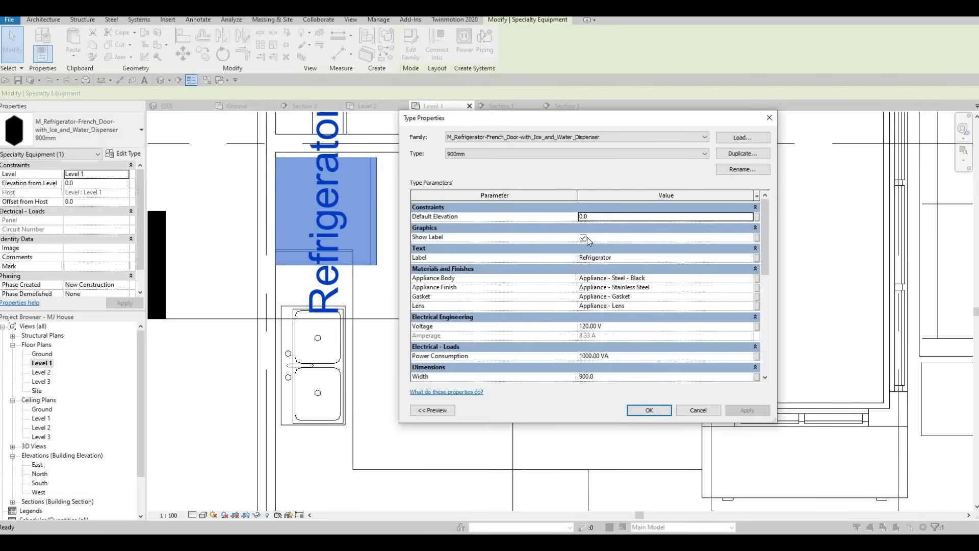
Duplicate the refrigerator type as 900mm 3 with Show Label turned off.
click(583, 238)
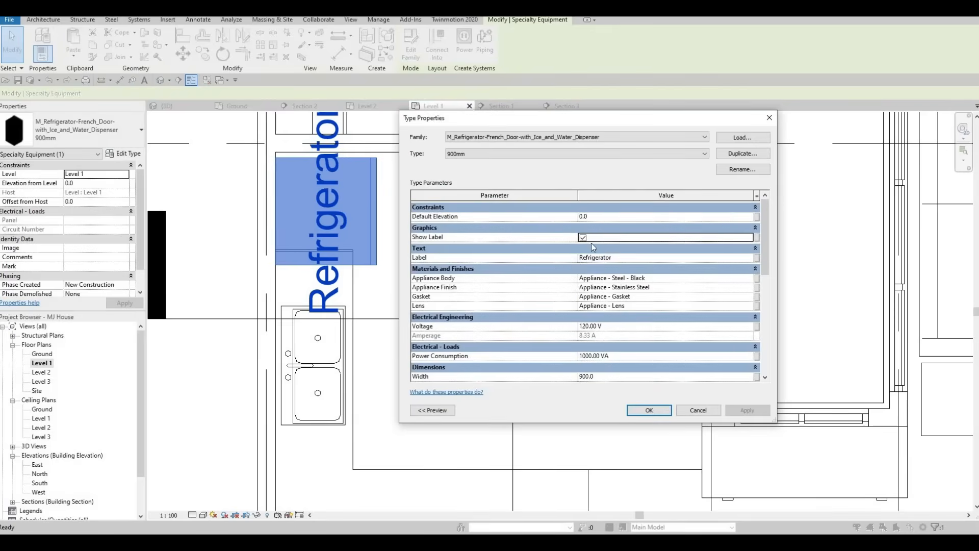
click(742, 153)
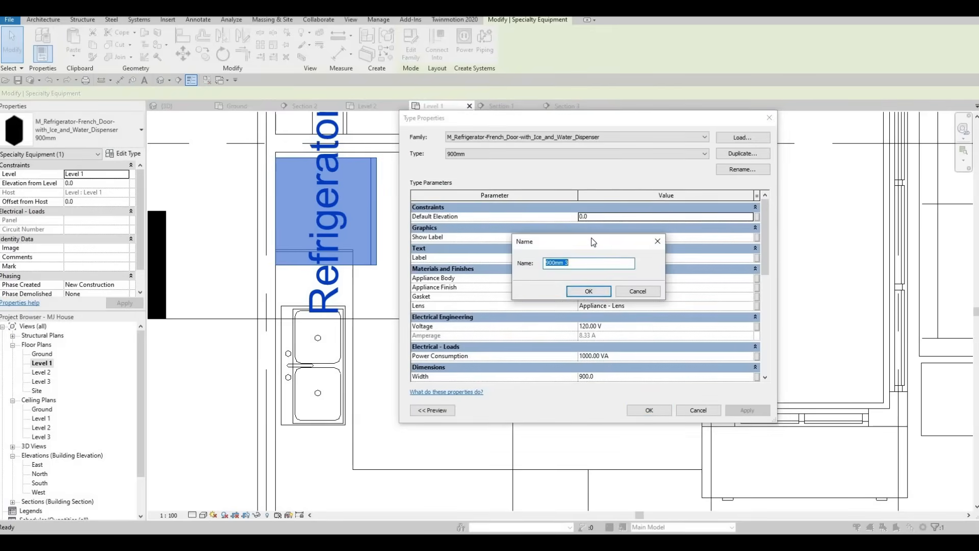
key(Return)
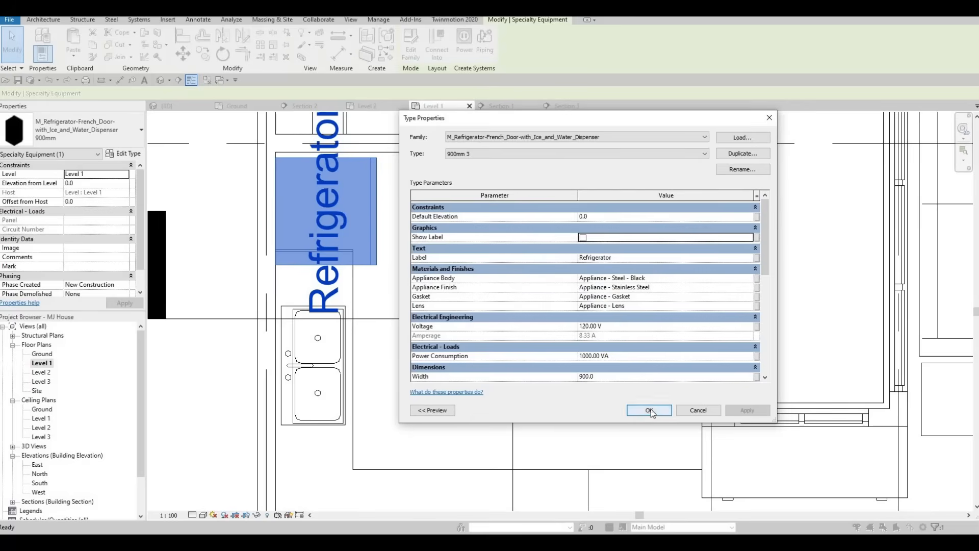
click(651, 409)
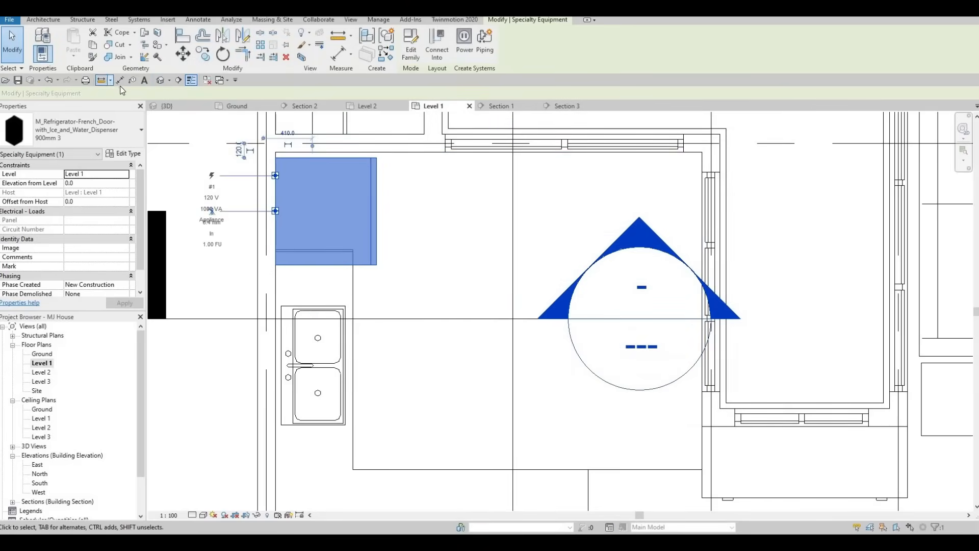
Set the type's Depth to 750, Width to 800 and Wall Offset to 0.
click(129, 153)
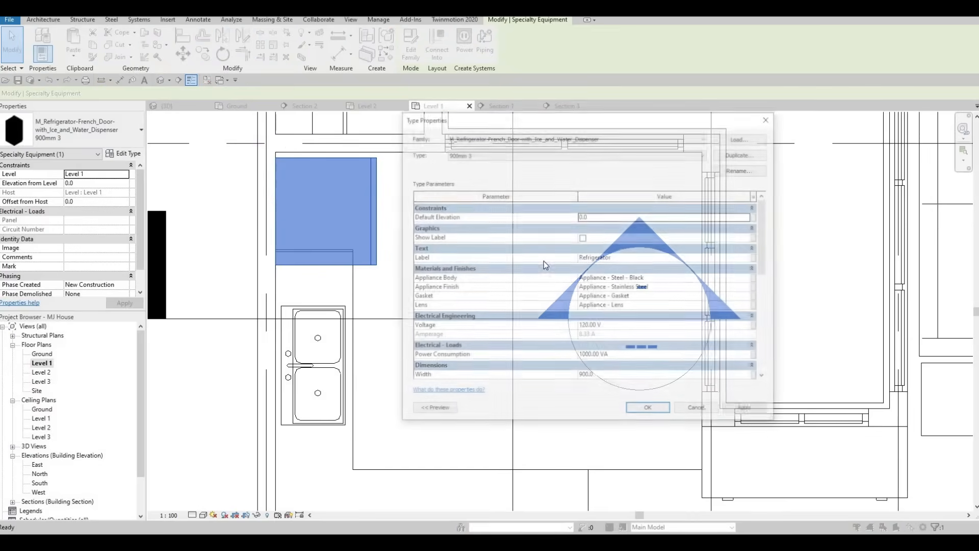
scroll(592, 283, down, 4)
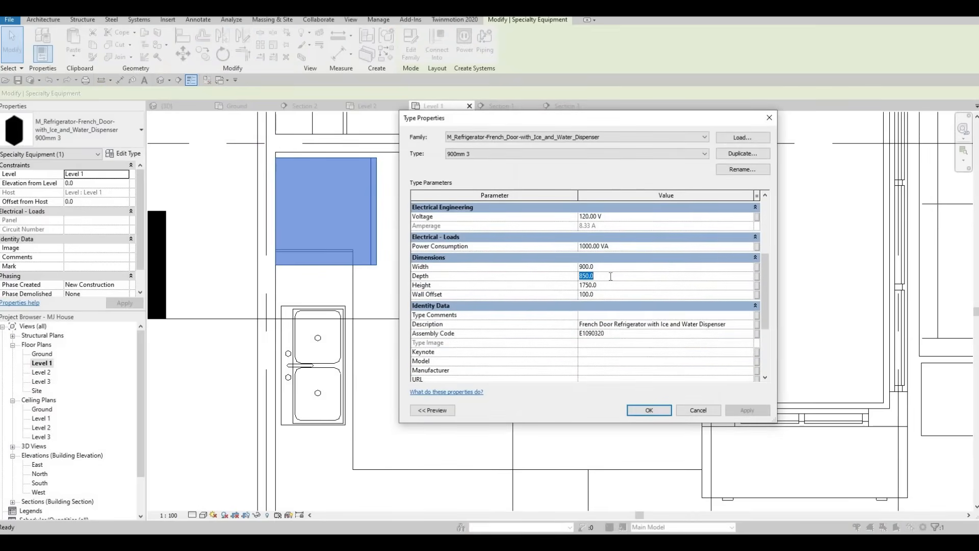
text(750)
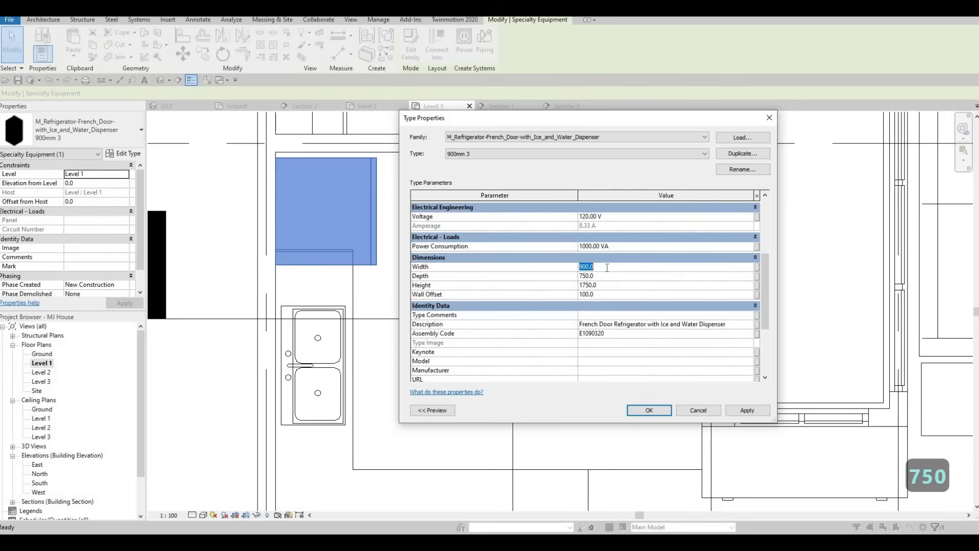
text(800)
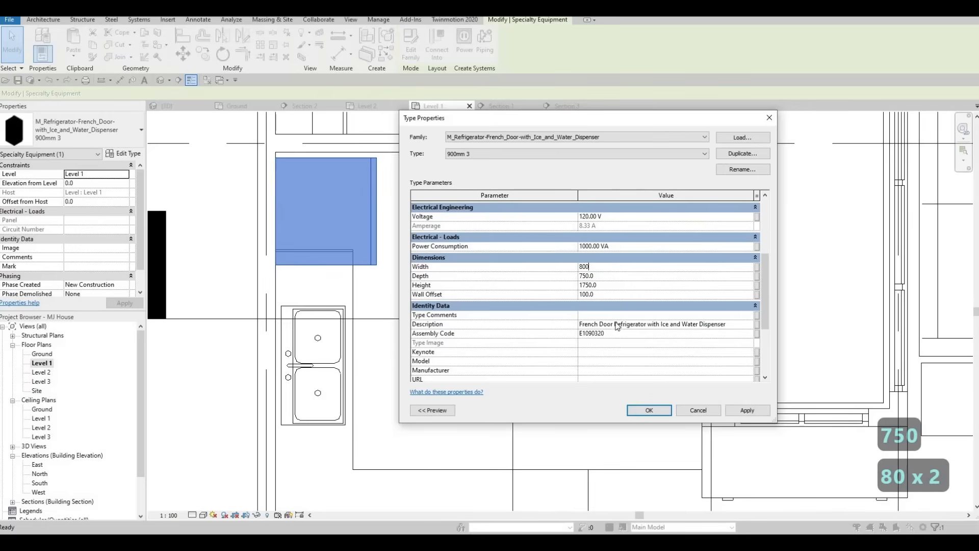
text(0)
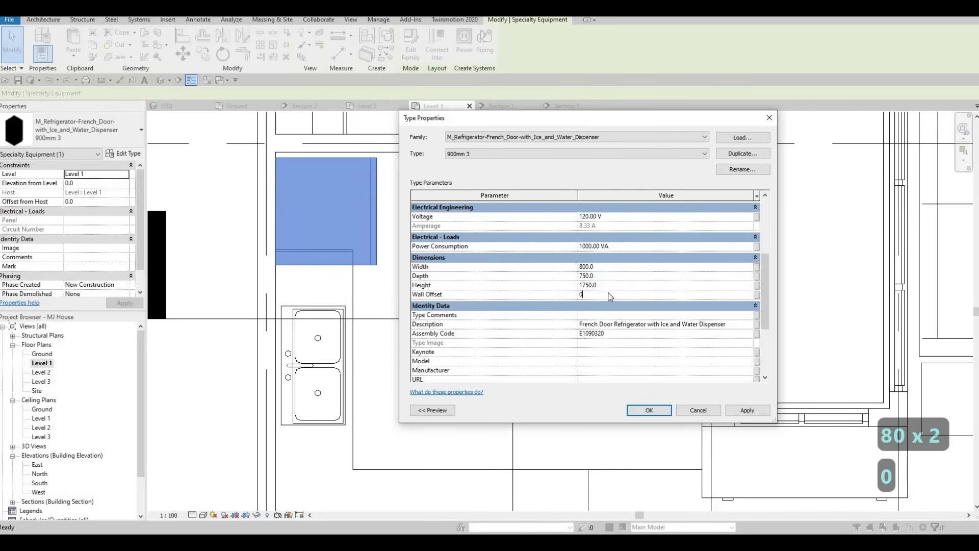
key(Return)
click(668, 413)
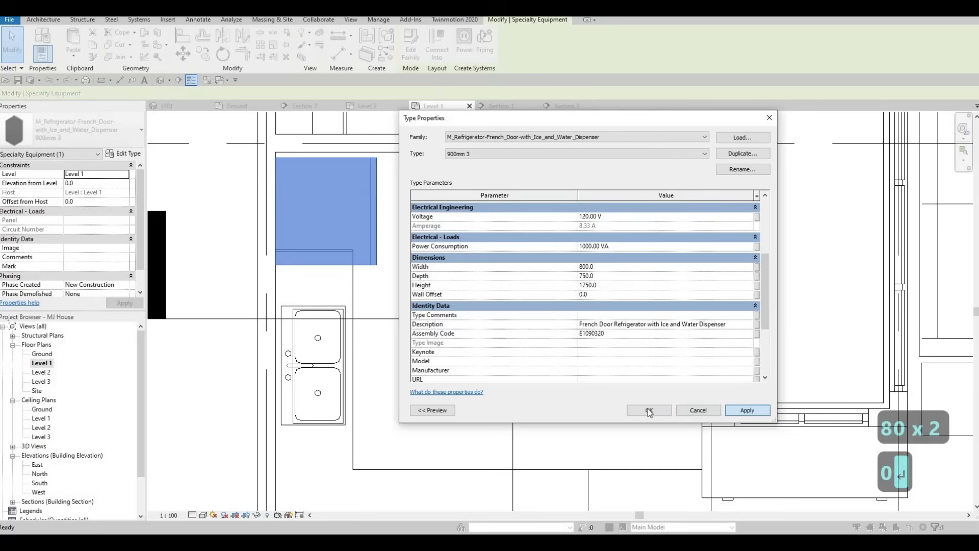
middle_drag(358, 244, 356, 235)
Shift the refrigerator slightly to the right.
key(Escape)
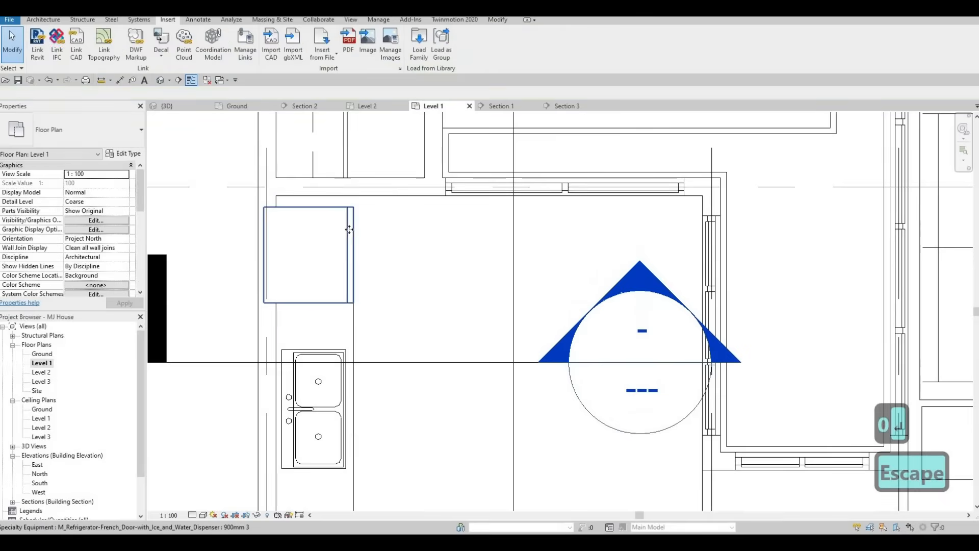
click(372, 225)
drag(367, 228, 369, 232)
key(Escape)
key(Escape)
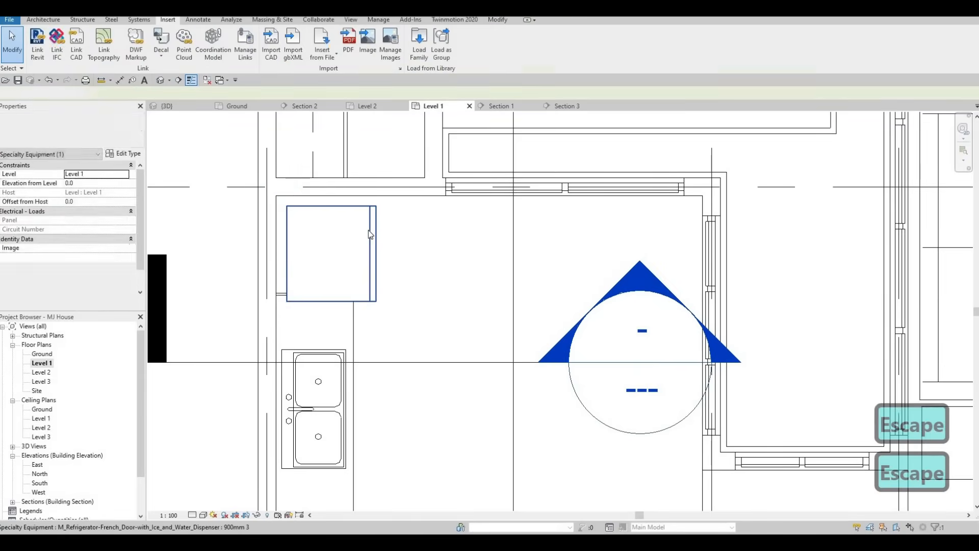
Align the refrigerator's edge to the wall face with the Align tool.
key(a)
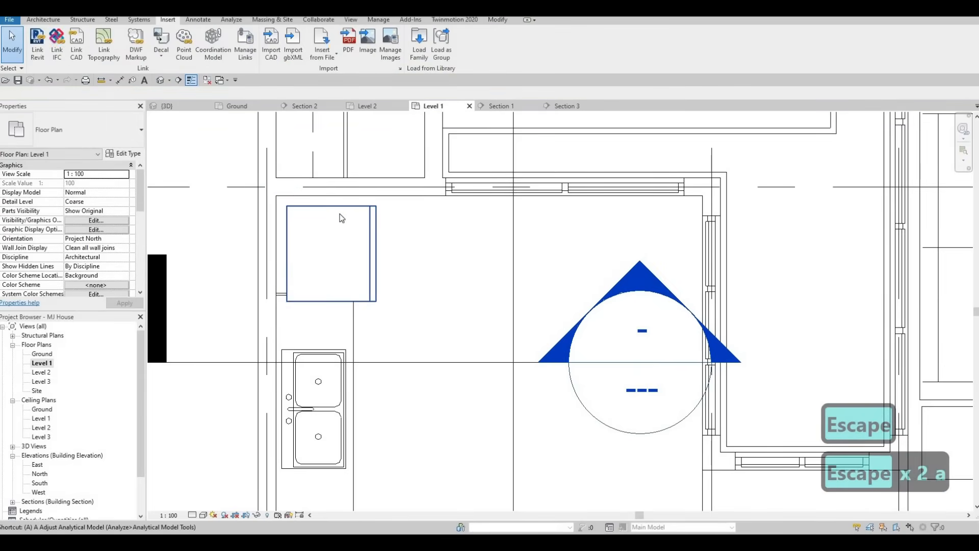
key(a)
key(l)
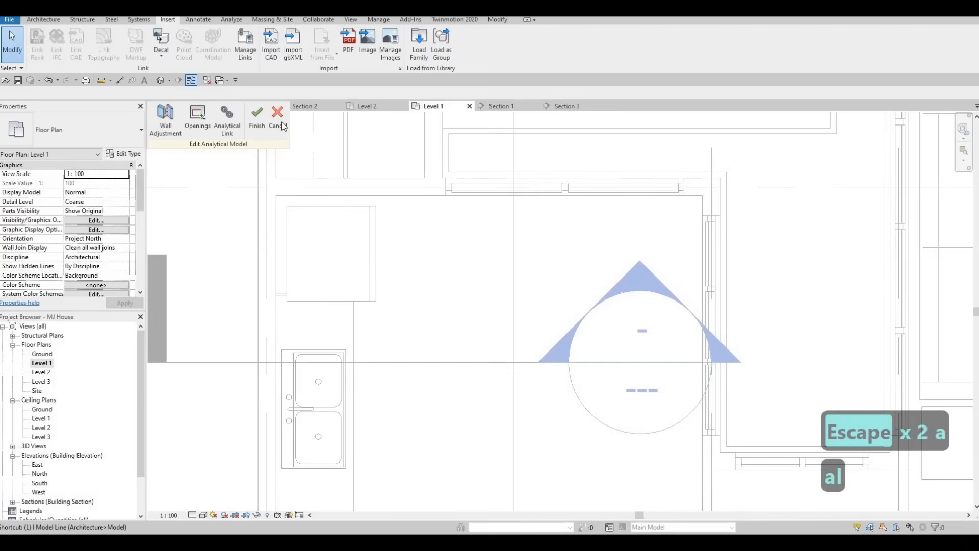
key(Escape)
key(Escape)
key(Escape)
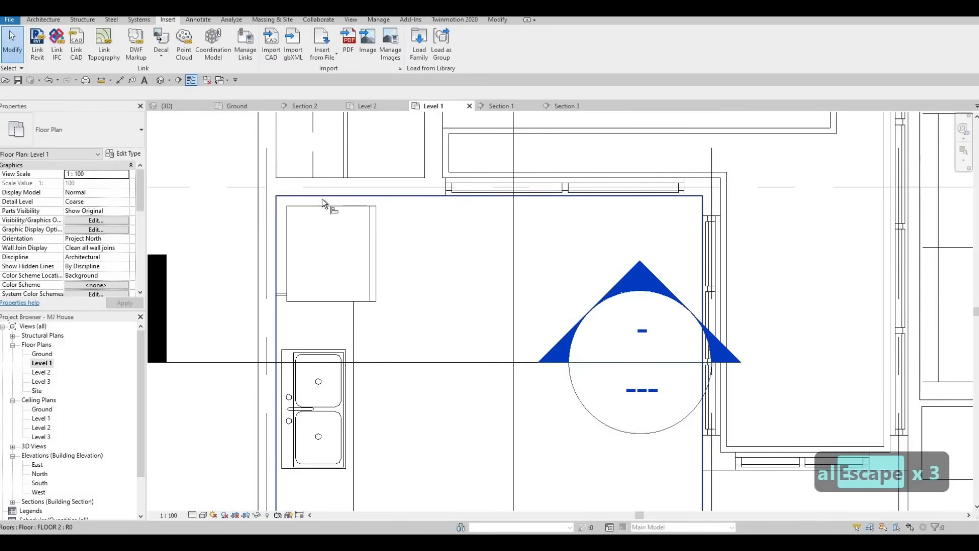
key(a)
key(l)
click(286, 218)
click(305, 206)
key(Escape)
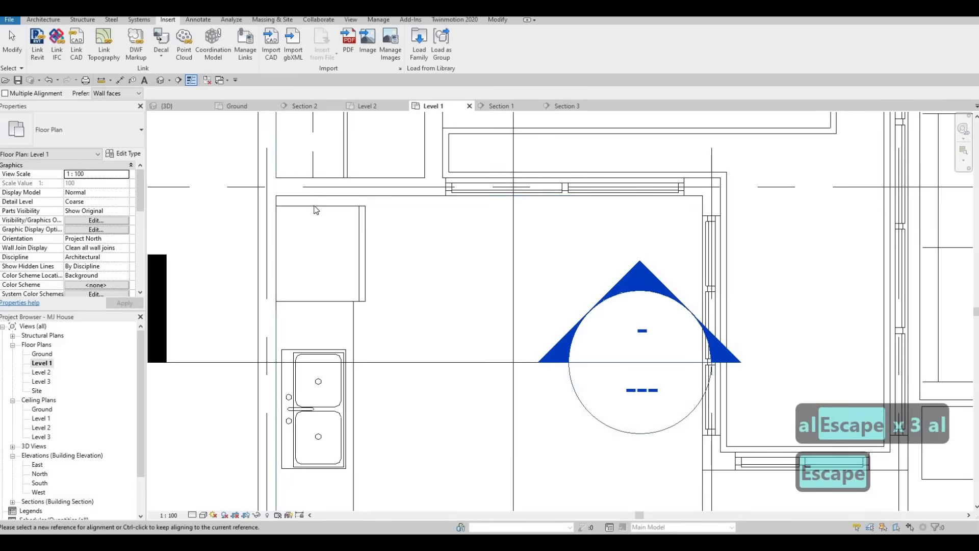
key(Escape)
click(316, 211)
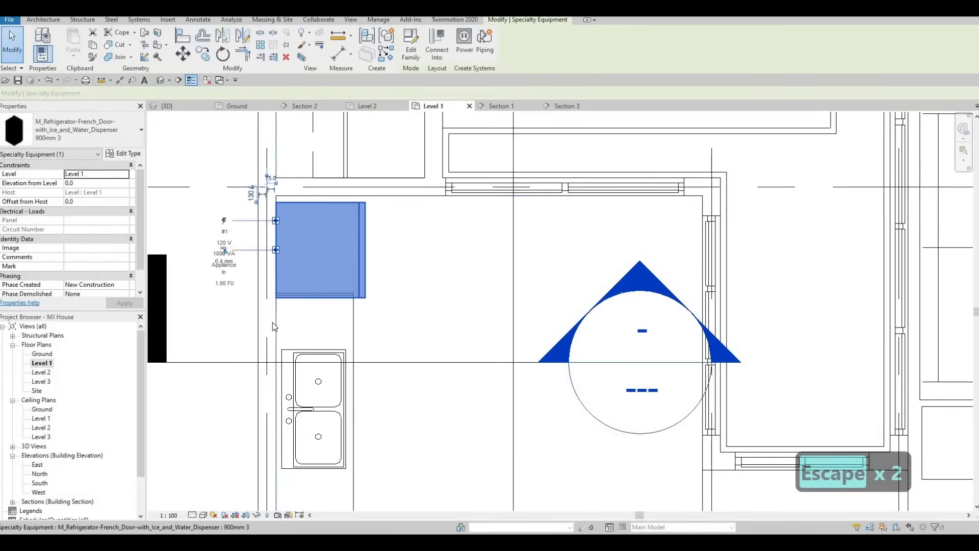
key(Up)
key(Up)
key(Escape)
key(Escape)
Pull the sink counter's end back from the refrigerator, then extend it slightly.
scroll(357, 319, up, 1)
click(309, 295)
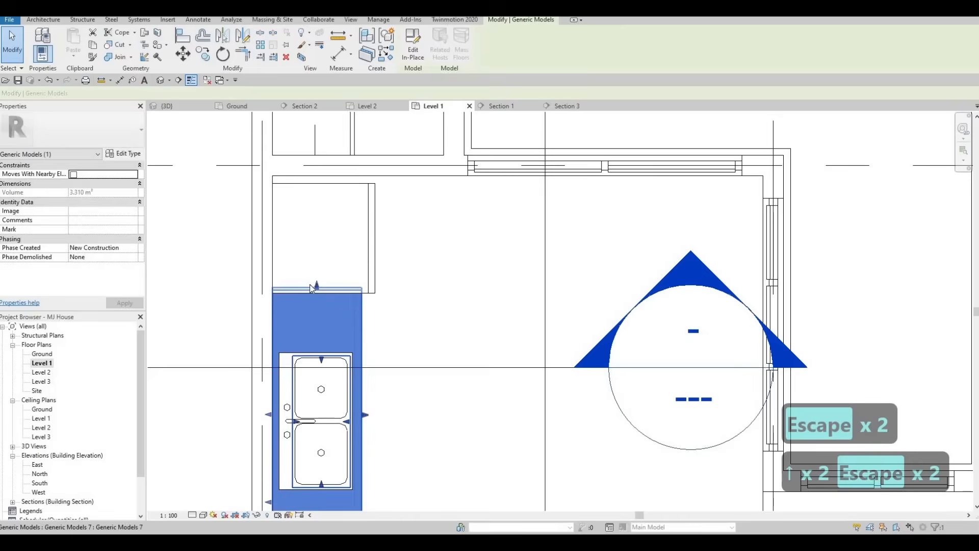
scroll(311, 289, up, 1)
drag(314, 282, 313, 311)
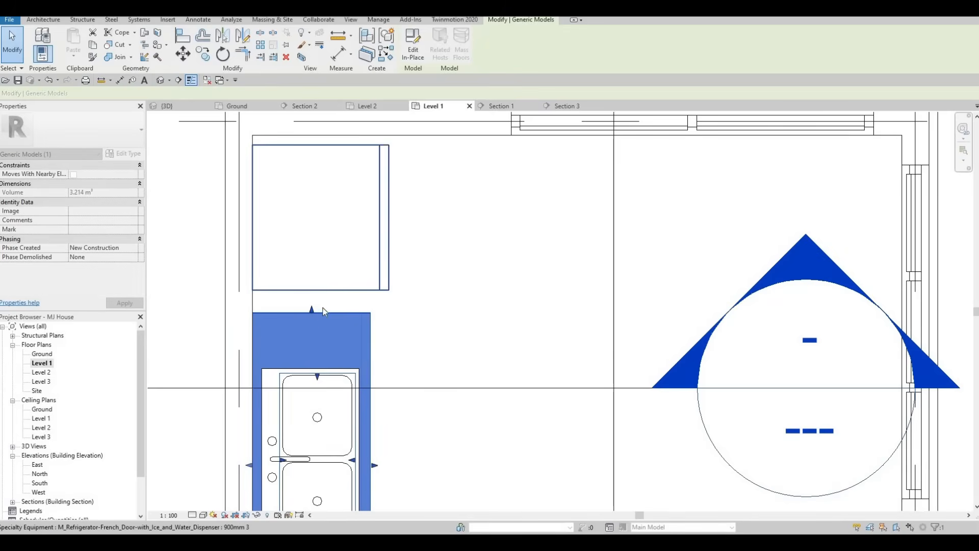
key(Escape)
click(316, 309)
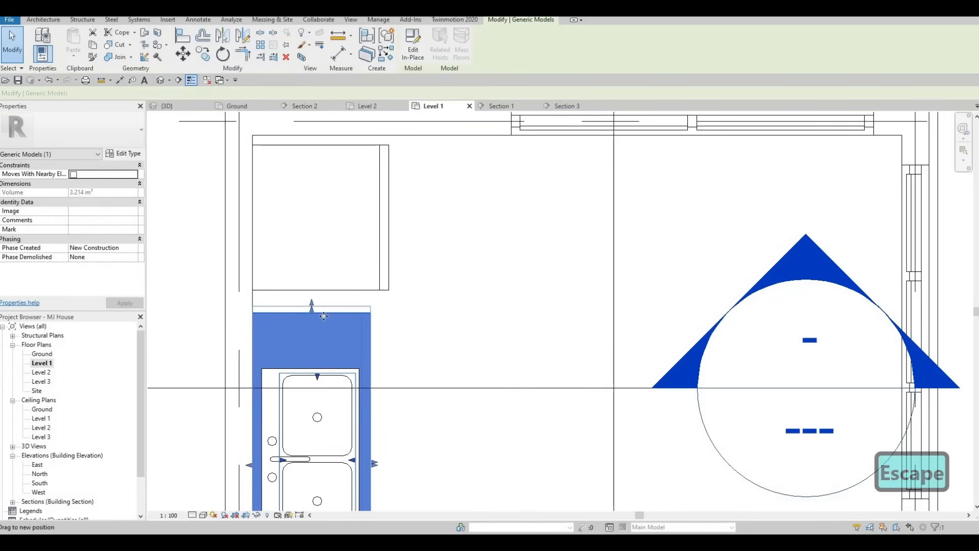
key(Escape)
click(312, 307)
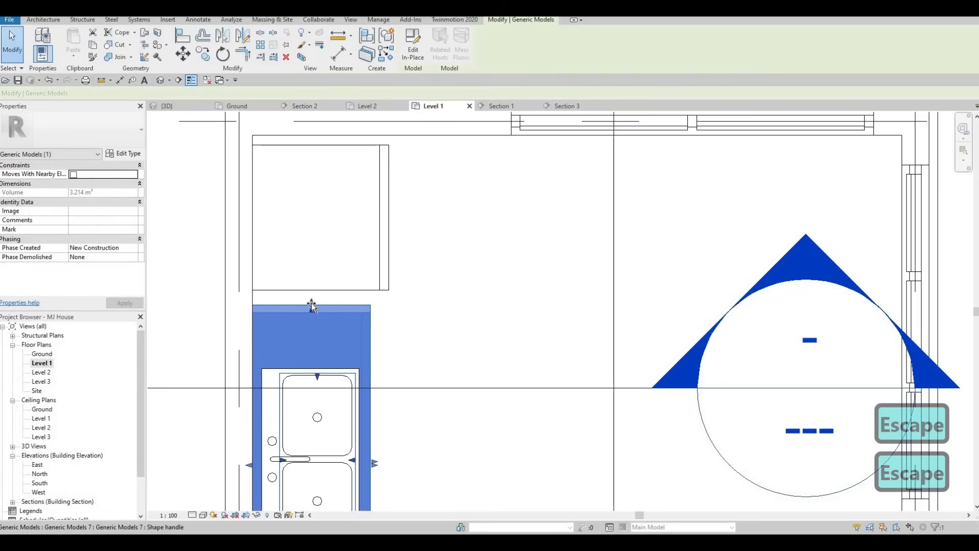
drag(312, 306, 313, 306)
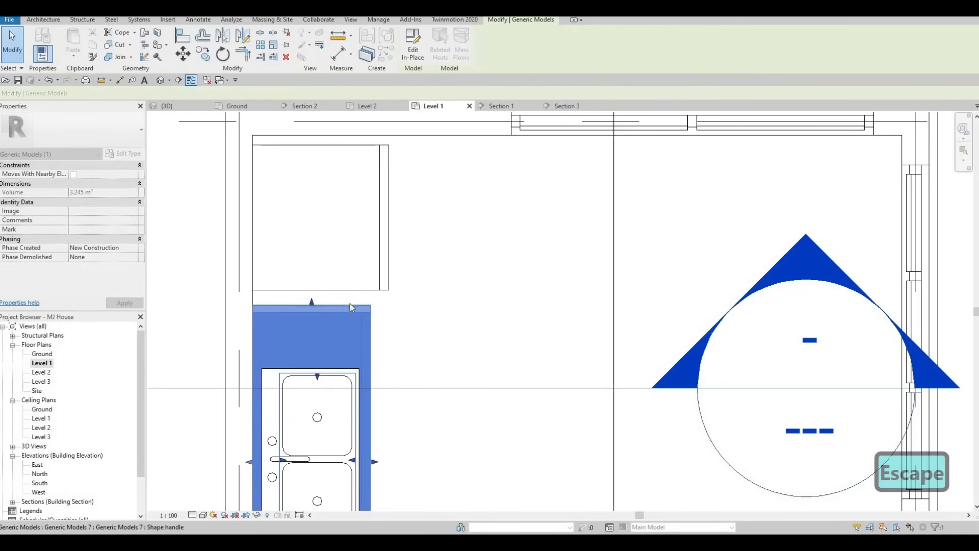
key(Escape)
Set the counter's end flush with the refrigerator, bringing its volume to 3.235 m³.
scroll(359, 304, up, 5)
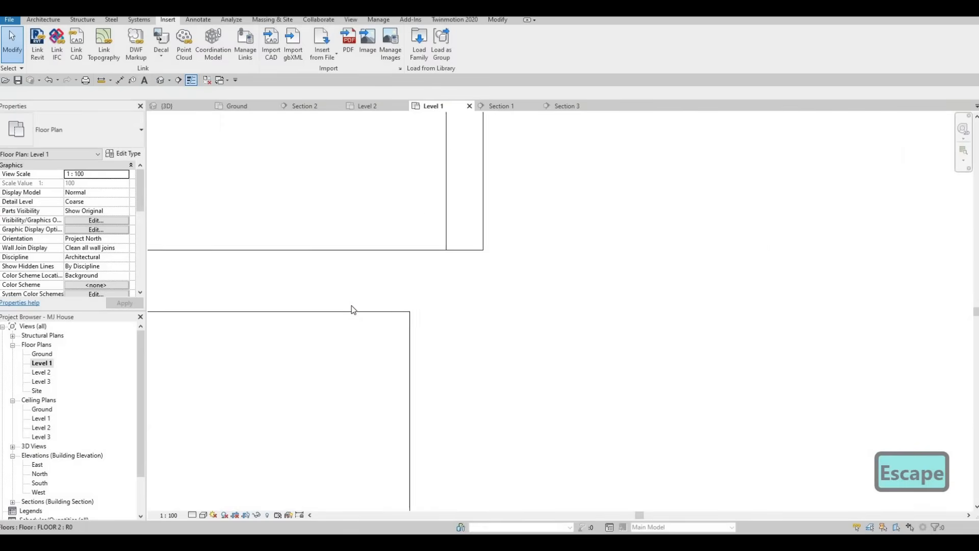
scroll(351, 309, down, 2)
click(276, 306)
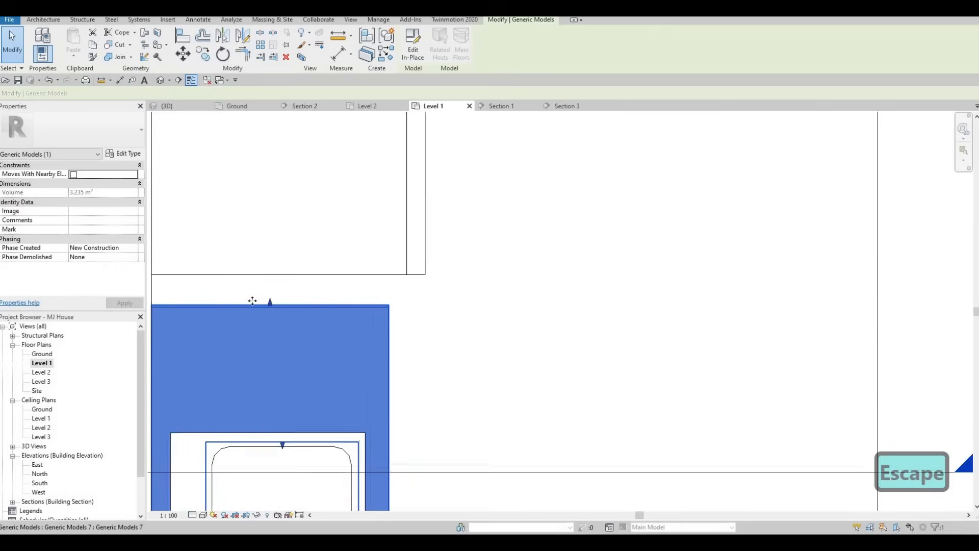
scroll(252, 301, up, 2)
drag(247, 299, 248, 298)
drag(246, 301, 246, 302)
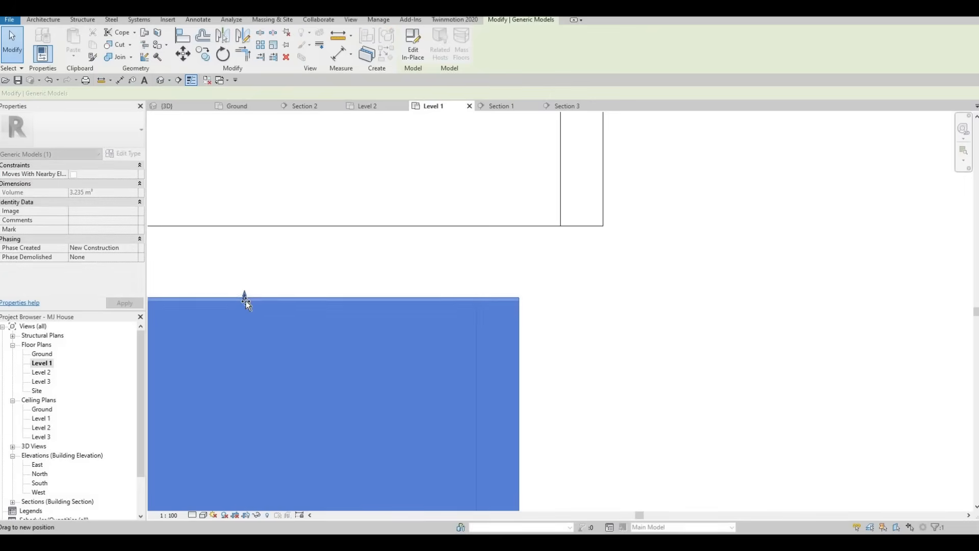
key(Escape)
scroll(283, 299, down, 3)
click(235, 107)
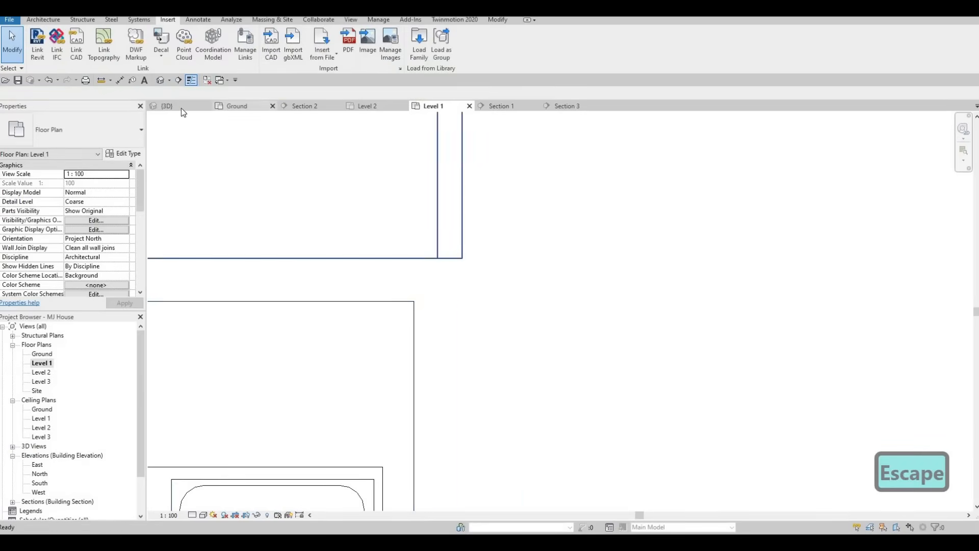
click(182, 107)
shift+middle_drag(282, 239, 546, 339)
scroll(547, 340, up, 5)
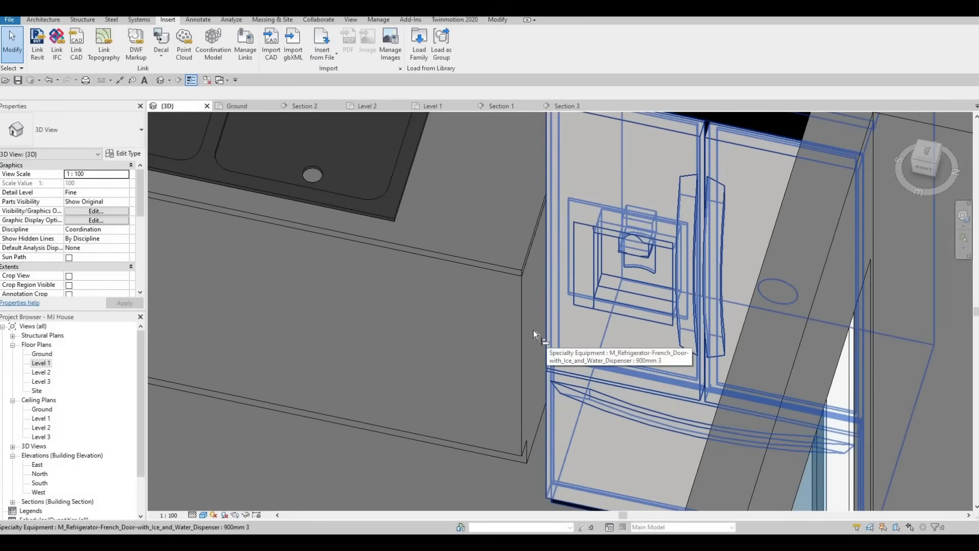
key(a)
key(l)
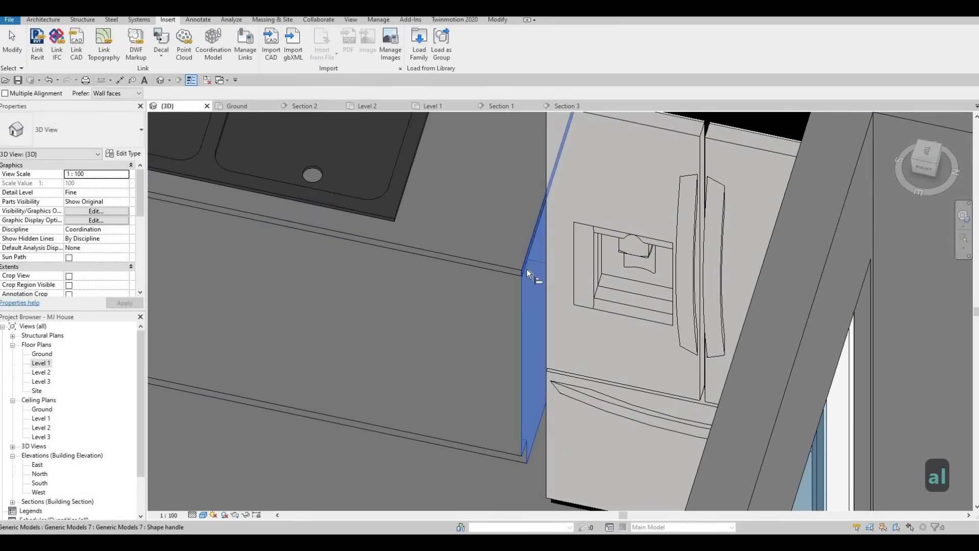
scroll(517, 284, down, 5)
key(Escape)
key(Escape)
key(F1)
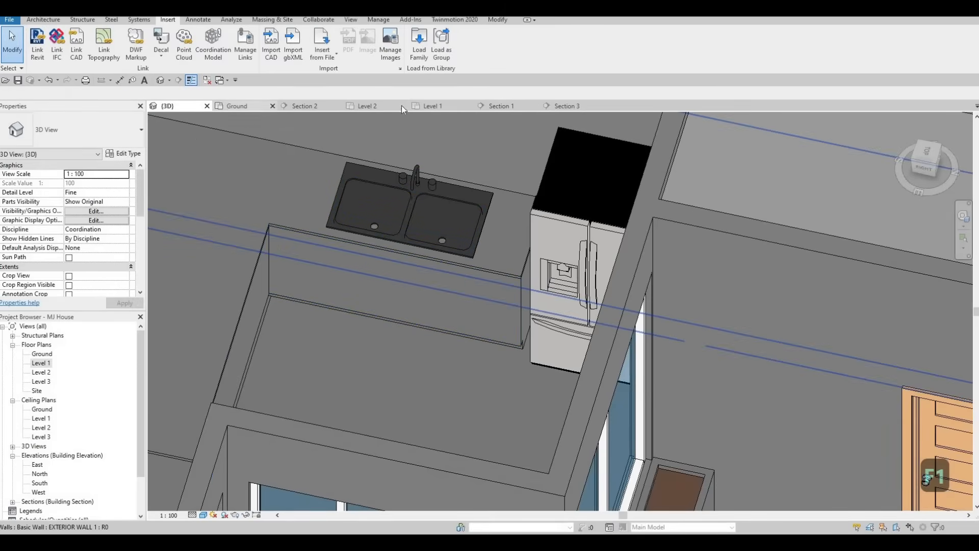
click(434, 105)
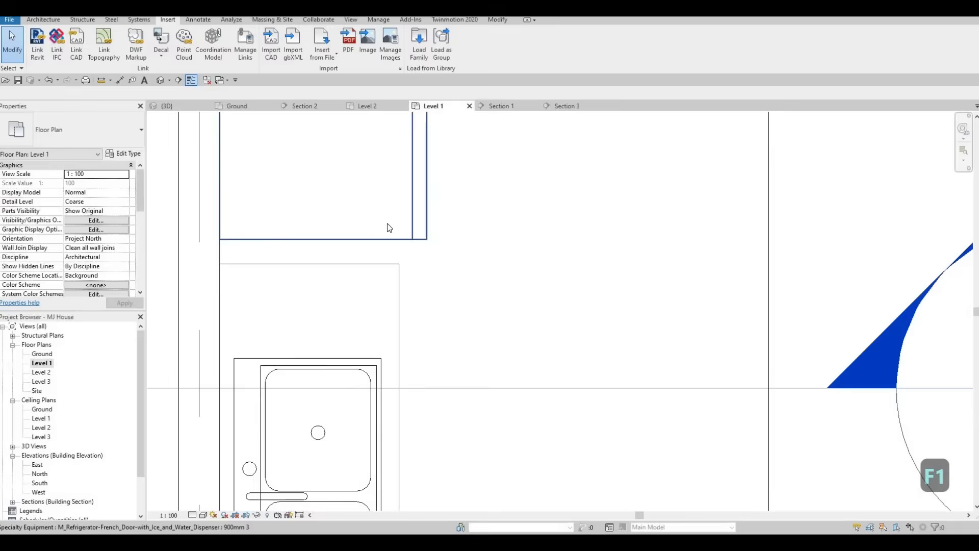
scroll(389, 228, down, 8)
In Section 1, nudge the refrigerator left so its dimension reads 1845.
key(Escape)
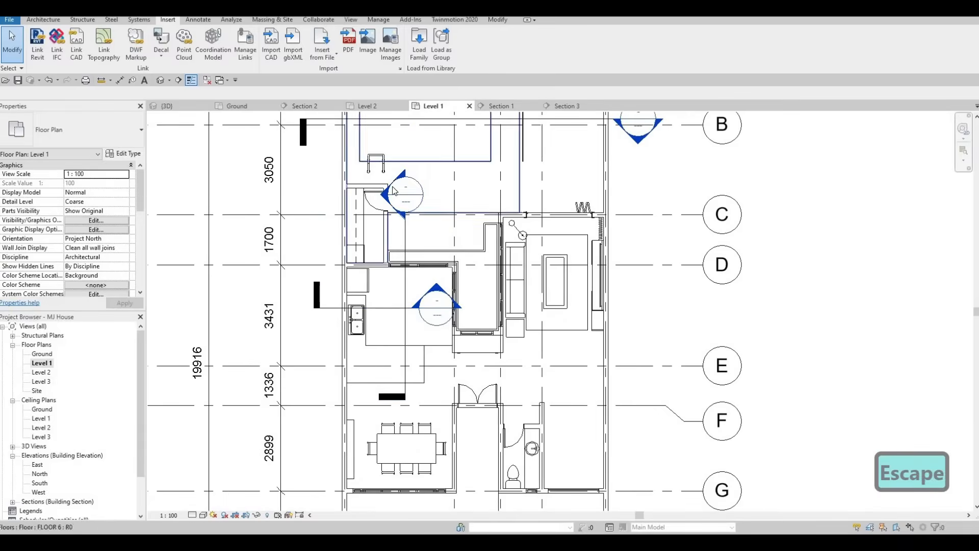
double_click(393, 191)
scroll(407, 254, down, 4)
scroll(454, 224, up, 3)
click(452, 222)
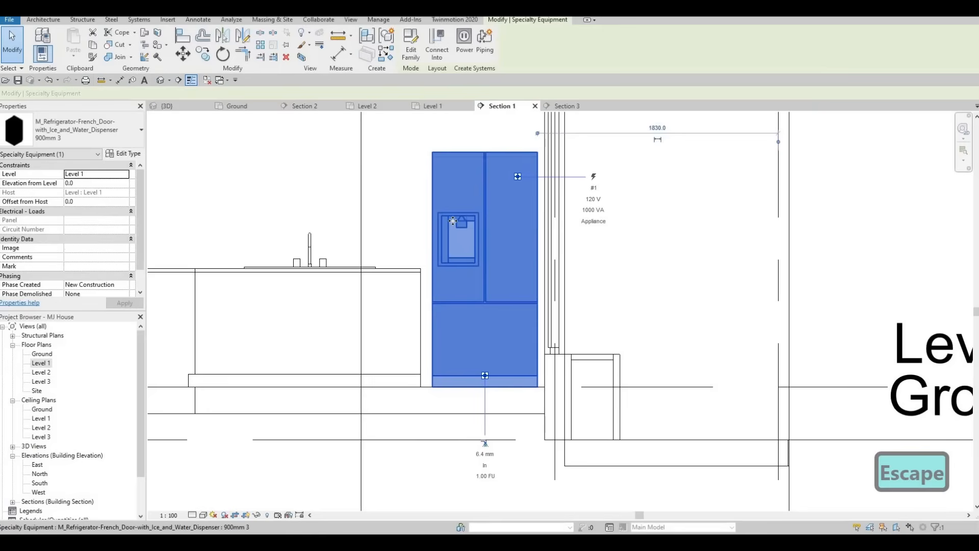
key(Left)
key(Left)
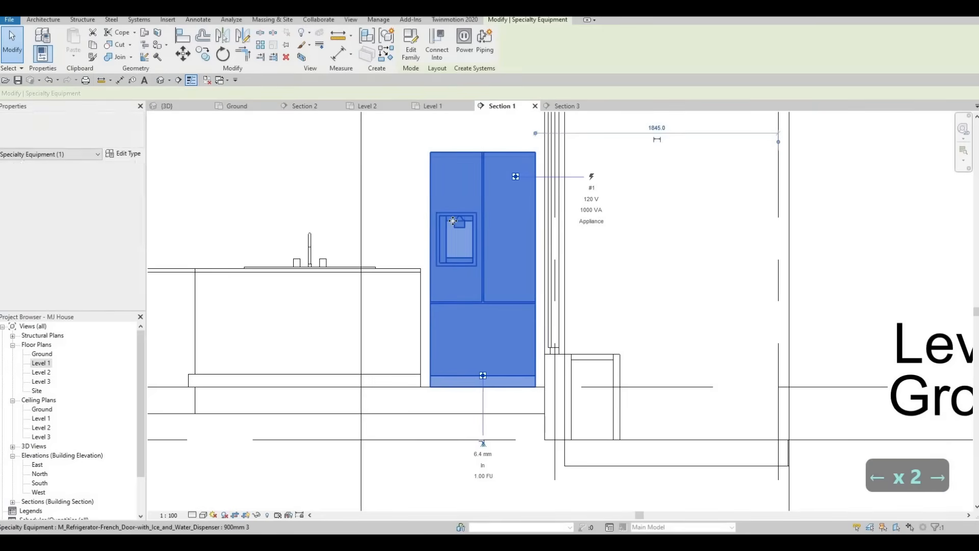
key(Escape)
key(Escape)
scroll(404, 175, down, 2)
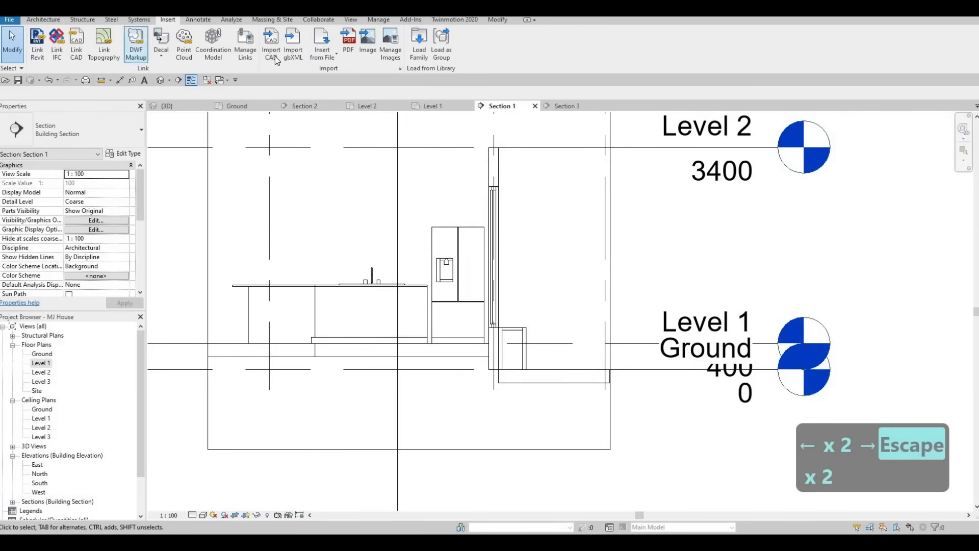
click(43, 20)
click(118, 55)
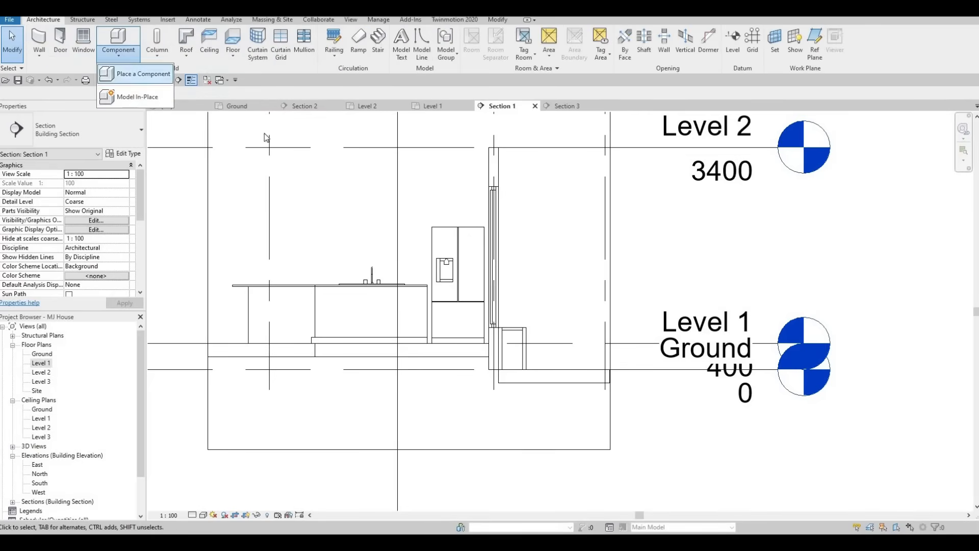
click(142, 94)
scroll(469, 238, down, 2)
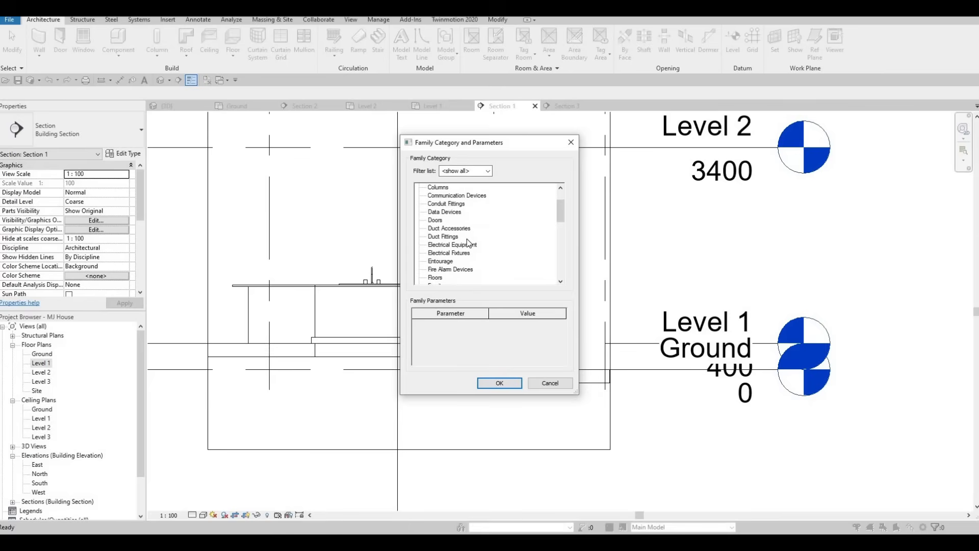
key(Escape)
key(Escape)
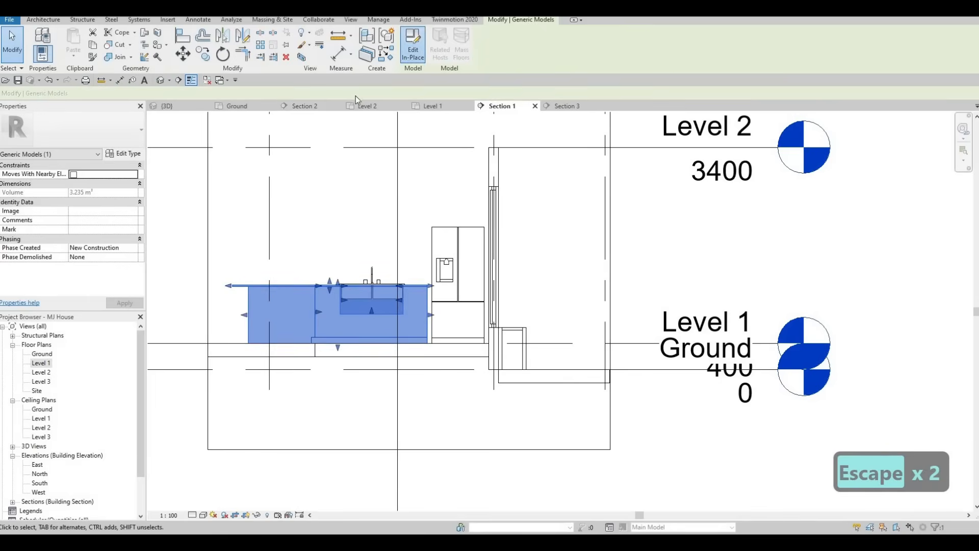
click(414, 46)
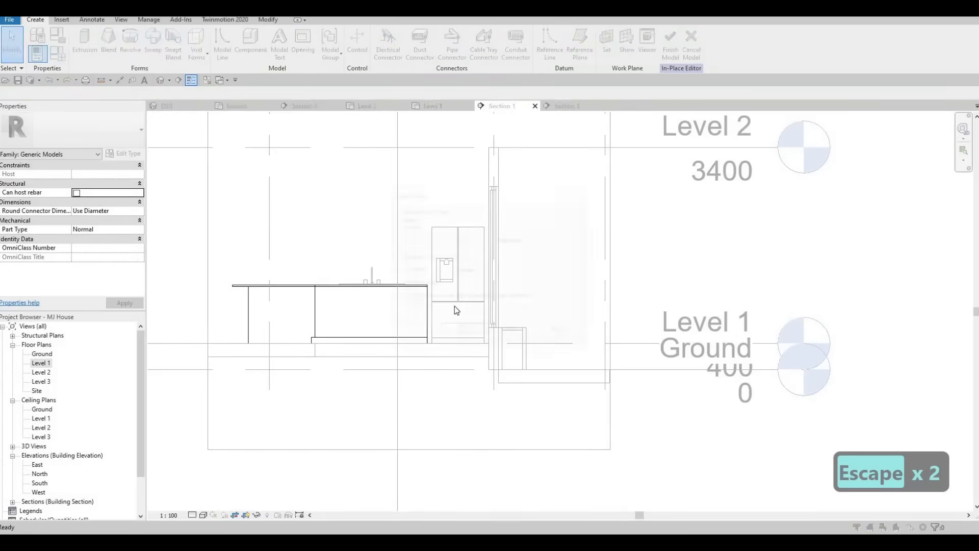
click(452, 332)
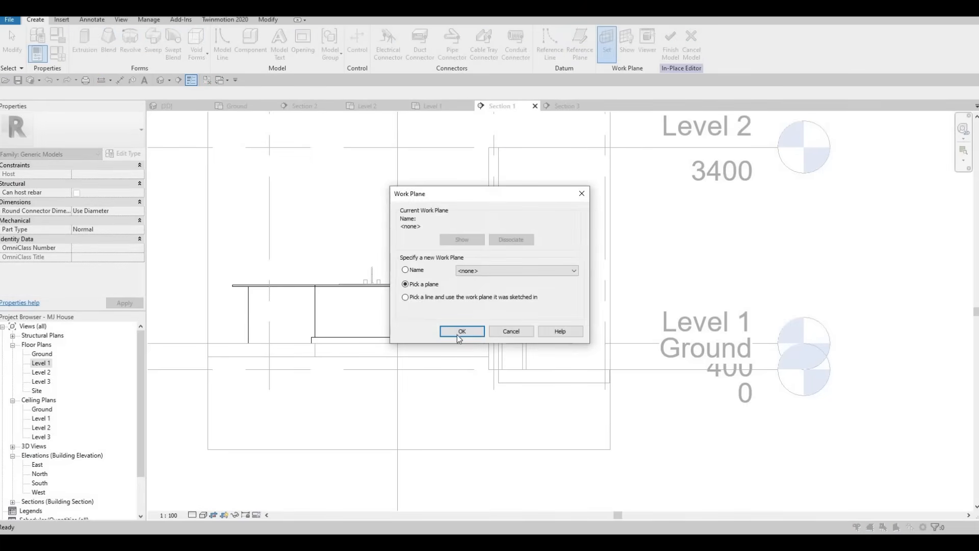
middle_drag(342, 150, 420, 192)
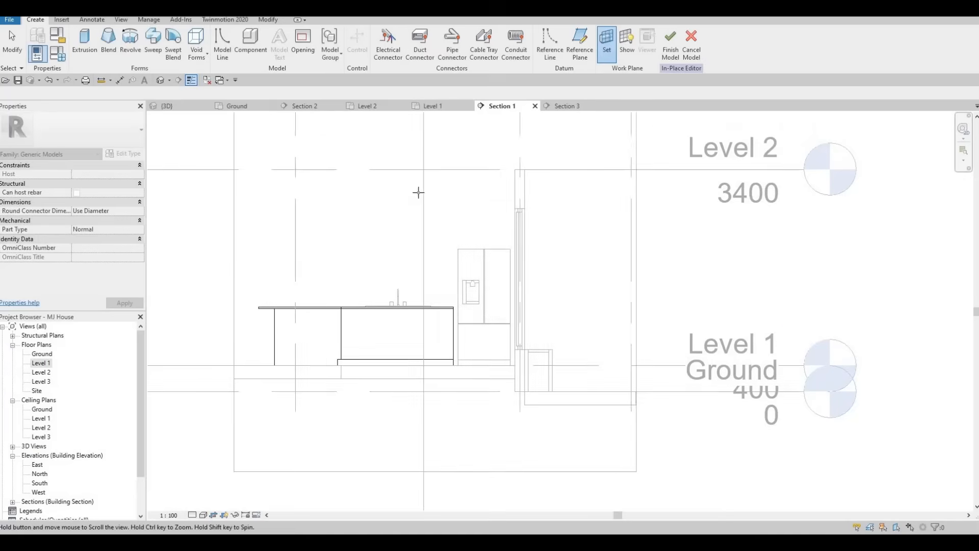
scroll(420, 192, down, 1)
key(Escape)
key(Escape)
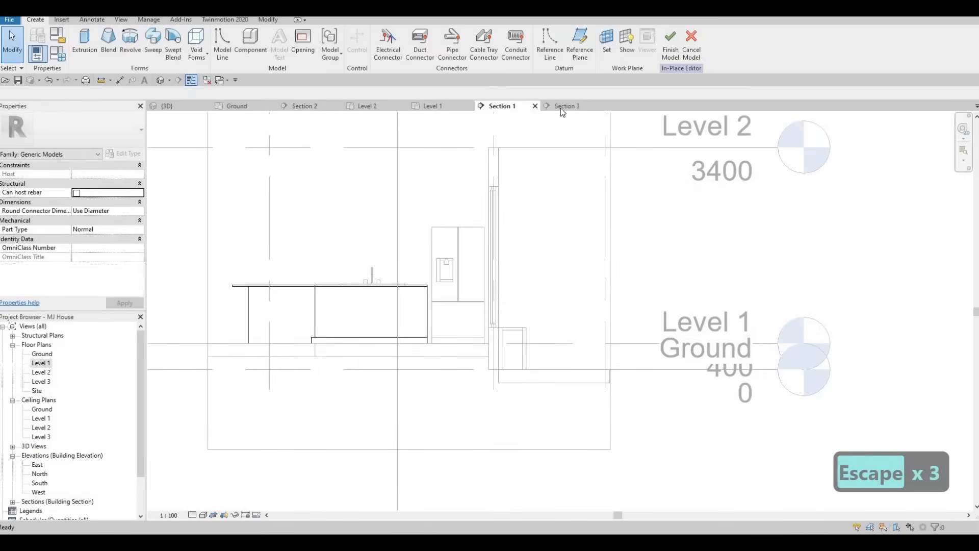
click(691, 44)
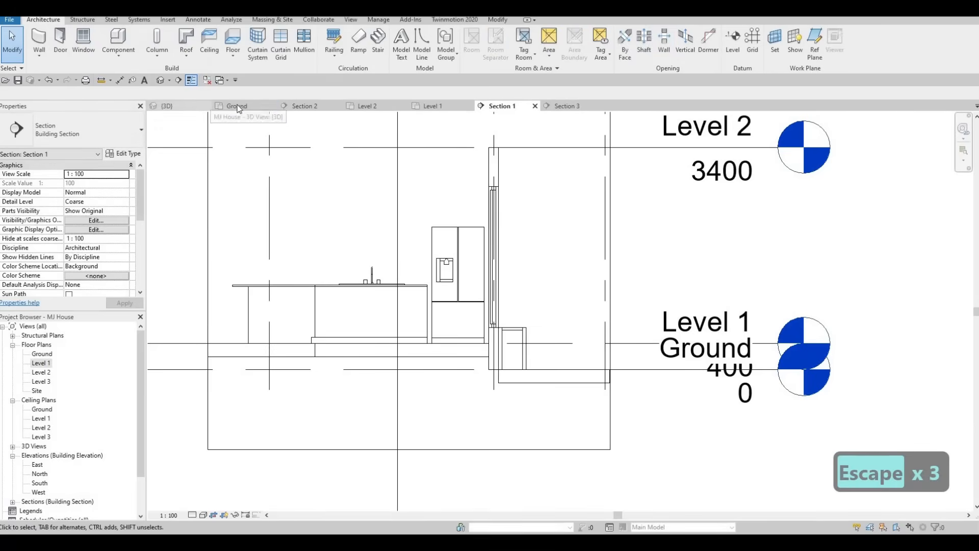
On the Level 1 plan, drag Section 1's left end further left.
click(442, 105)
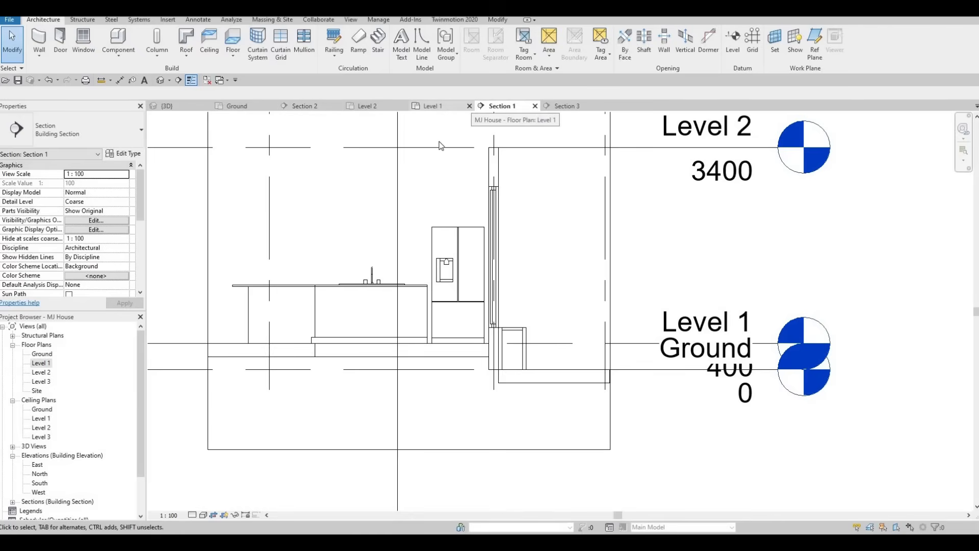
click(402, 253)
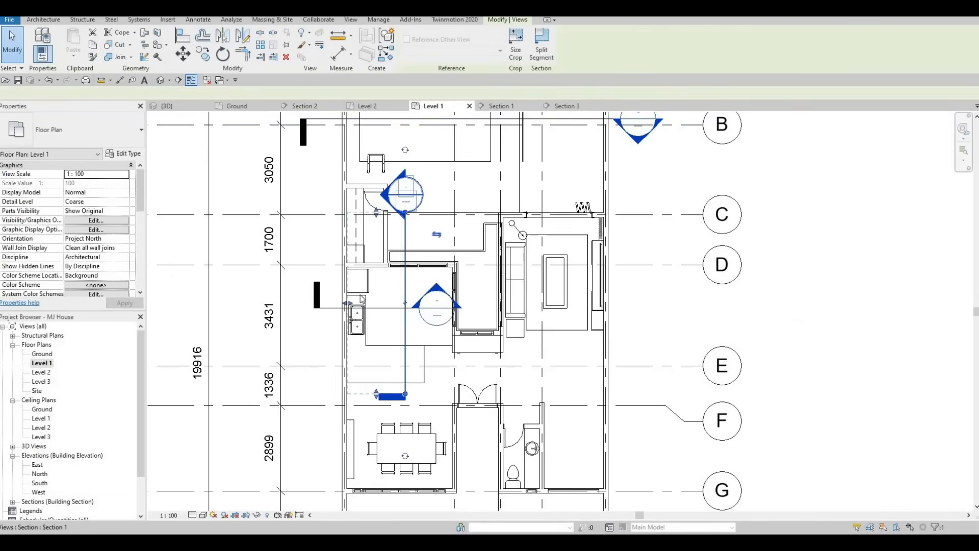
drag(342, 302, 337, 303)
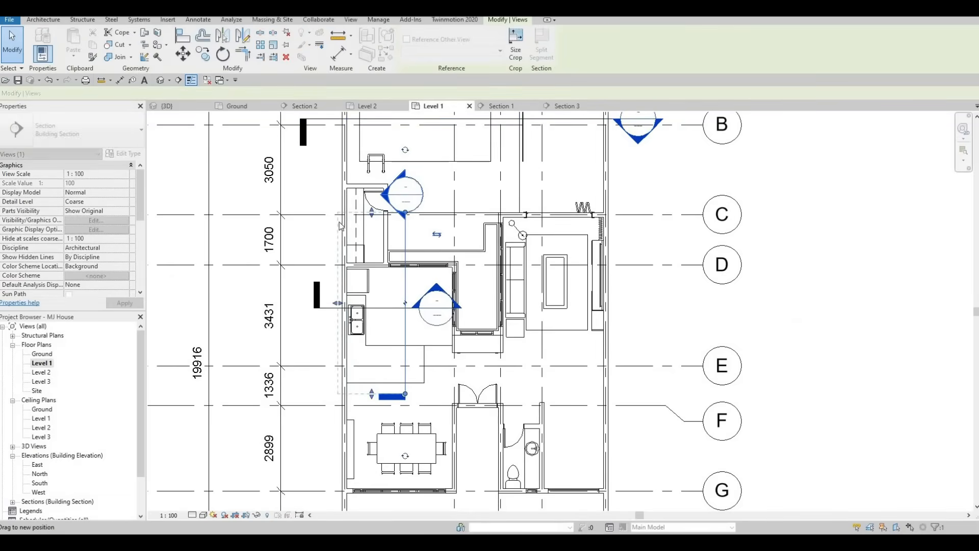
scroll(345, 220, up, 4)
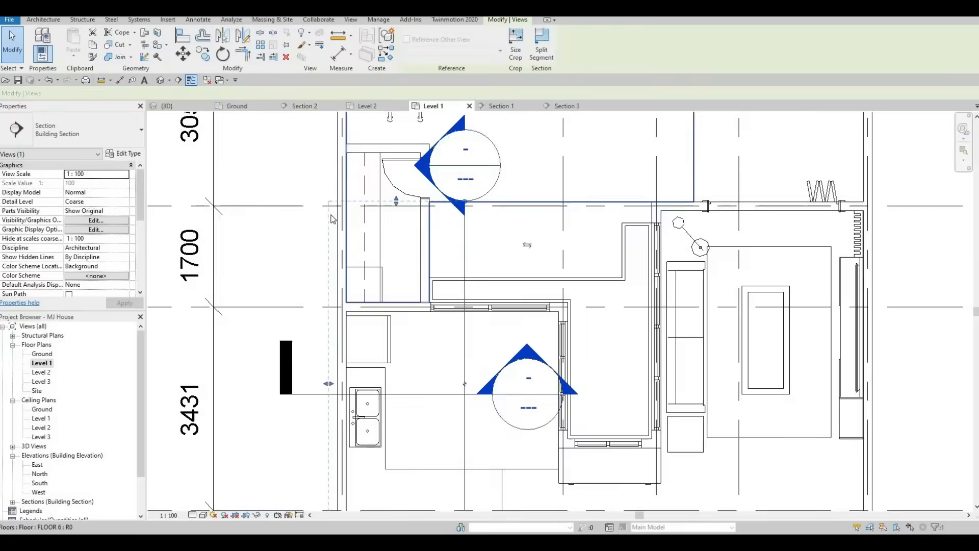
scroll(368, 179, down, 2)
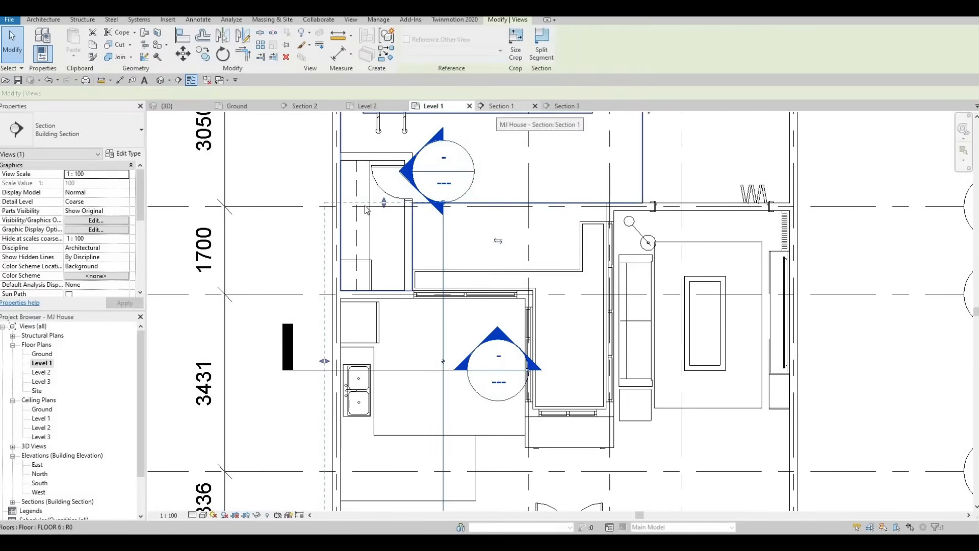
scroll(374, 195, down, 2)
key(Escape)
key(Escape)
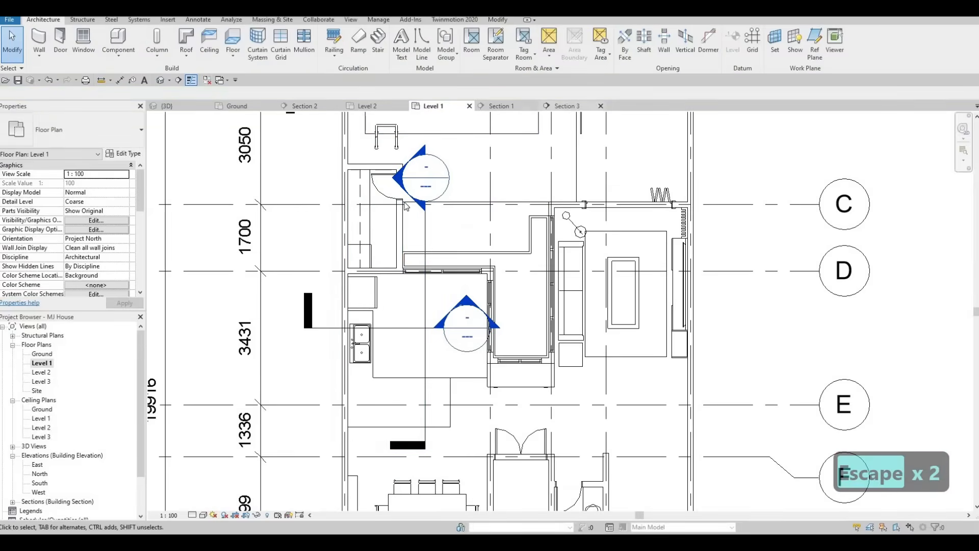
Return to the Section 1 view showing the counter, sink and refrigerator.
click(567, 106)
click(504, 107)
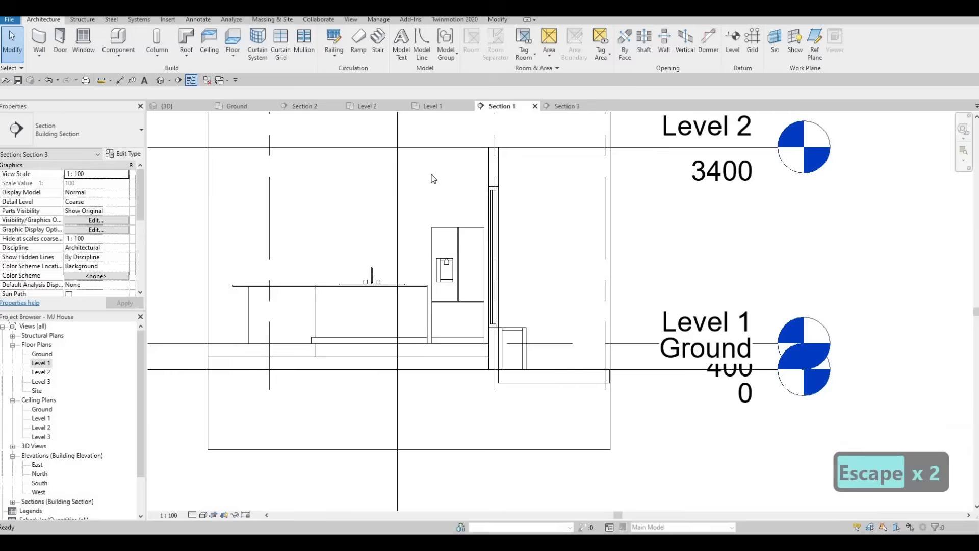
key(Escape)
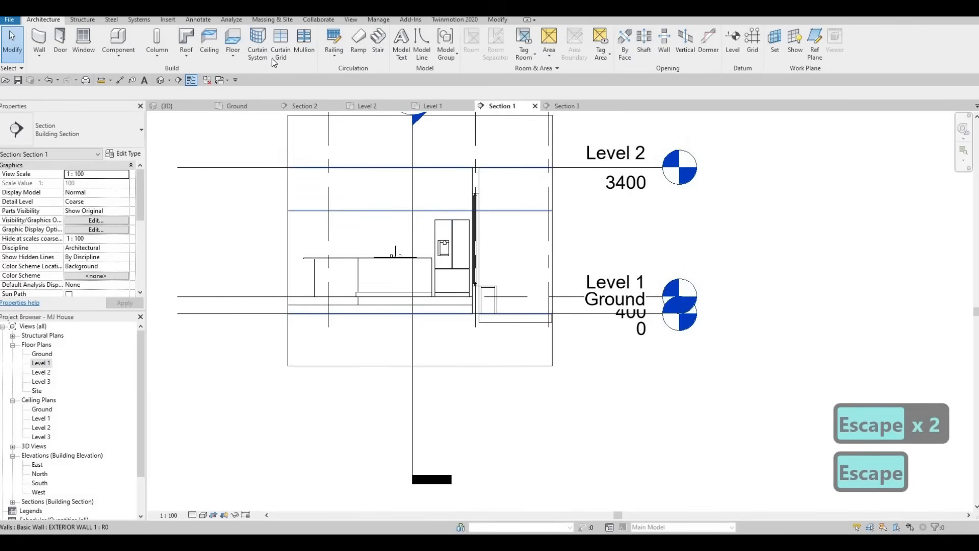
Edit the kitchen counter in place and start an extrusion on the exterior wall's plane.
click(379, 281)
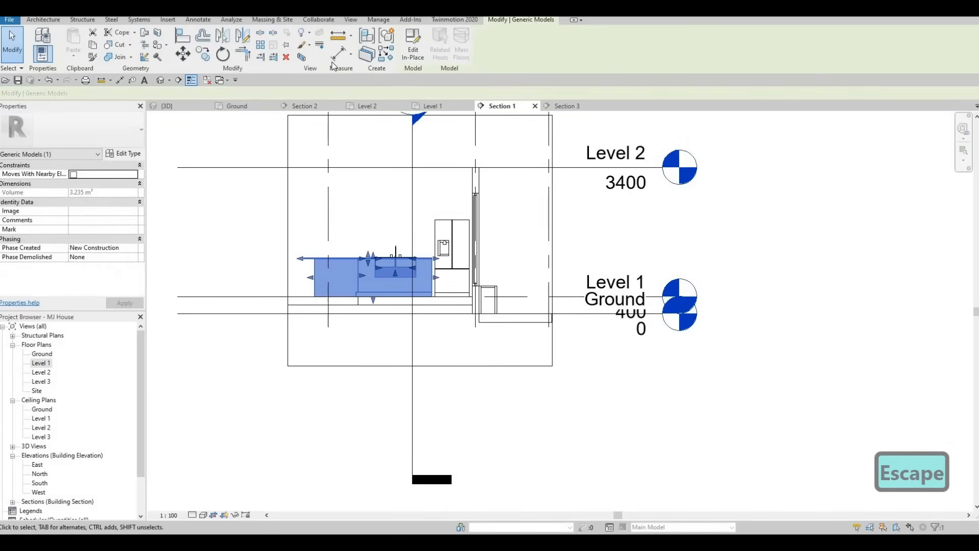
click(412, 51)
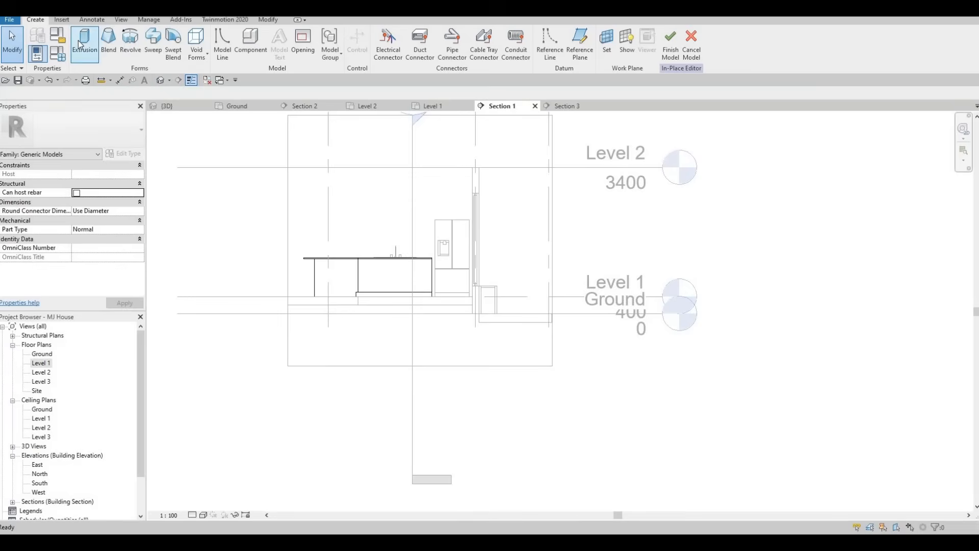
click(81, 47)
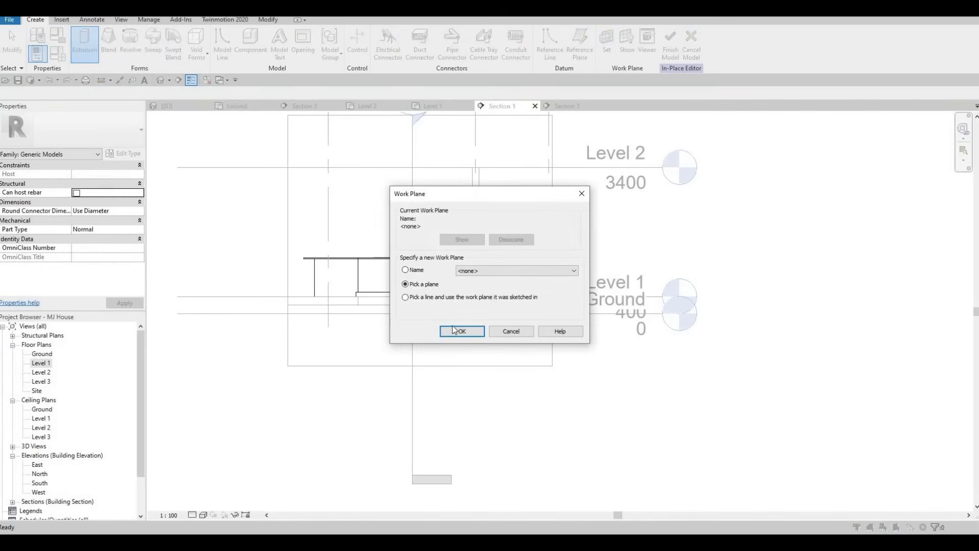
key(Return)
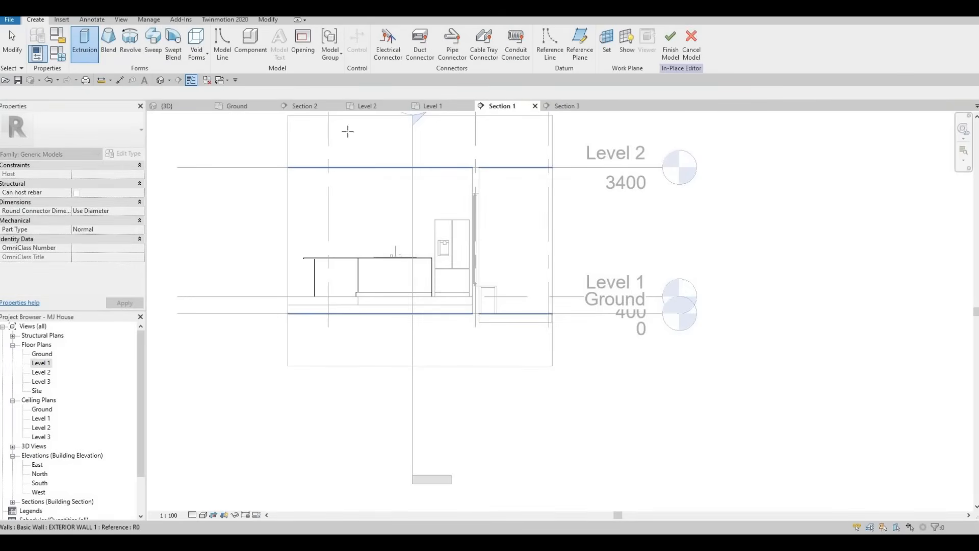
click(345, 131)
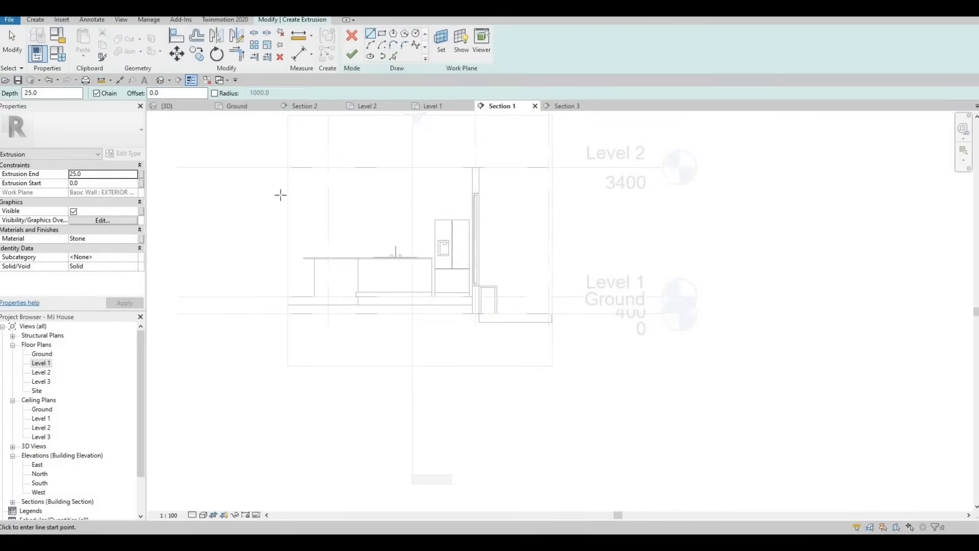
Open the Material Browser from the Stone material and browse to the wood materials.
click(136, 238)
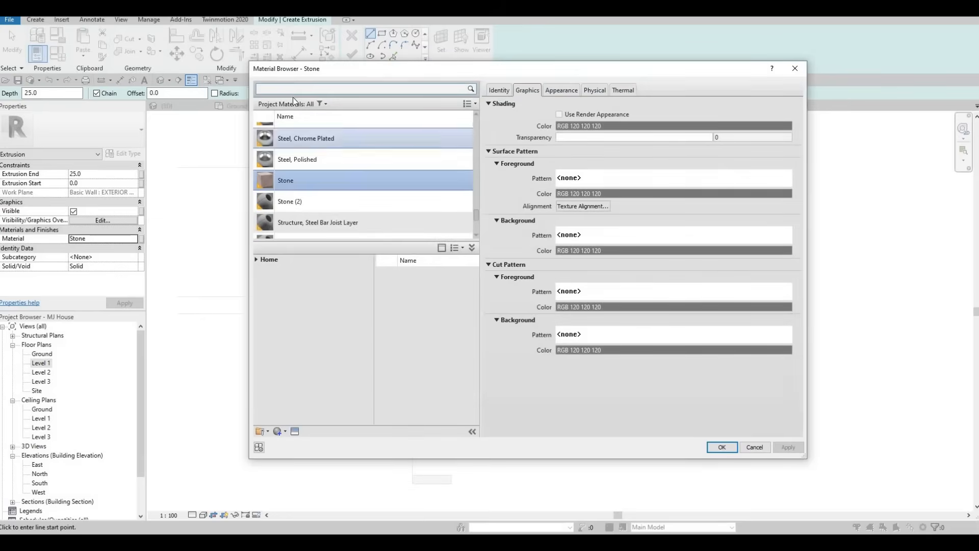
scroll(313, 204, up, 1)
scroll(313, 206, down, 6)
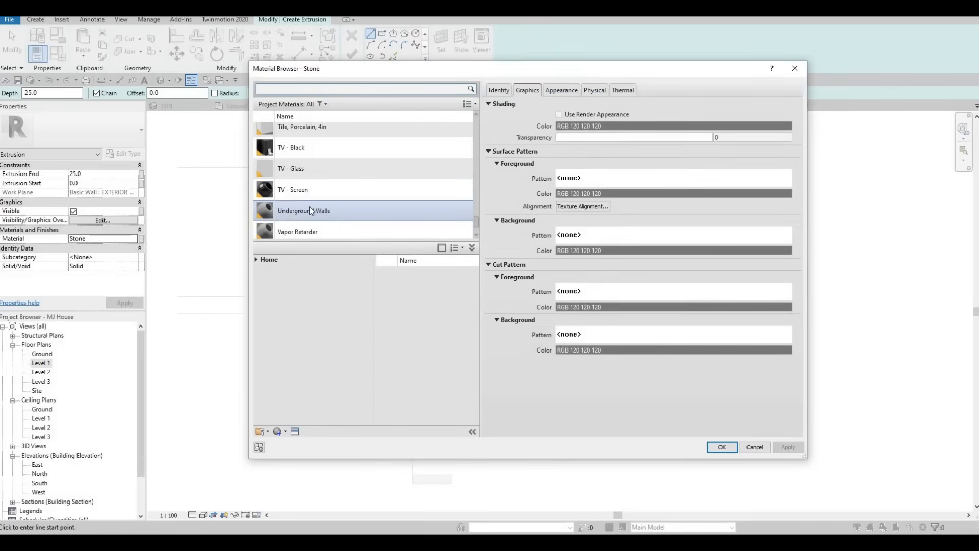
scroll(308, 207, up, 10)
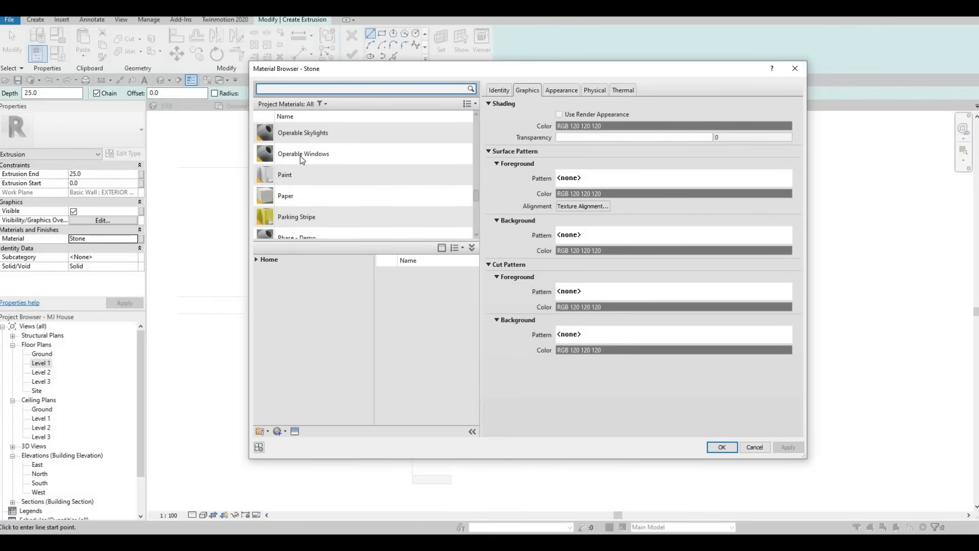
text(C)
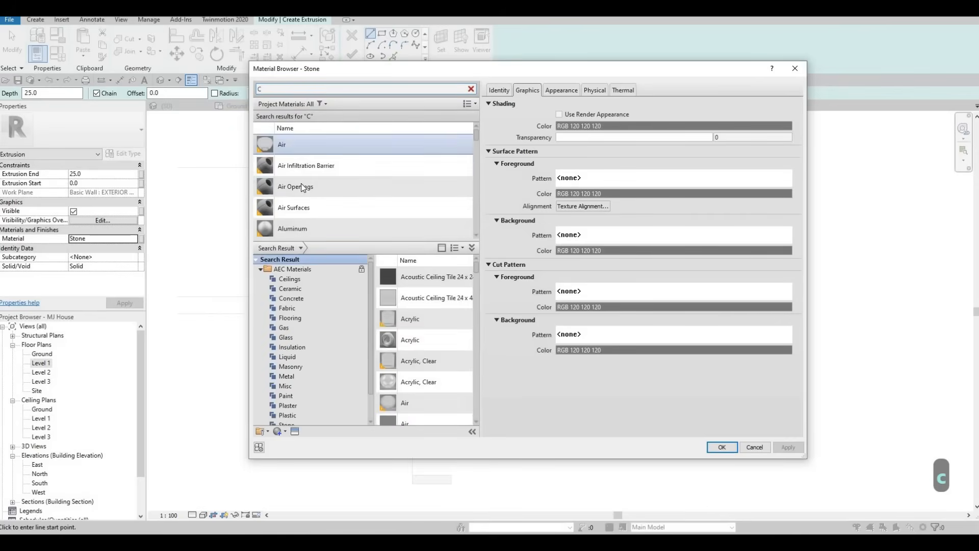
scroll(301, 183, down, 8)
scroll(303, 188, down, 5)
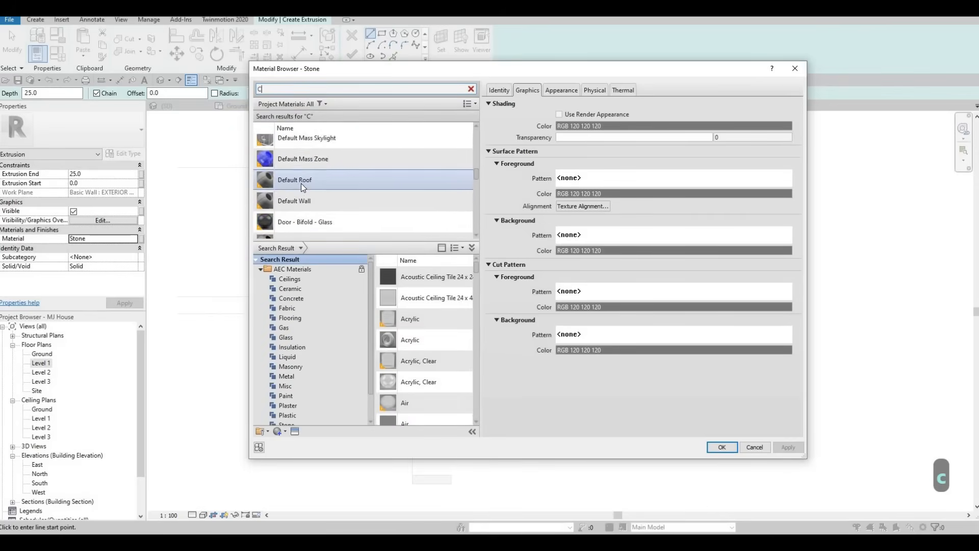
scroll(301, 183, down, 6)
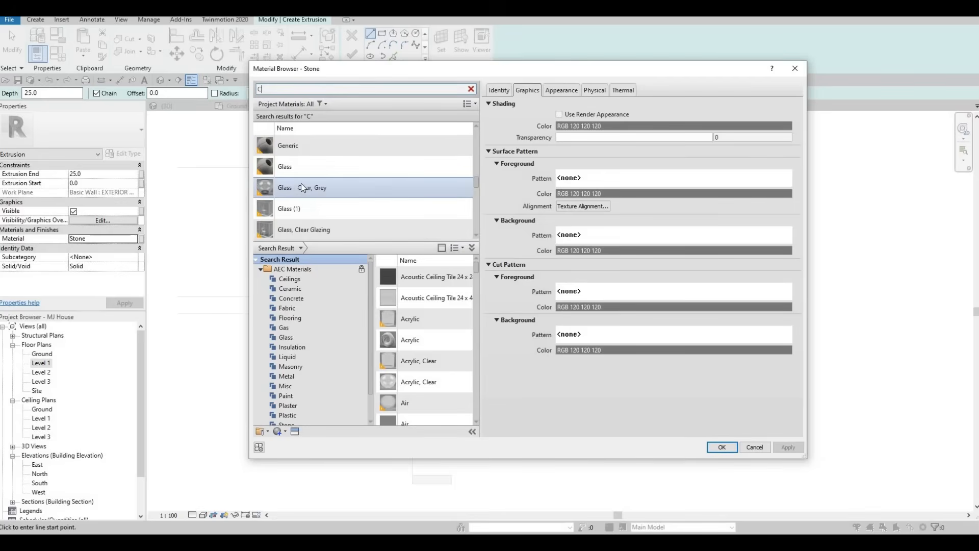
scroll(301, 184, down, 6)
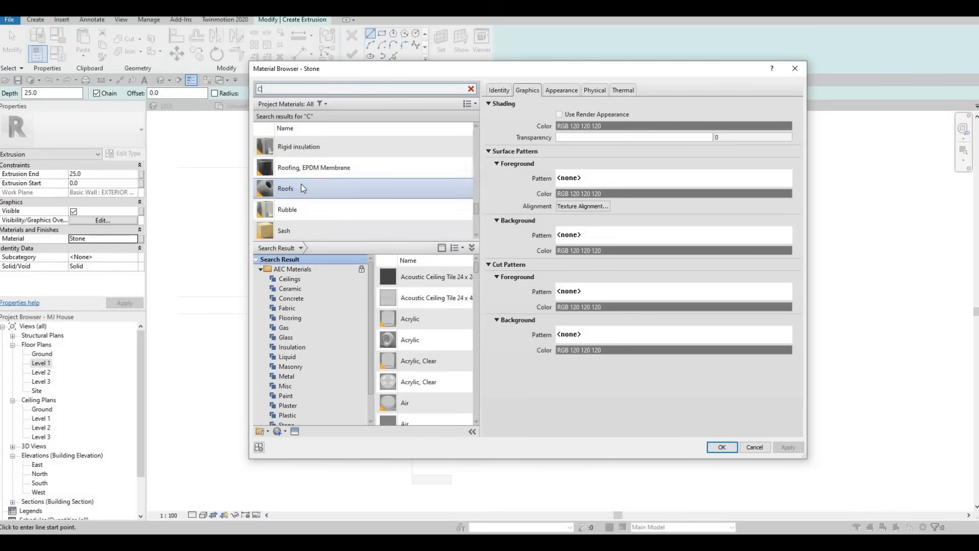
scroll(301, 185, down, 4)
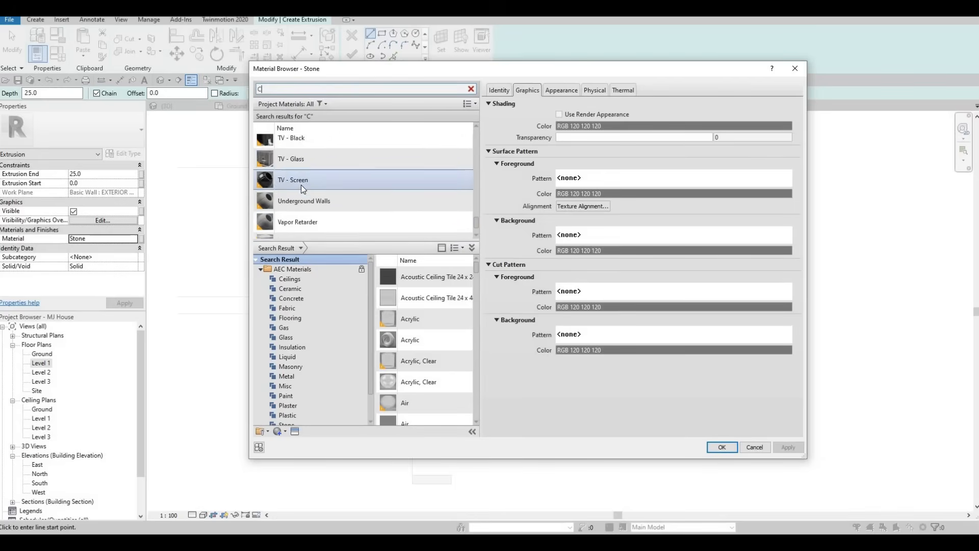
scroll(300, 185, up, 9)
scroll(301, 186, up, 10)
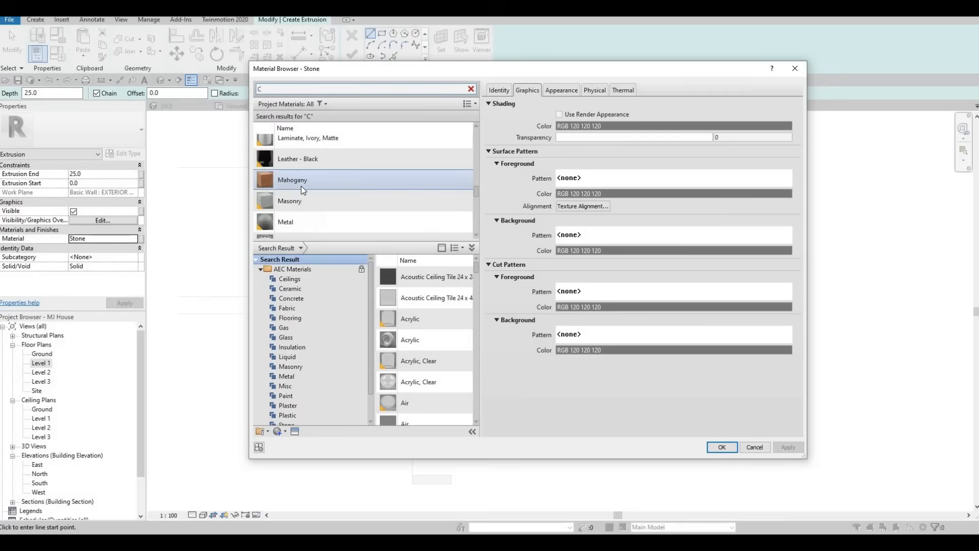
scroll(300, 186, up, 4)
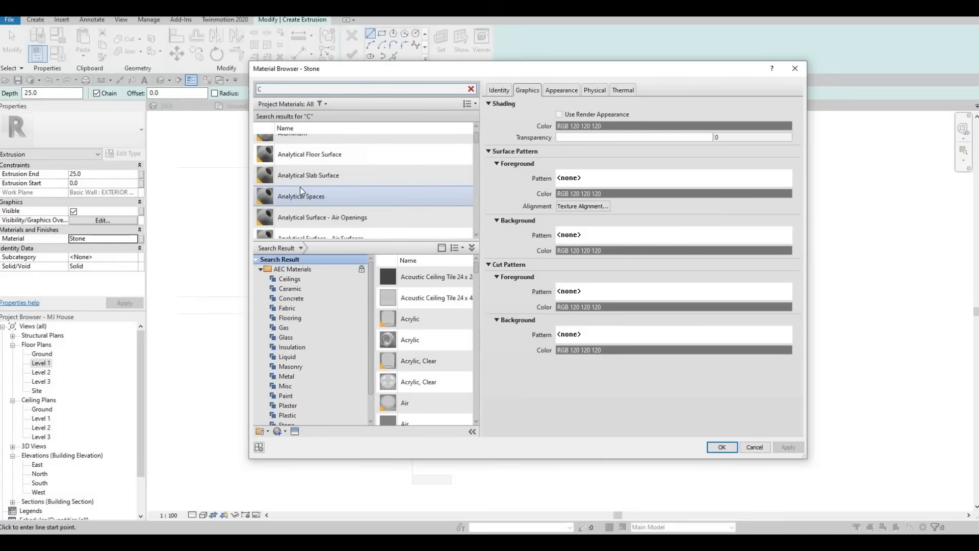
scroll(296, 409, down, 1)
click(294, 414)
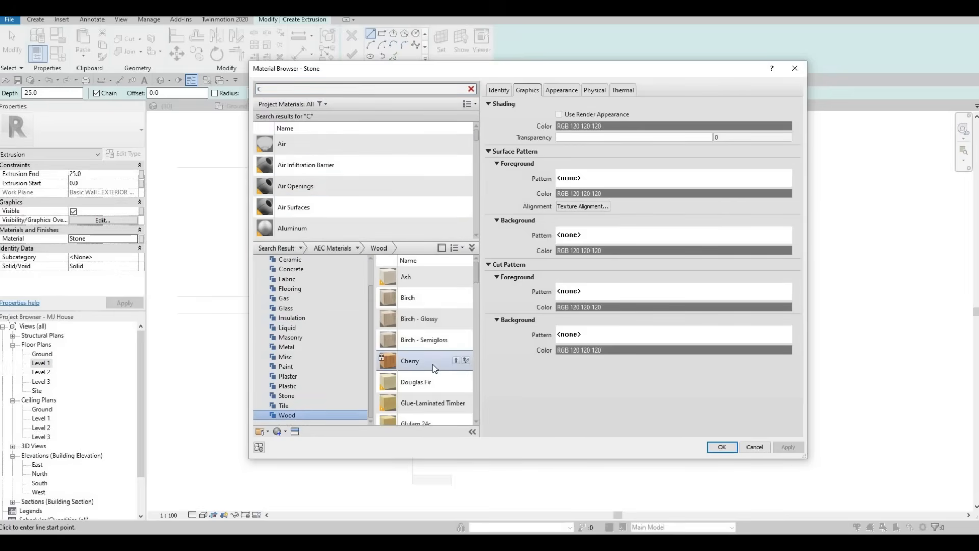
Select Glulam 24c from the results and confirm it as the extrusion's material.
scroll(435, 365, down, 4)
scroll(435, 364, up, 3)
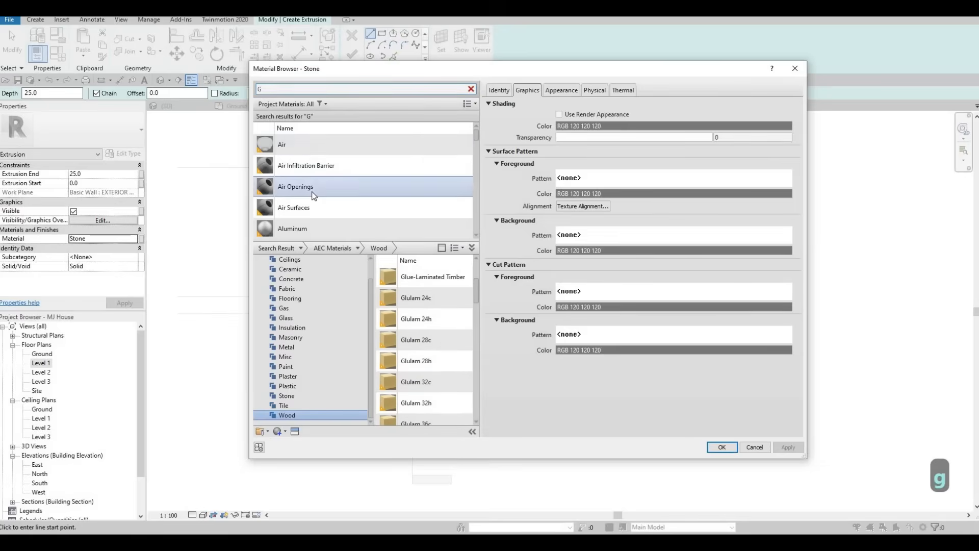
scroll(300, 190, down, 3)
scroll(300, 189, up, 1)
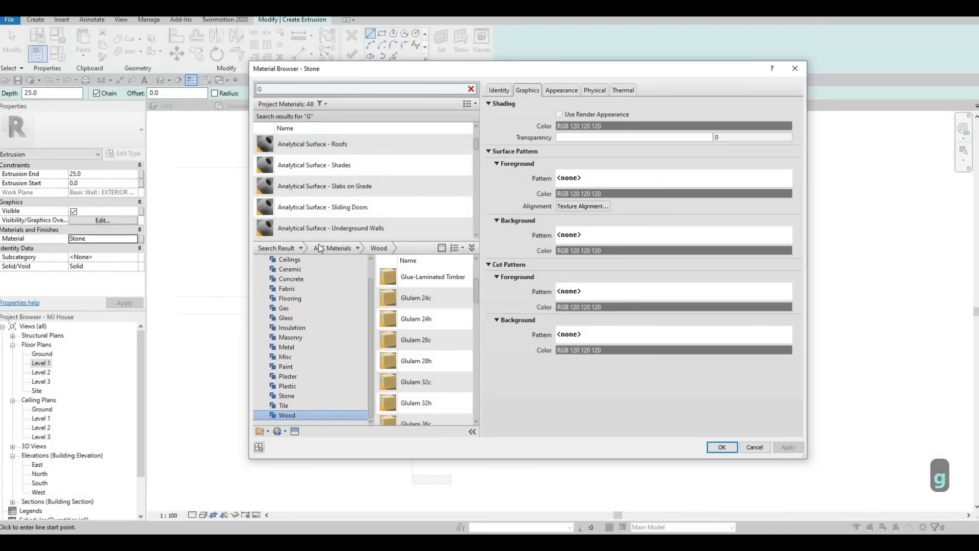
scroll(326, 170, up, 5)
click(327, 186)
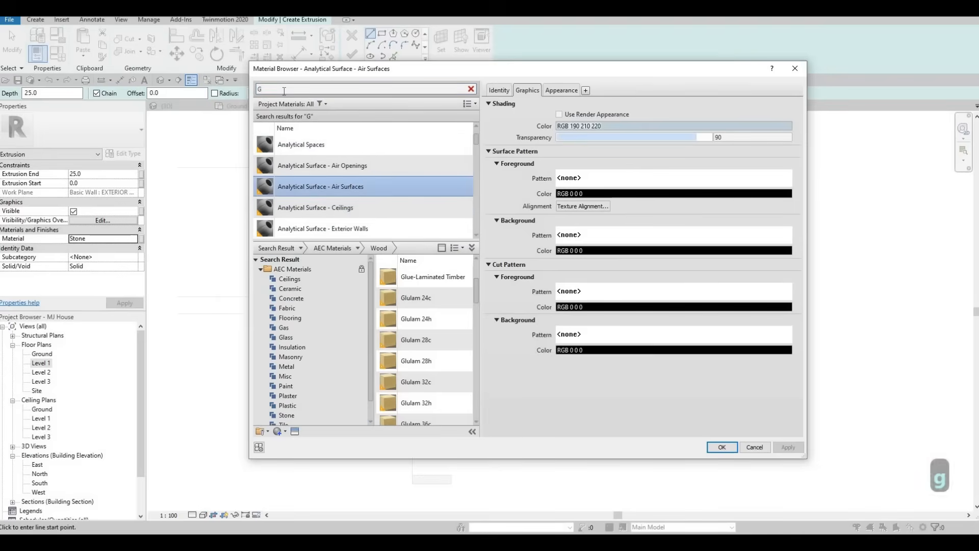
scroll(322, 191, down, 5)
scroll(321, 193, down, 10)
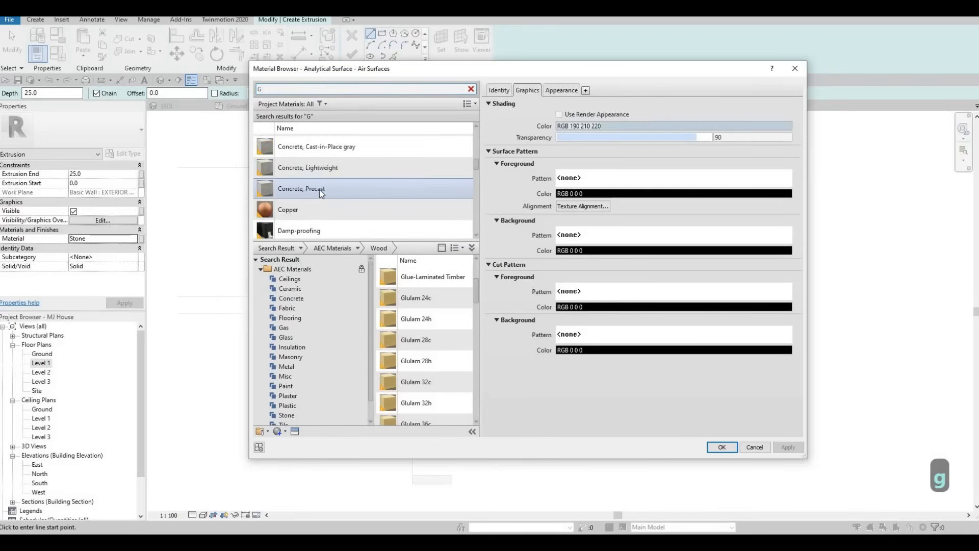
scroll(321, 194, down, 10)
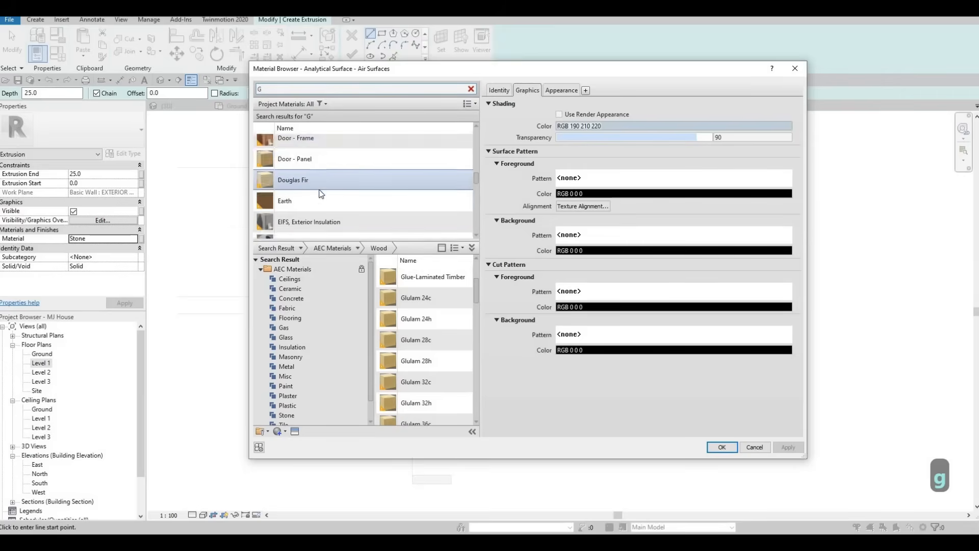
scroll(320, 193, down, 5)
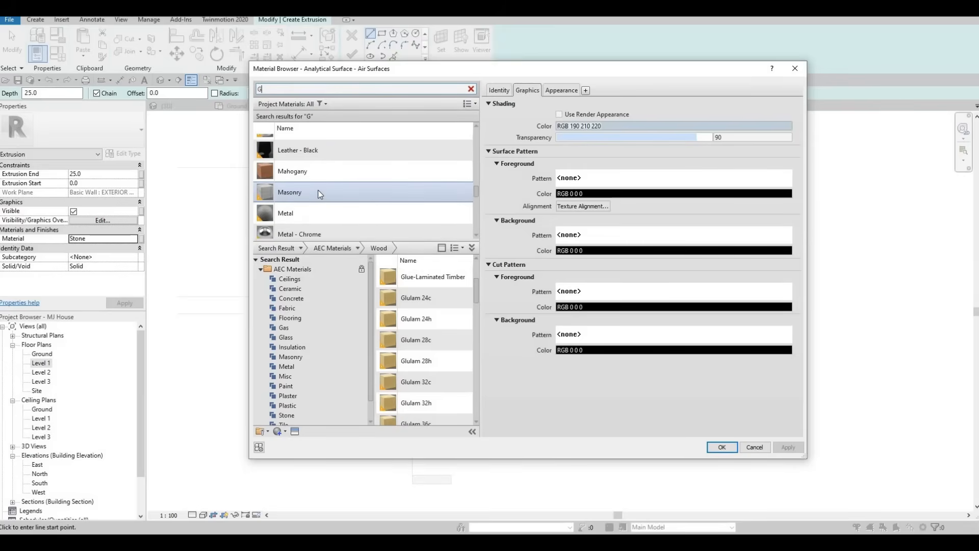
scroll(320, 194, up, 10)
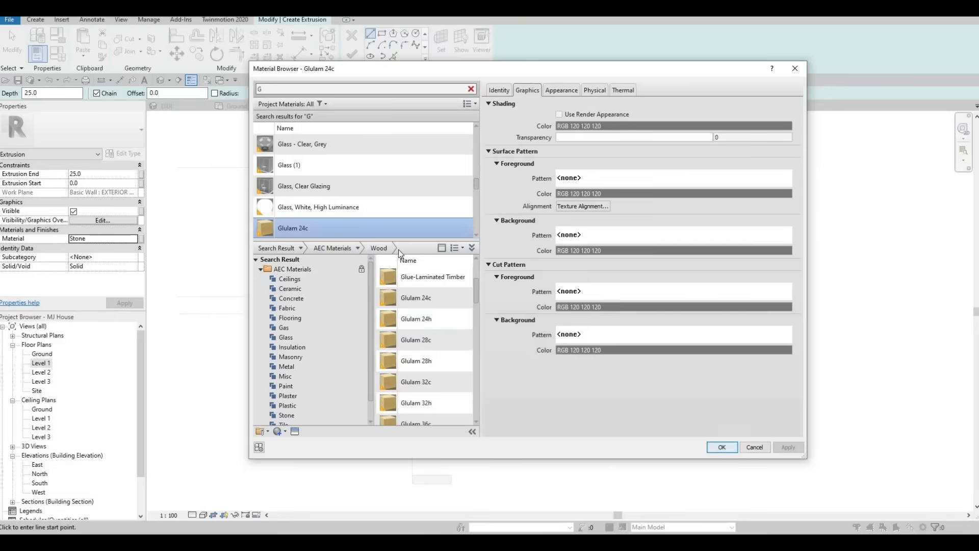
key(Return)
scroll(476, 214, up, 3)
Sketch the outer frame rectangle from the floor with its top line at 2800.
click(382, 34)
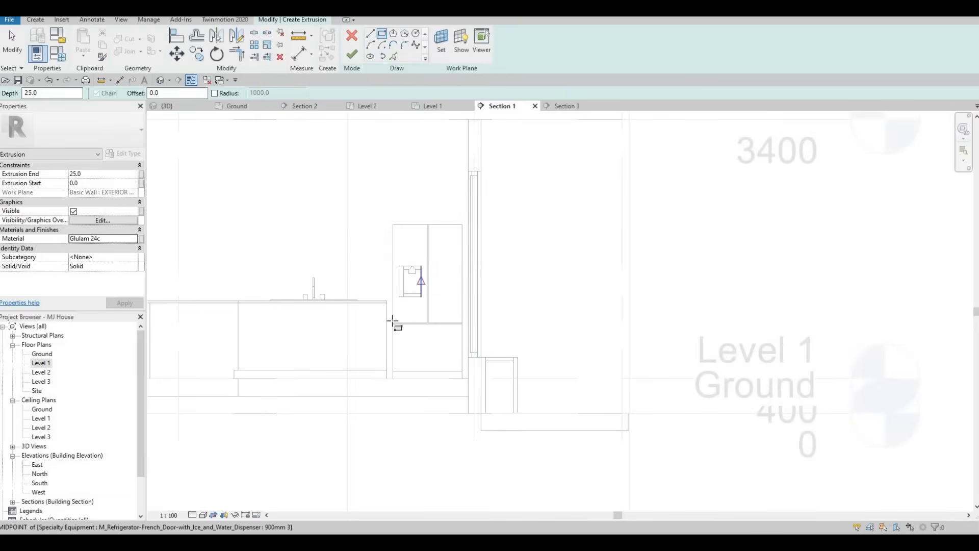
click(387, 378)
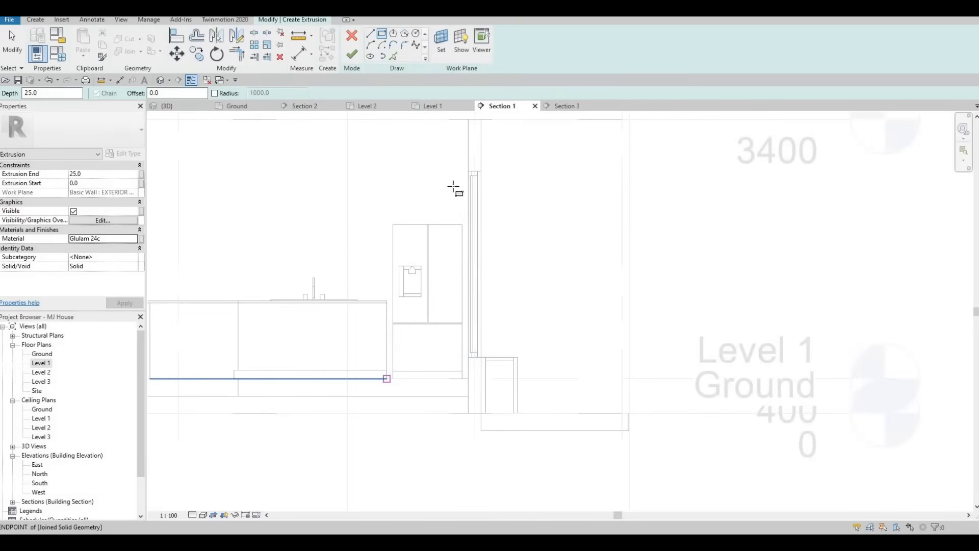
click(468, 152)
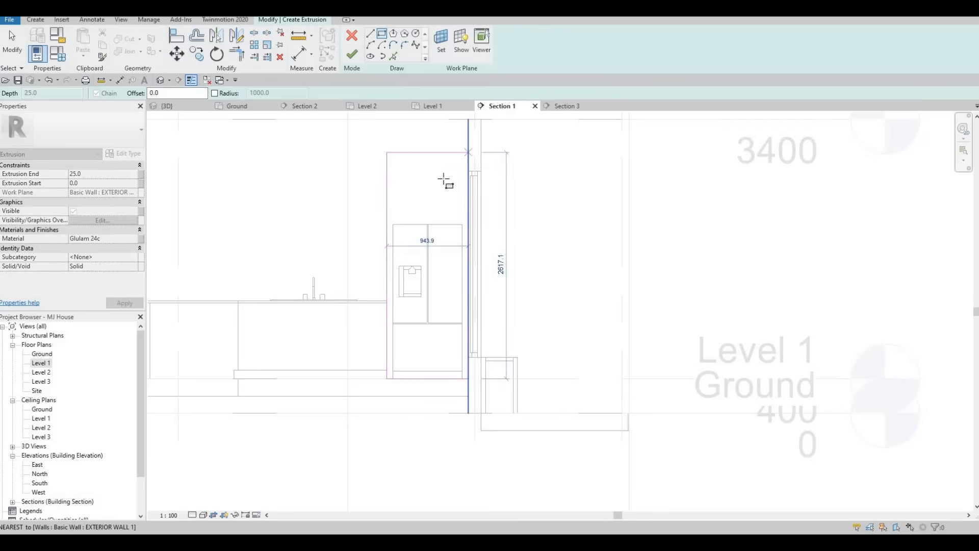
key(Escape)
key(Escape)
click(469, 152)
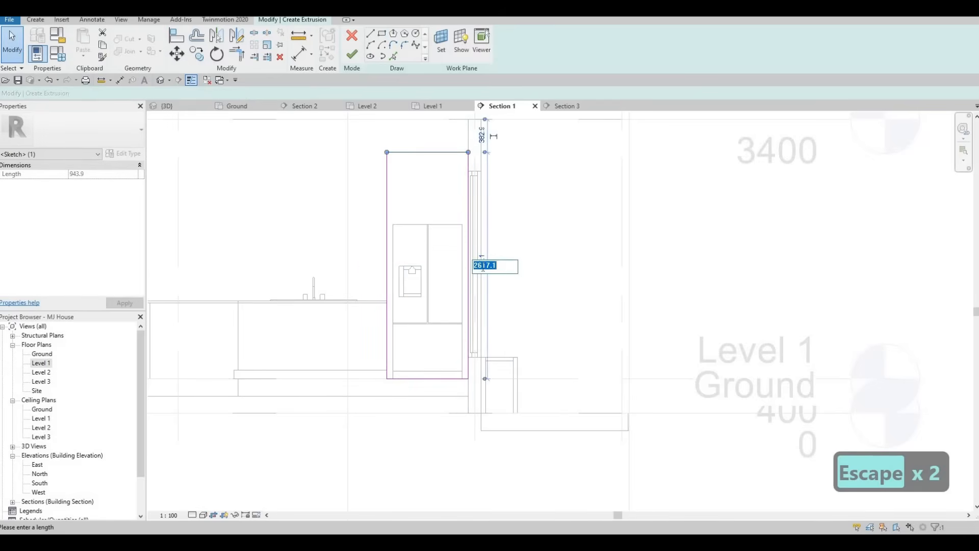
text(2800)
key(Return)
key(Escape)
key(Escape)
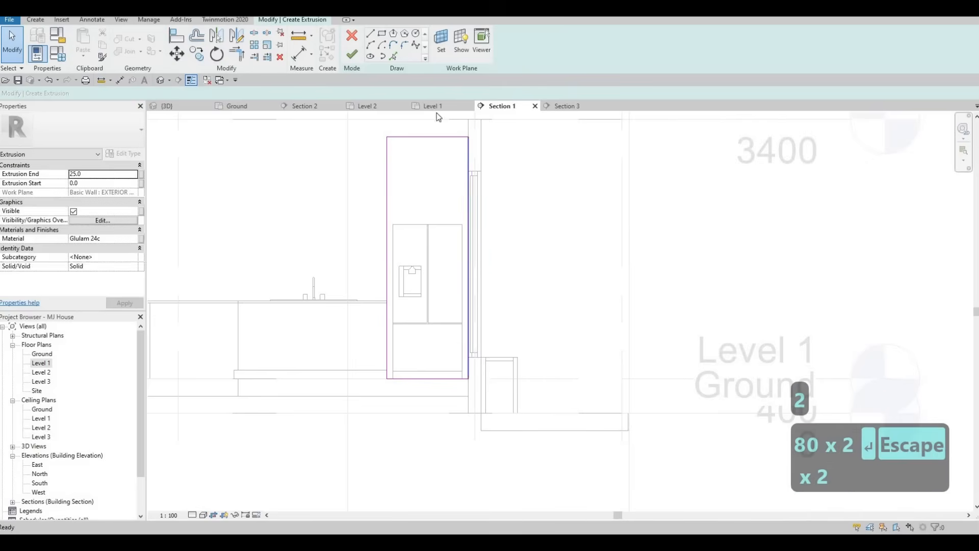
Sketch an inner rectangle around the refrigerator and delete the overlapping bottom line.
scroll(396, 409, up, 2)
click(392, 362)
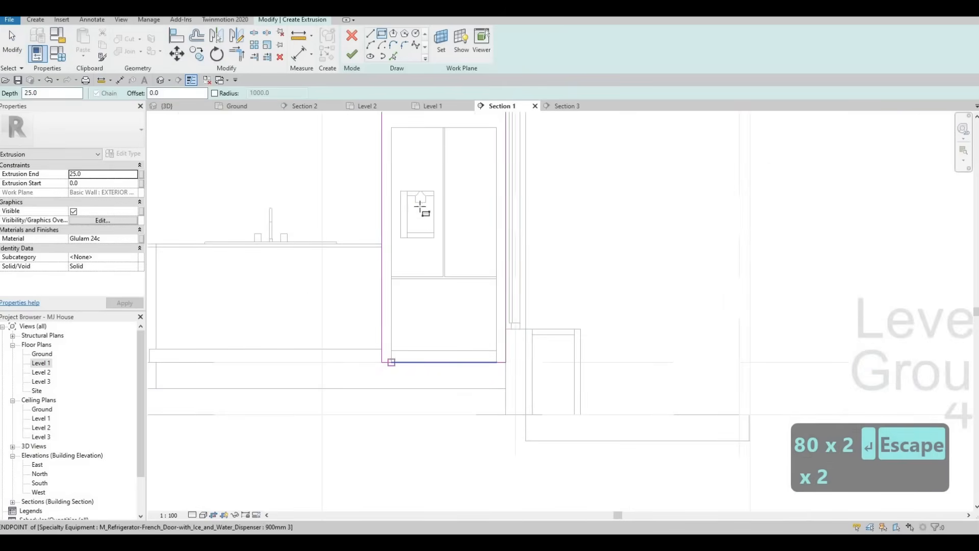
click(497, 128)
key(Escape)
key(Escape)
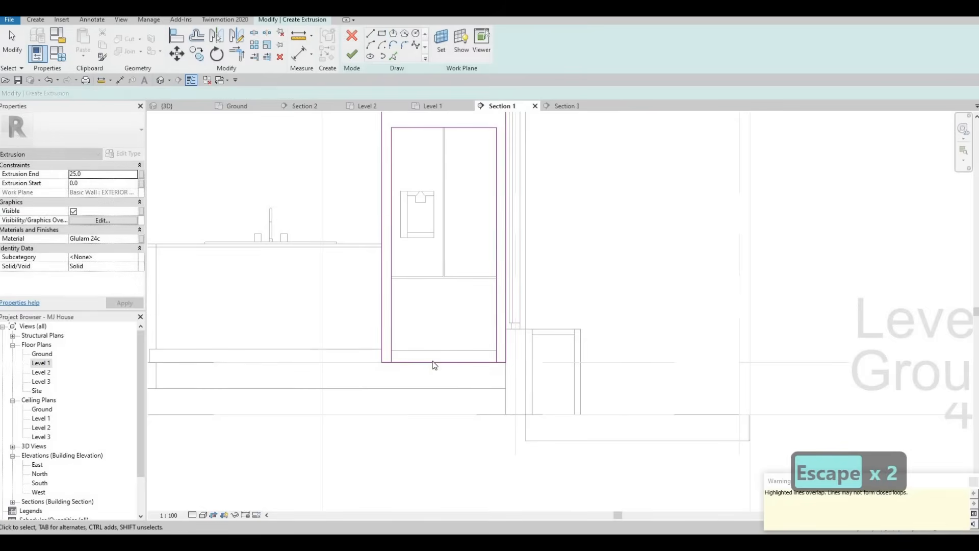
click(433, 362)
key(Delete)
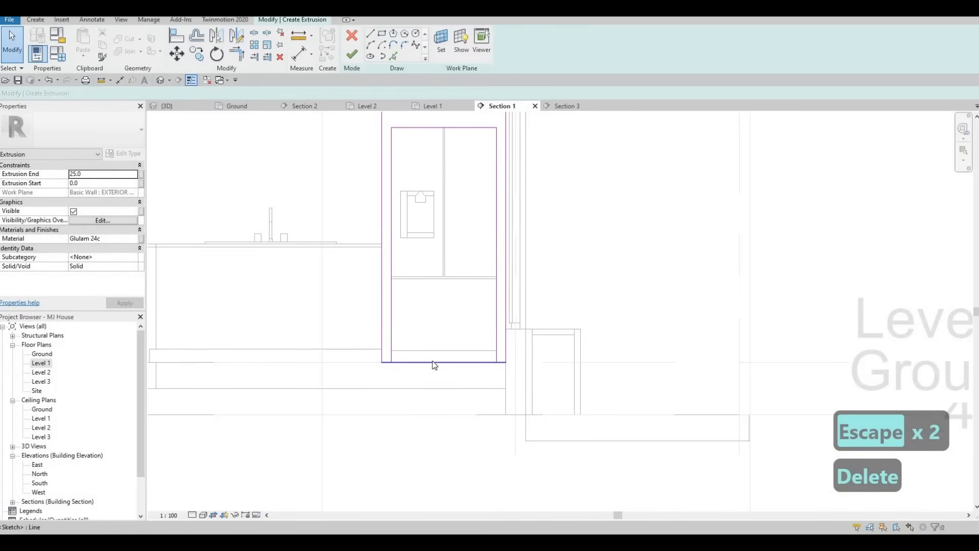
Trim the inner side lines to the bottom line at both lower corners.
key(s)
key(l)
key(Escape)
key(Escape)
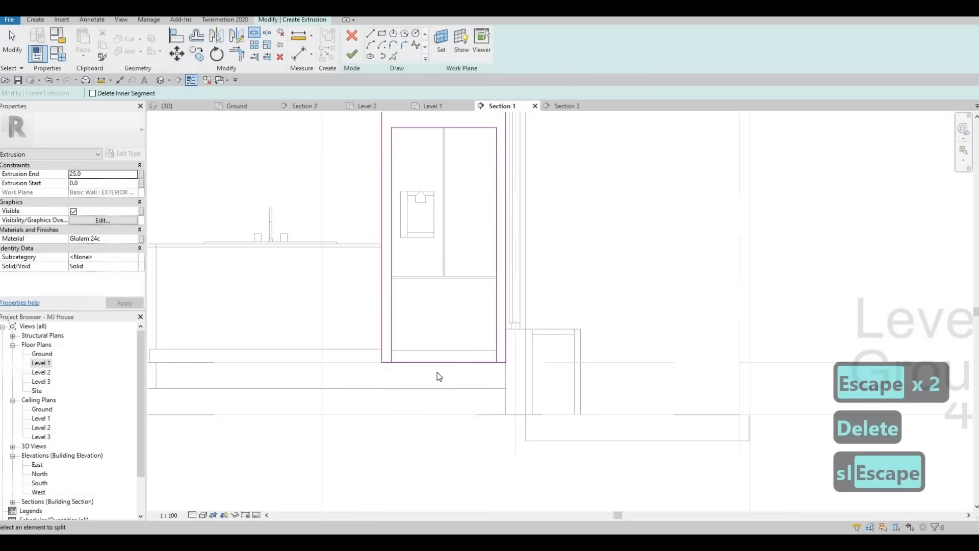
key(t)
key(r)
click(391, 352)
click(384, 363)
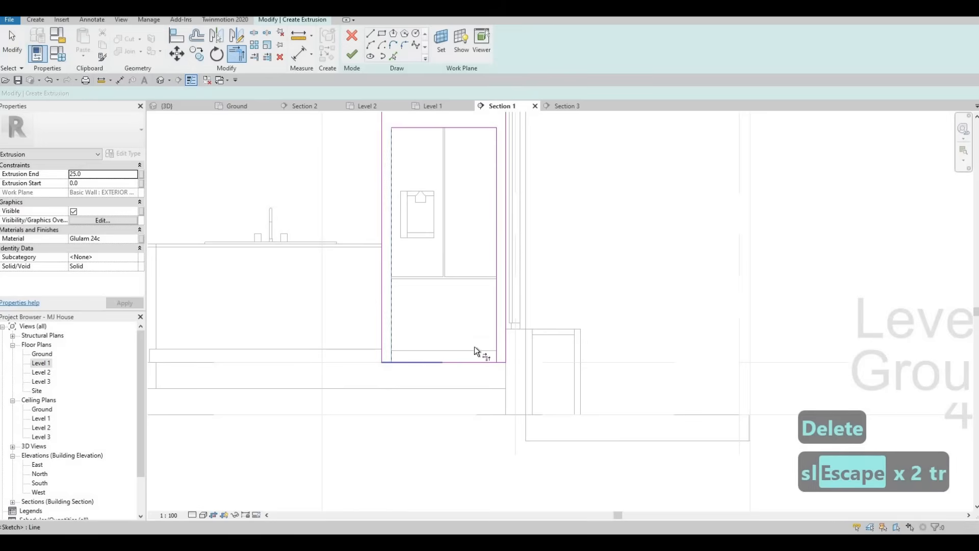
click(497, 362)
Set Extrusion End to 800, apply, and finish the extrusion sketch.
double_click(100, 177)
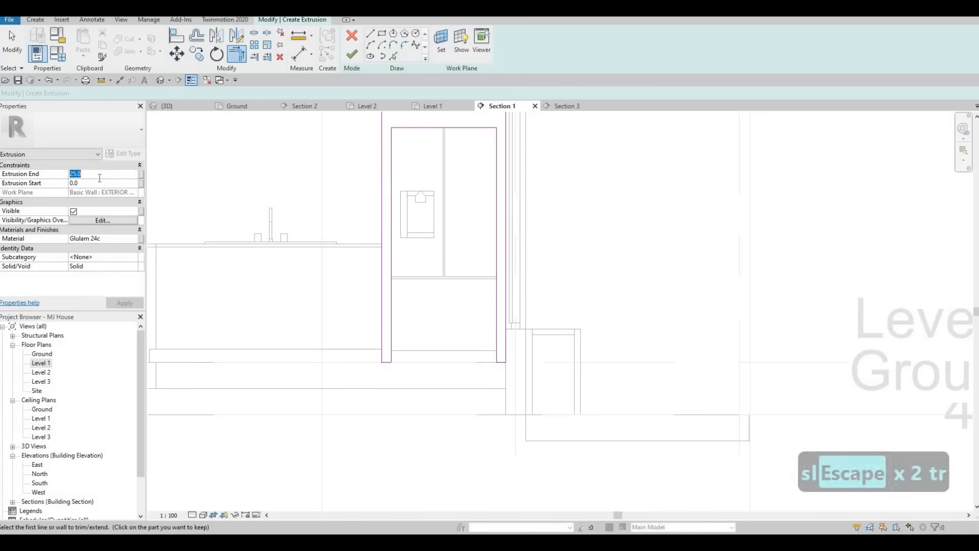
text(800)
click(122, 304)
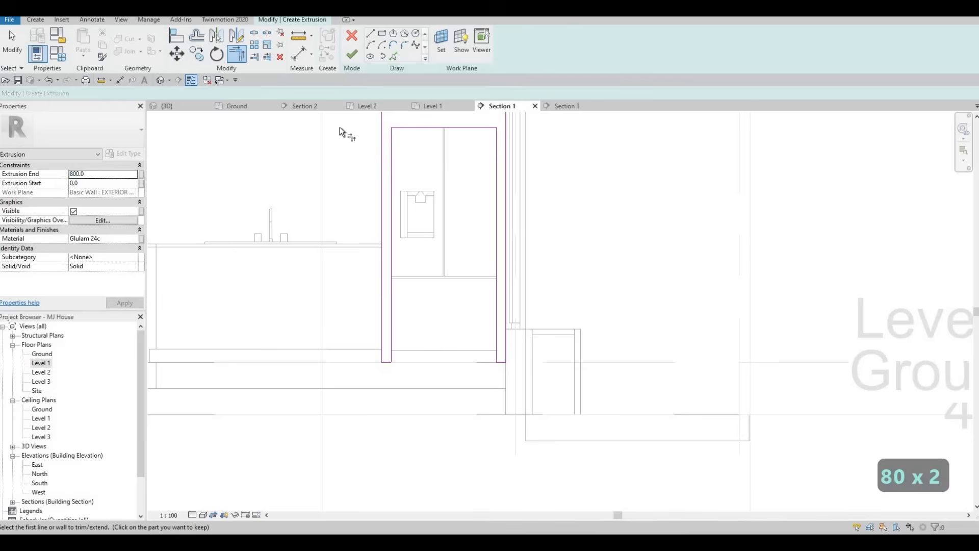
click(352, 55)
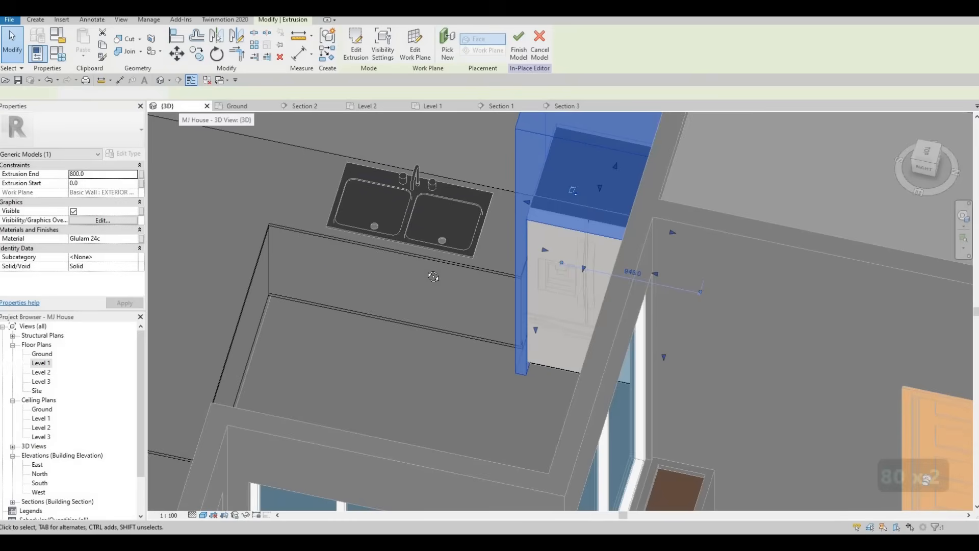
In 3D, drag the Glulam enclosure's front face back from 800 to 705.6 depth.
shift+middle_drag(579, 307, 616, 249)
key(Escape)
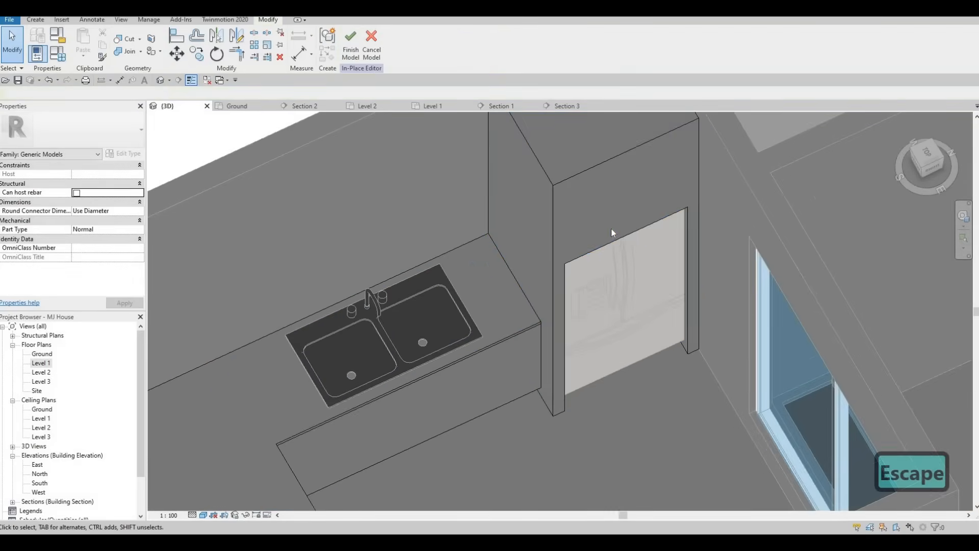
click(635, 281)
scroll(627, 271, up, 2)
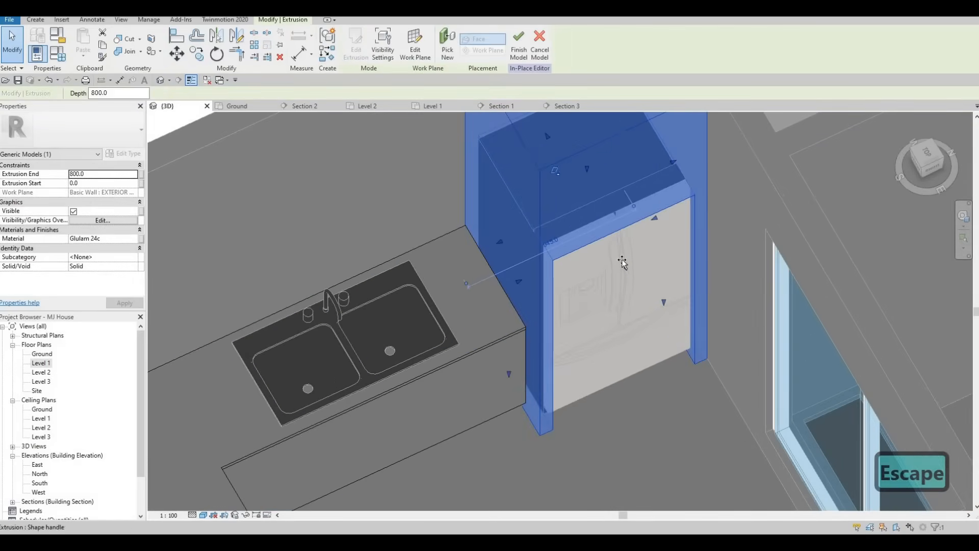
click(623, 264)
drag(624, 264, 618, 245)
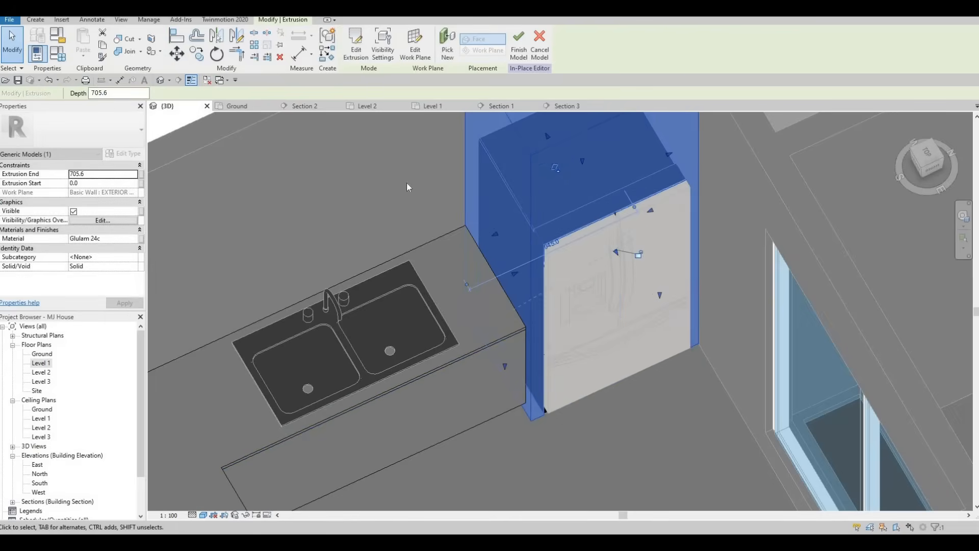
key(Escape)
key(Escape)
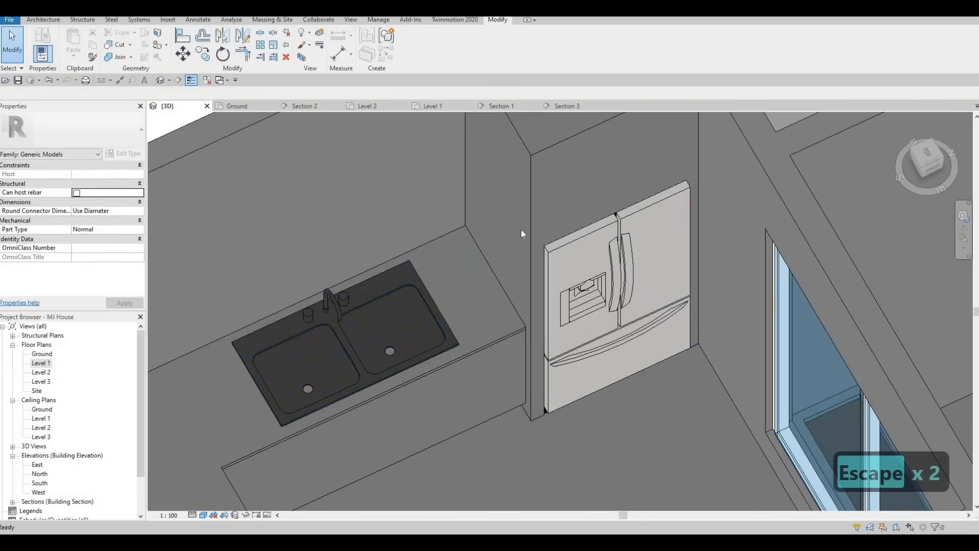
scroll(528, 315, down, 4)
scroll(529, 313, down, 3)
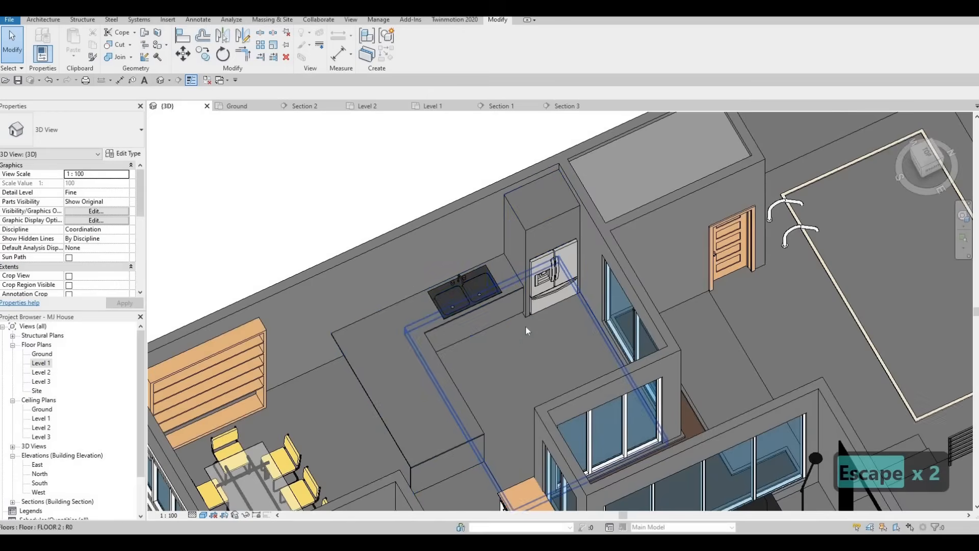
shift+middle_drag(555, 311, 529, 341)
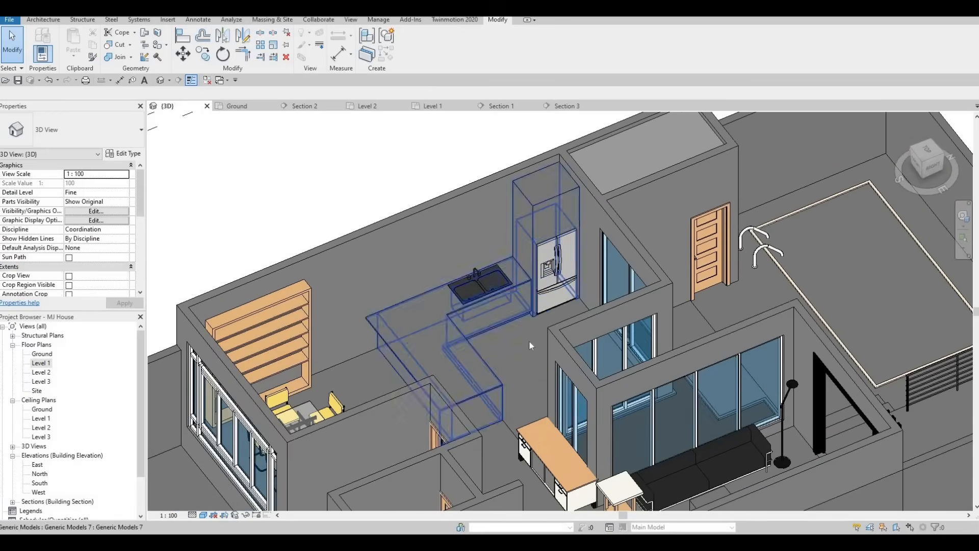
scroll(528, 341, up, 3)
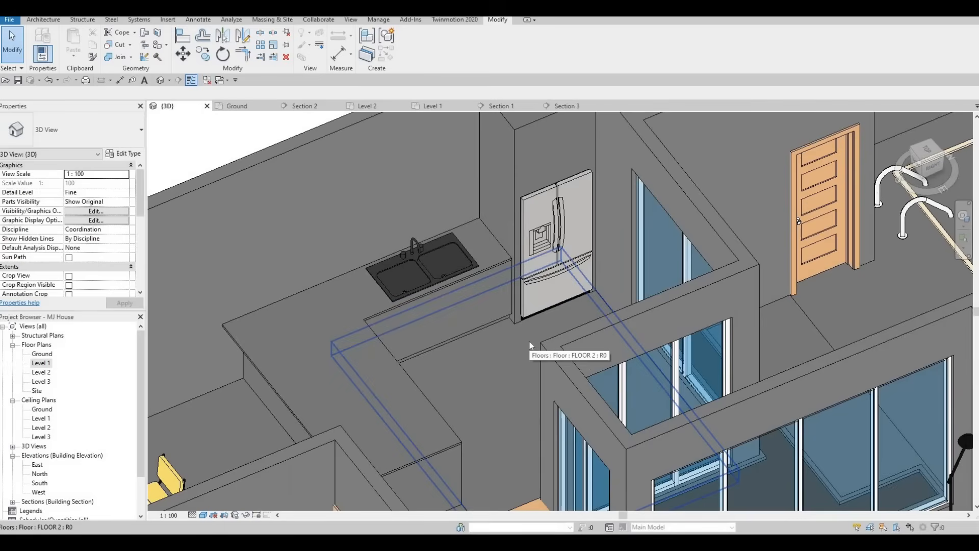